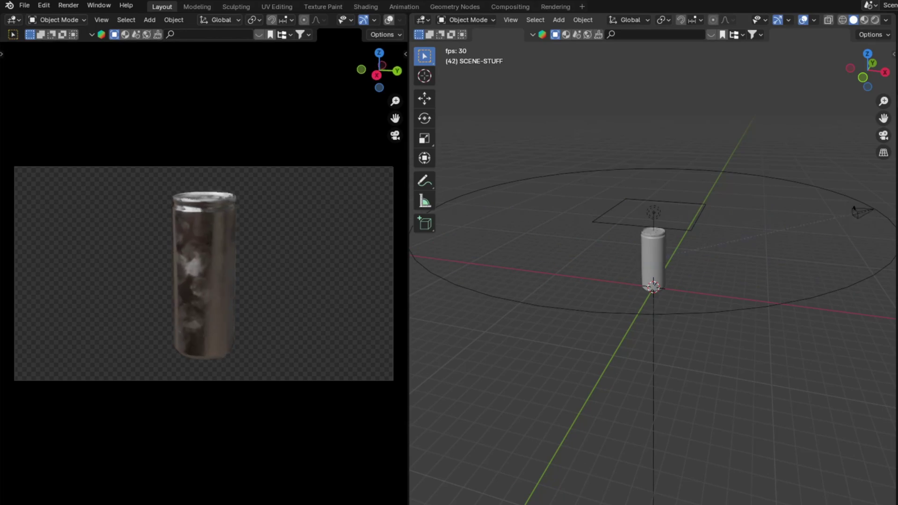
key(space)
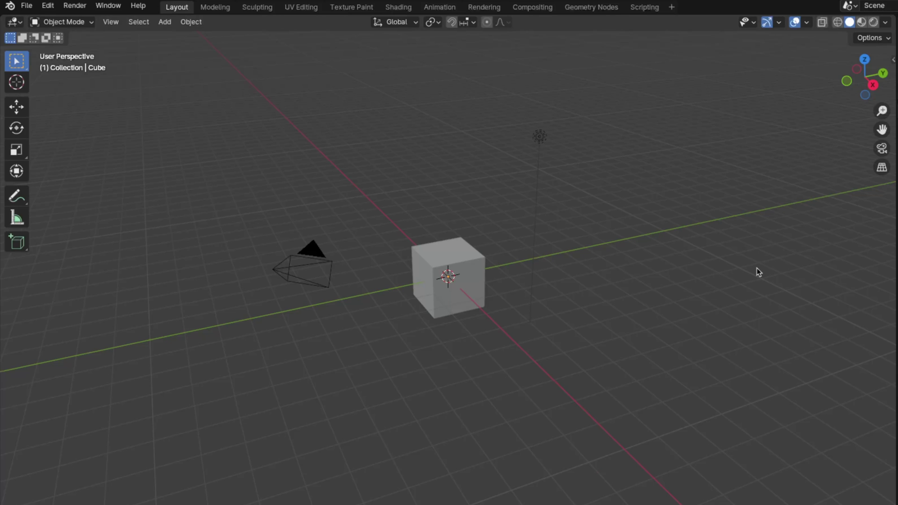
Select all default objects in the scene (cube, camera and light) and delete them.
key(a)
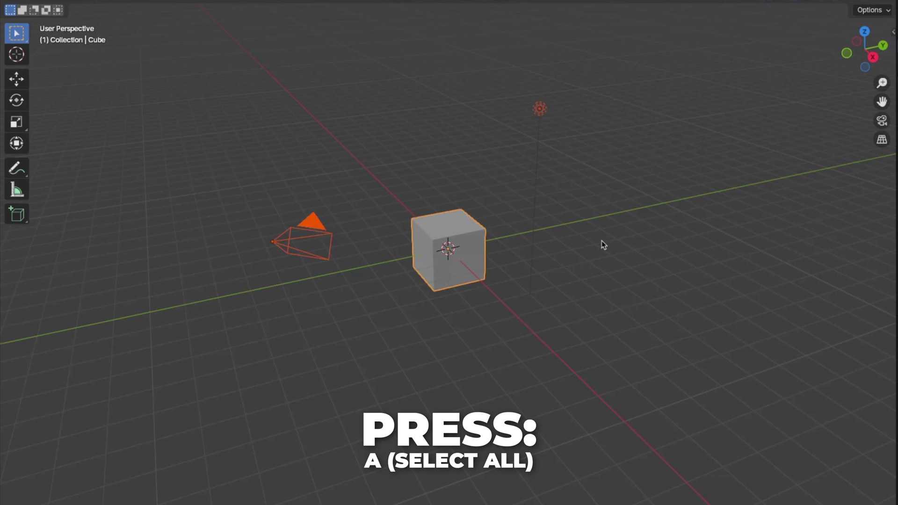
key(x)
click(444, 212)
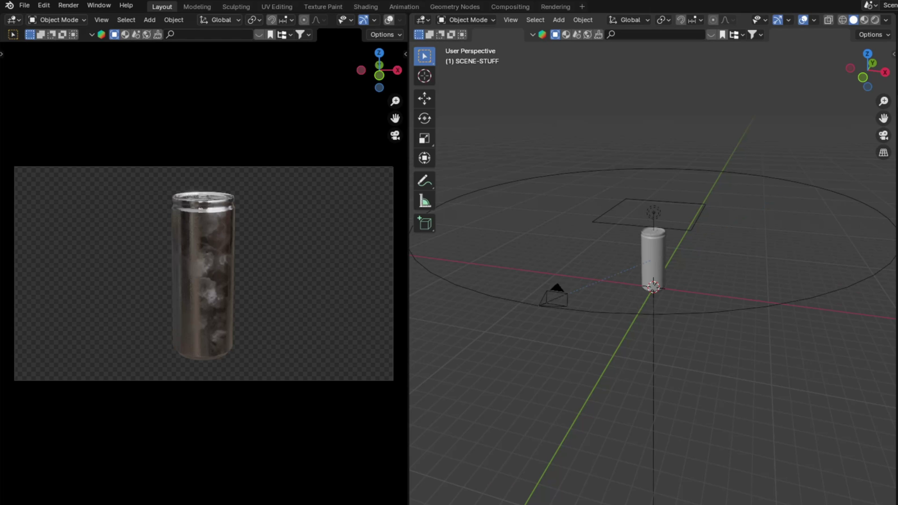
key(space)
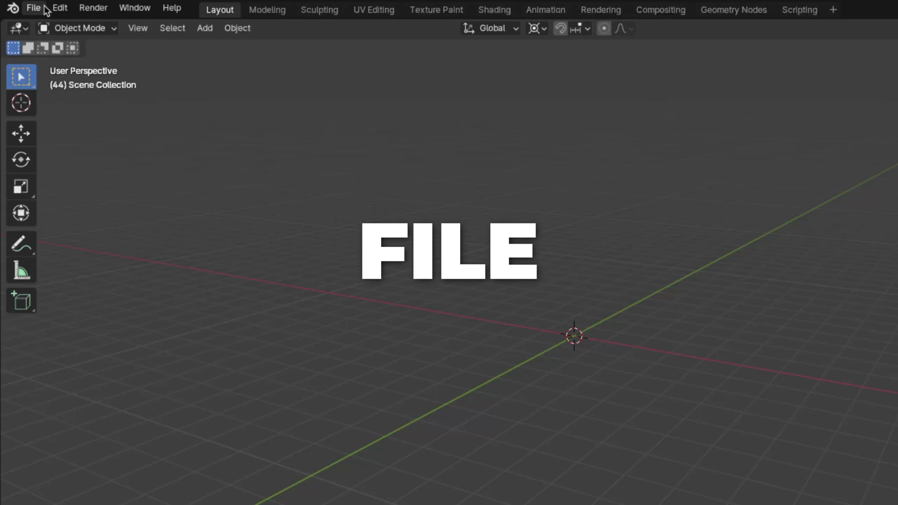
Append the BLENDER-SODA CAN object from the Object folder of the soda can label blend file.
click(33, 8)
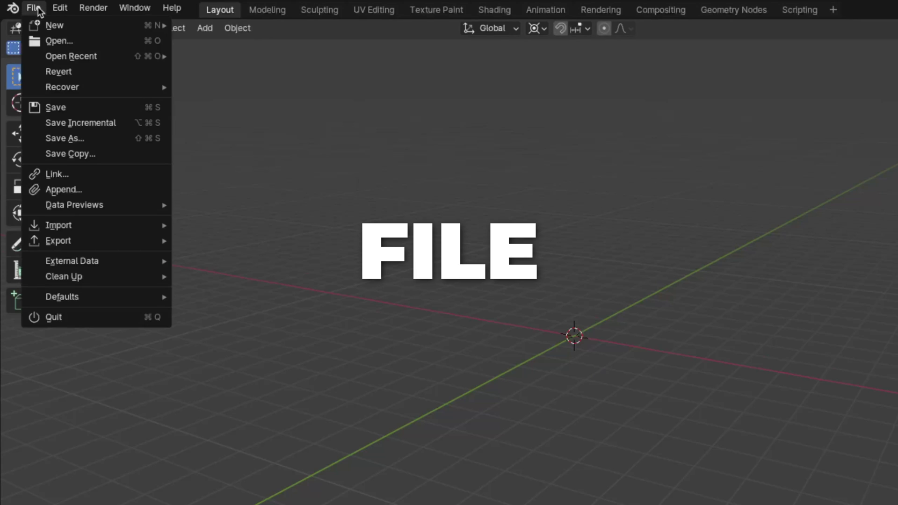
click(71, 192)
double_click(486, 174)
double_click(561, 208)
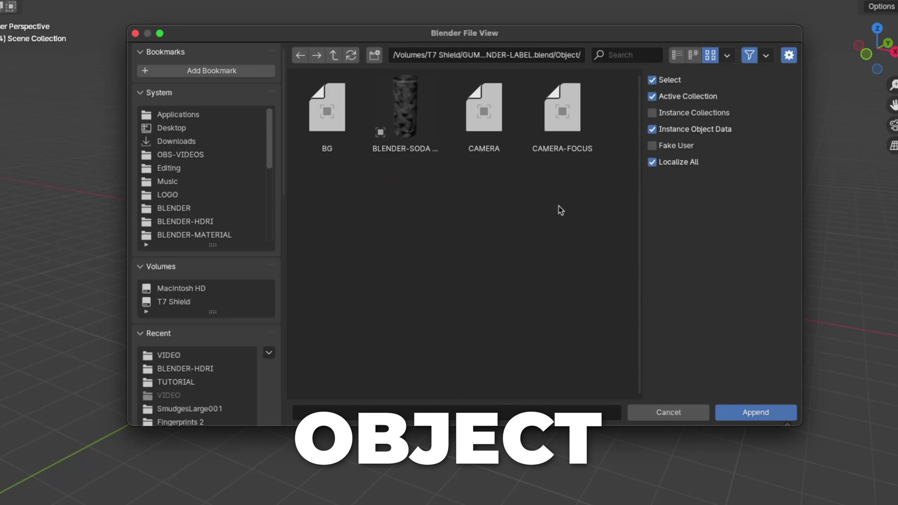
click(406, 112)
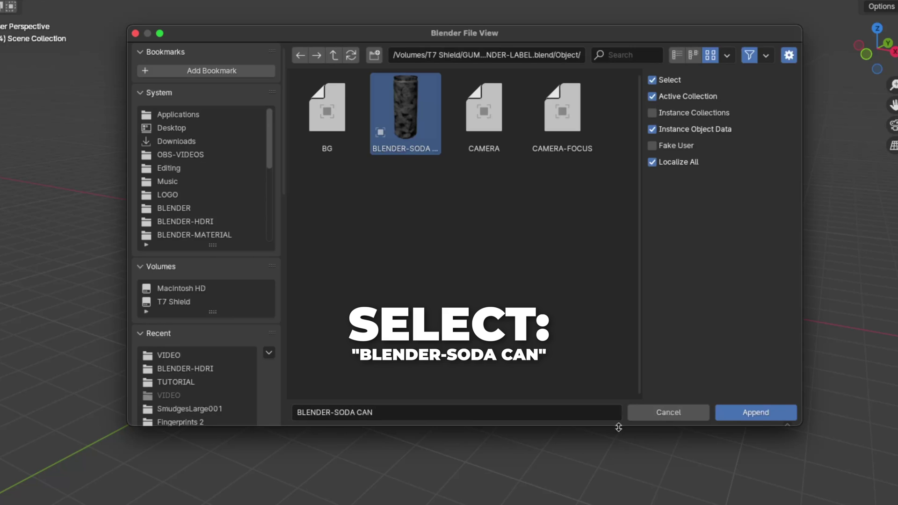
click(761, 416)
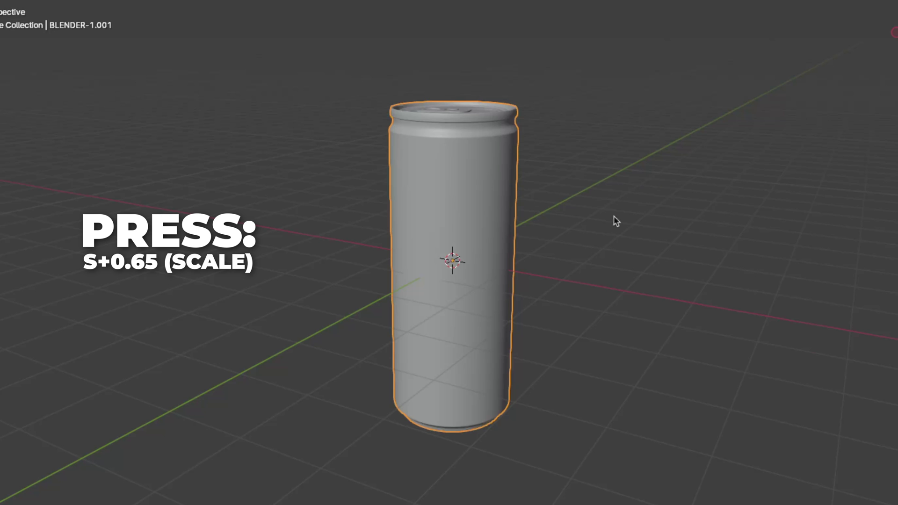
Scale the soda can by 0.65 and apply its scale.
text(s0.65)
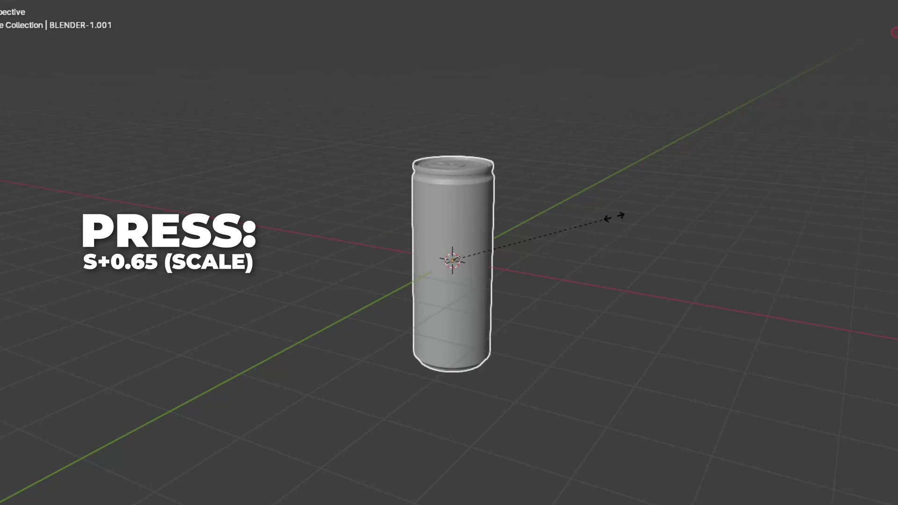
key(Return)
key(ctrl+a)
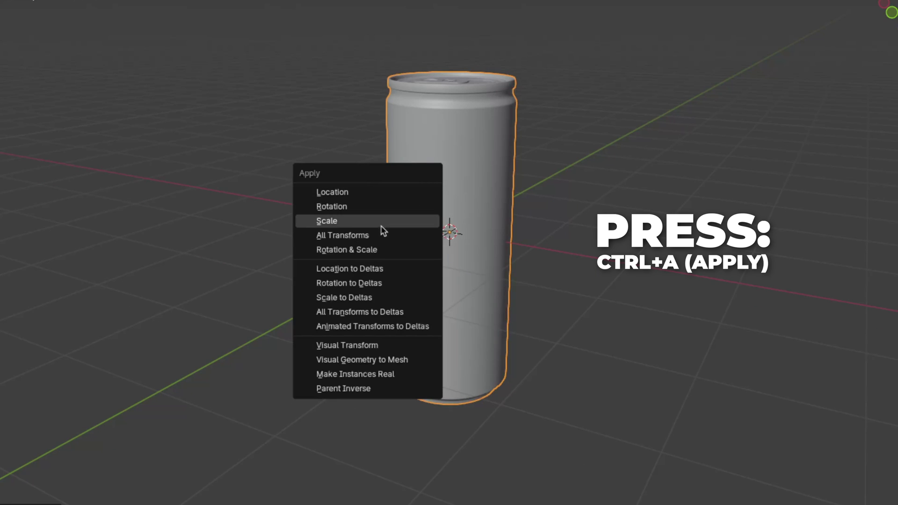
click(340, 222)
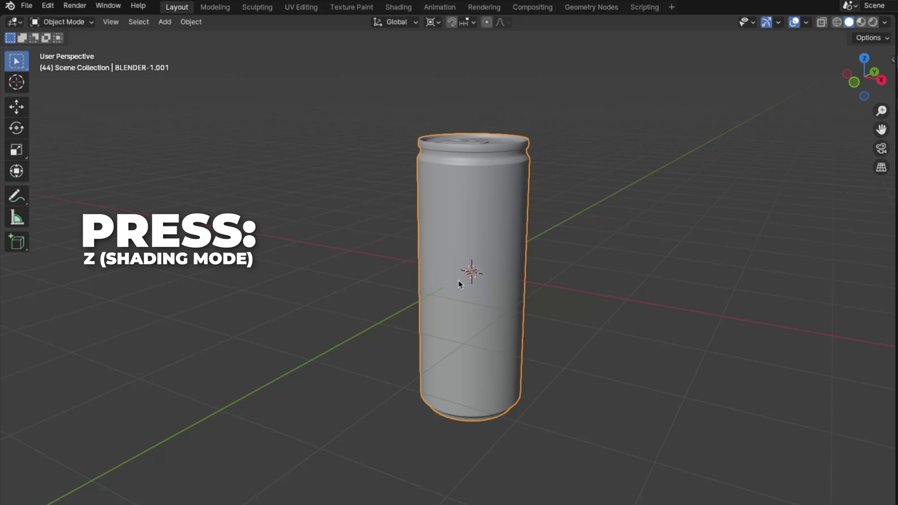
Switch the viewport to Rendered shading and examine the can's label from several sides.
key(z)
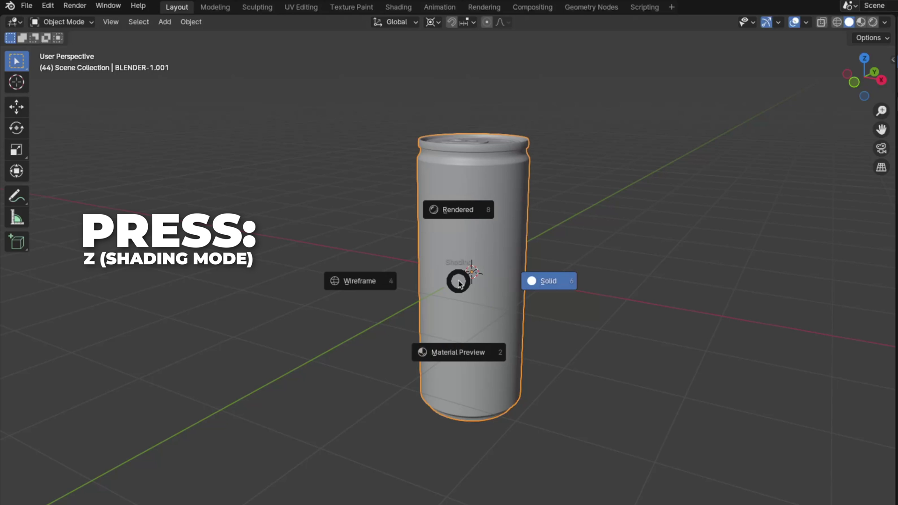
click(434, 214)
scroll(421, 230, left, 10)
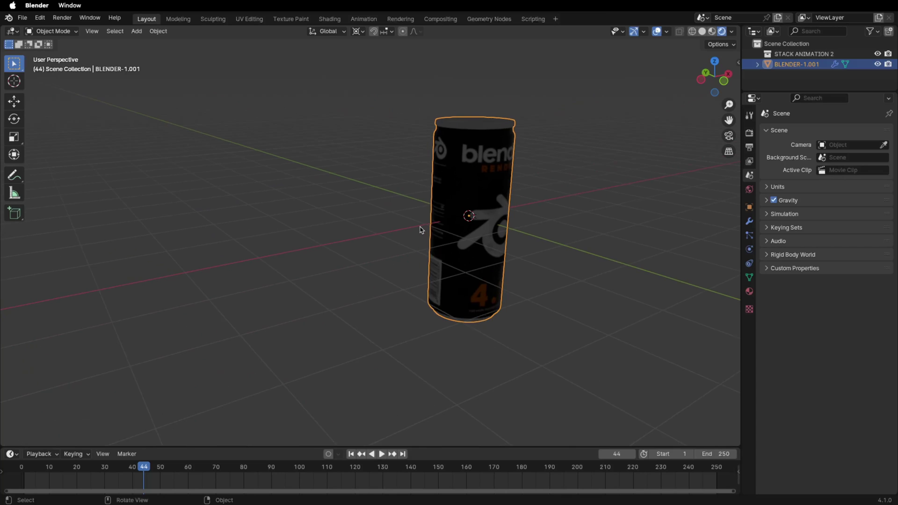
scroll(421, 230, left, 10)
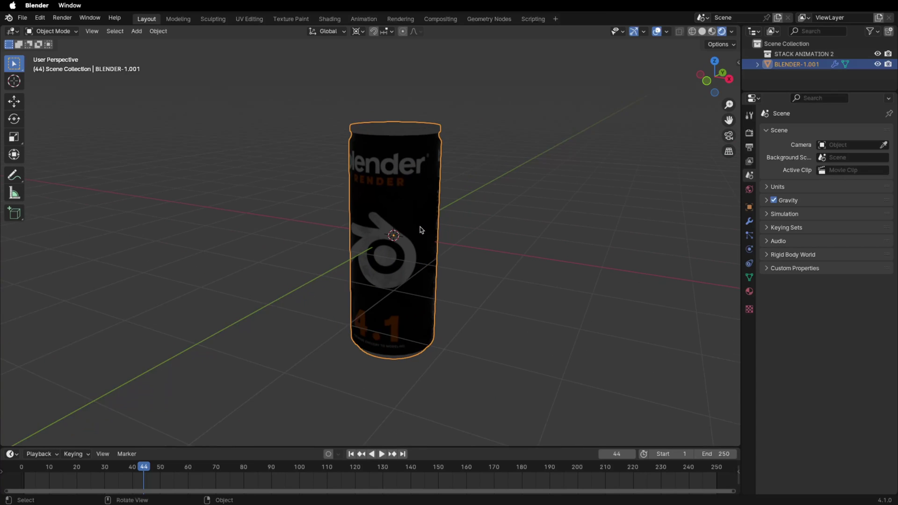
scroll(421, 230, left, 10)
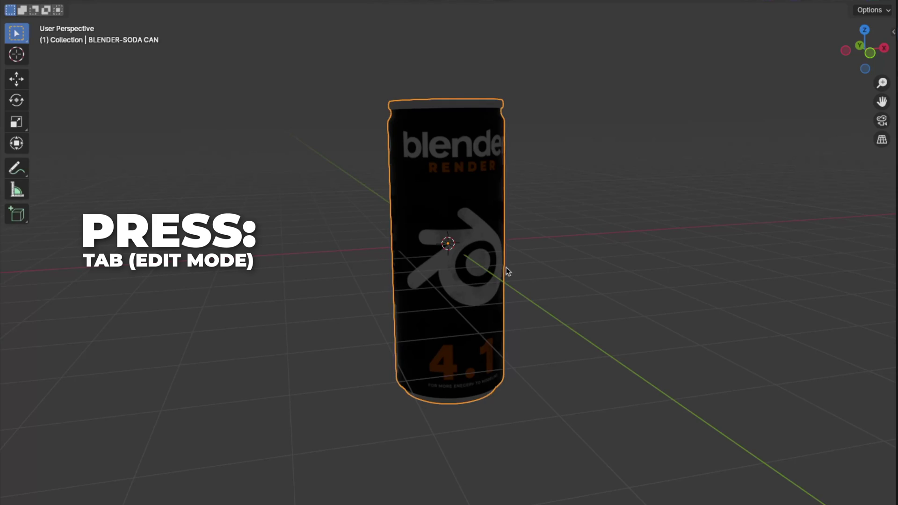
Enter Edit Mode on the can with Solid shading and deselect all of its geometry.
key(Tab)
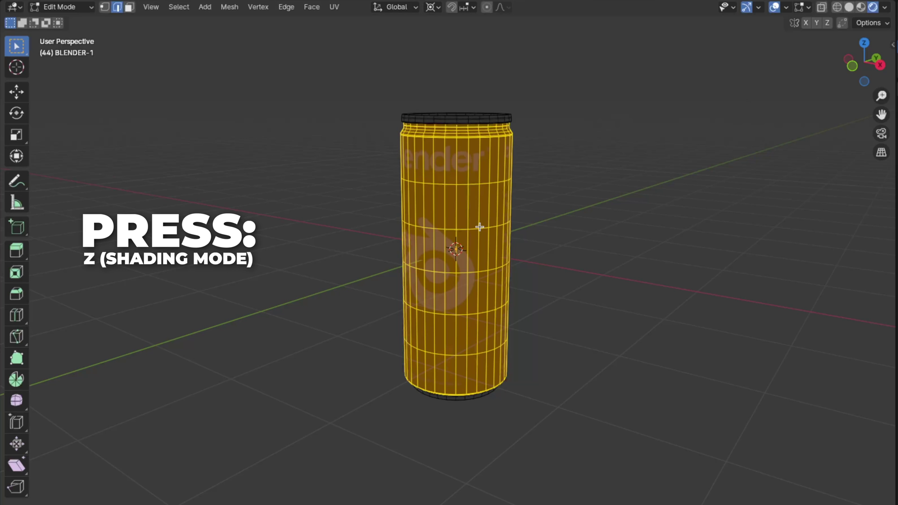
key(z)
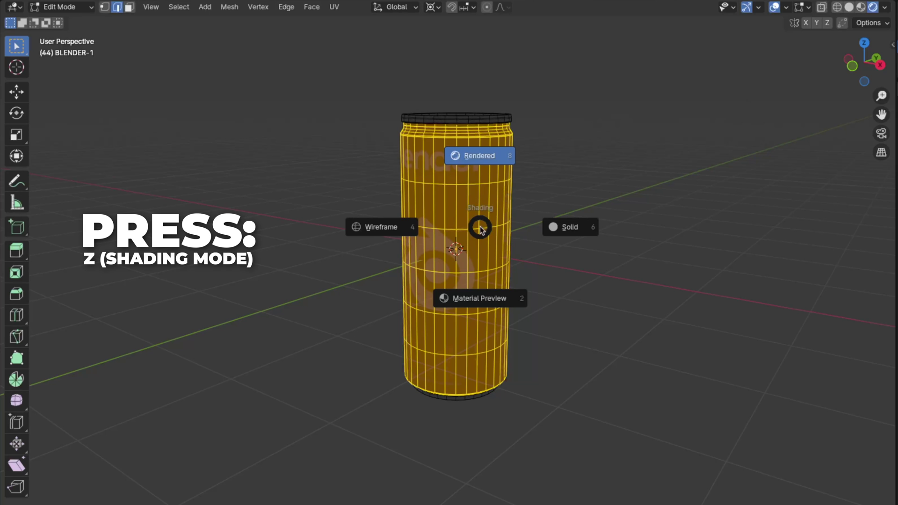
click(578, 228)
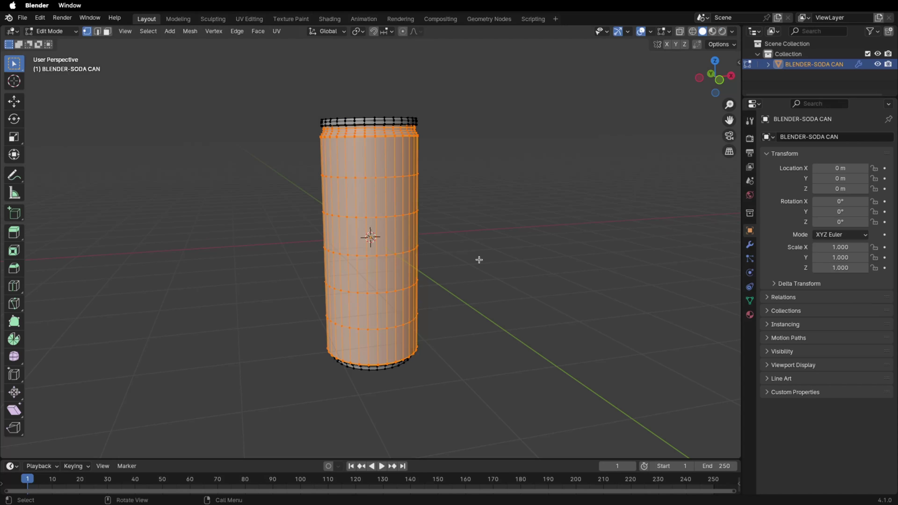
key(alt+a)
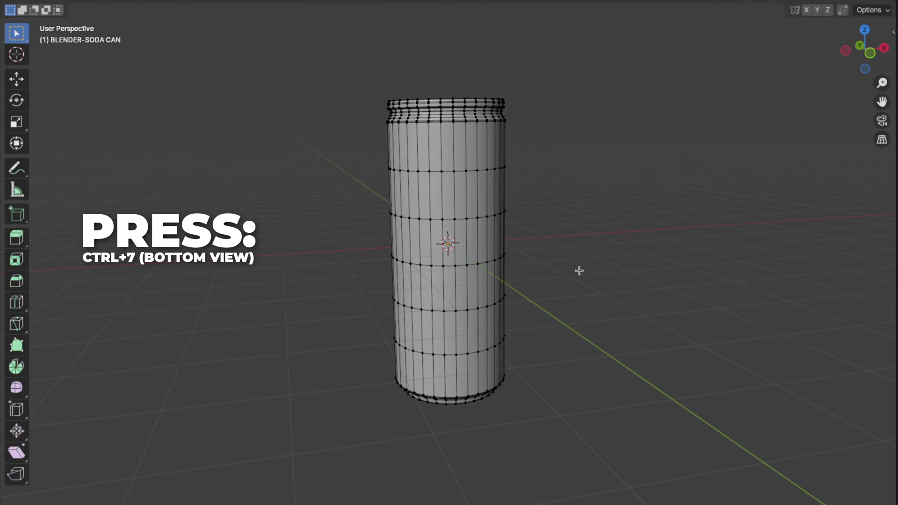
From the bottom view, snap the 3D cursor to the vertex on the can's bottom rim near the positive X axis.
key(ctrl+KP_7)
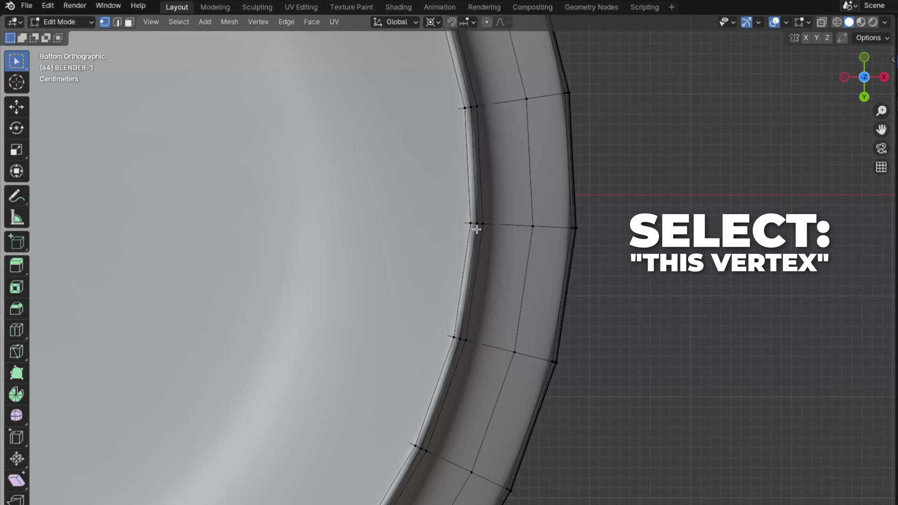
click(476, 223)
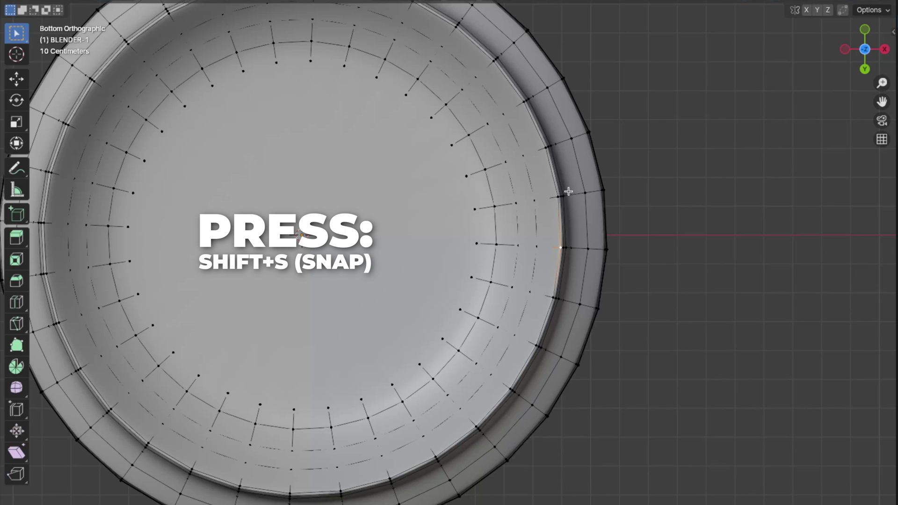
key(shift+s)
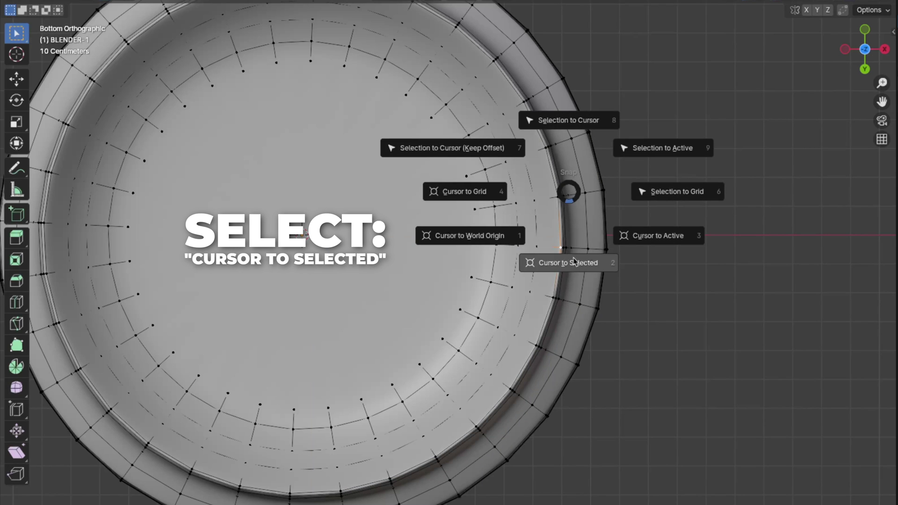
click(572, 263)
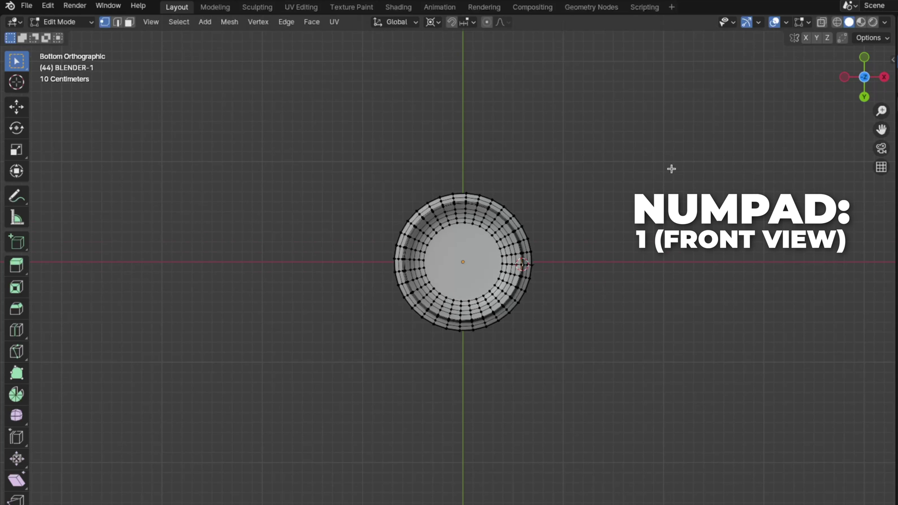
Switch to the front view and open the Input section of the preferences.
key(KP_1)
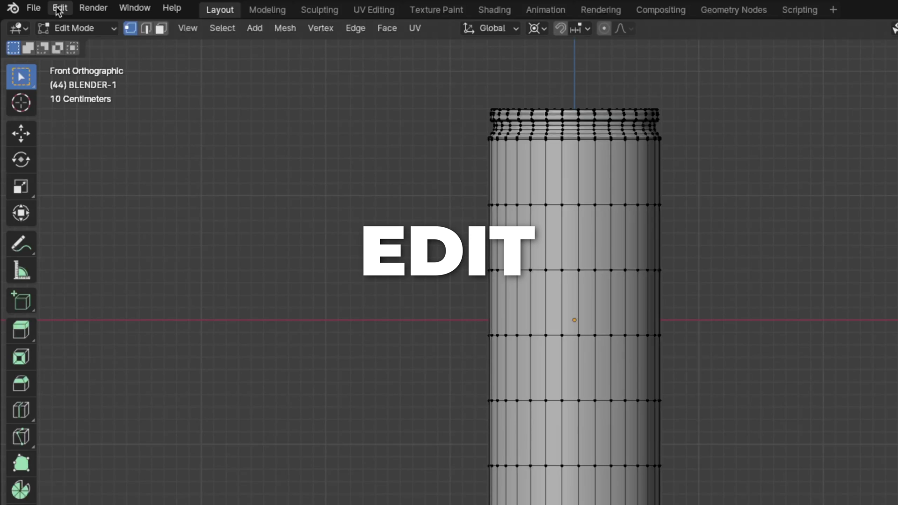
click(47, 6)
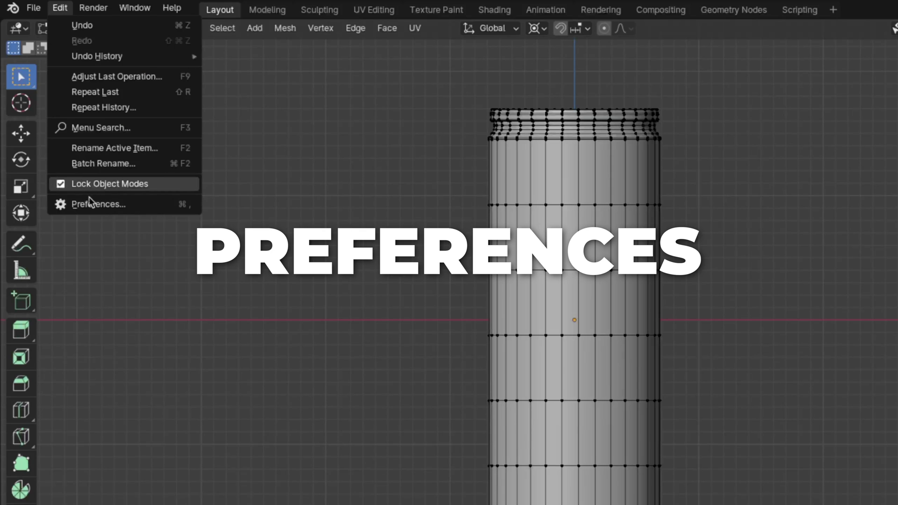
click(115, 207)
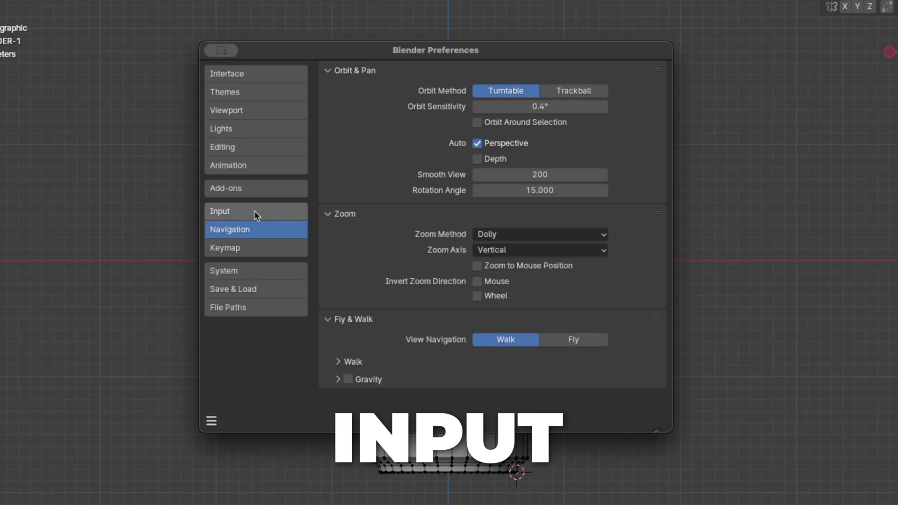
click(254, 210)
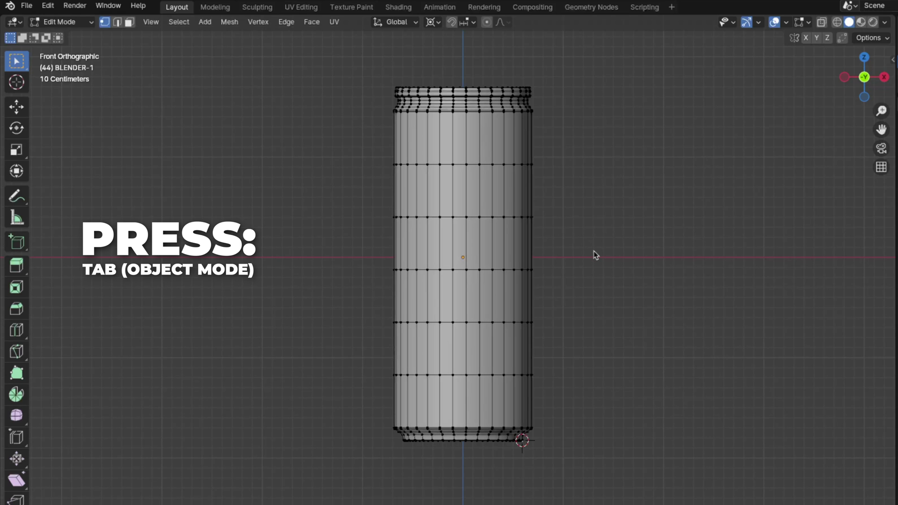
In Object Mode, set the can's origin to the 3D cursor at its bottom rim and test the pivot with a rotation.
key(Tab)
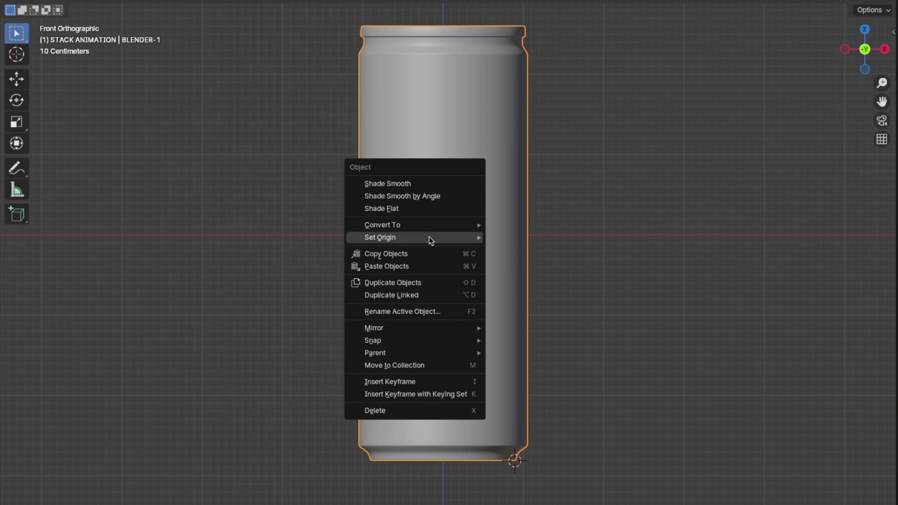
mouse_move(394, 240)
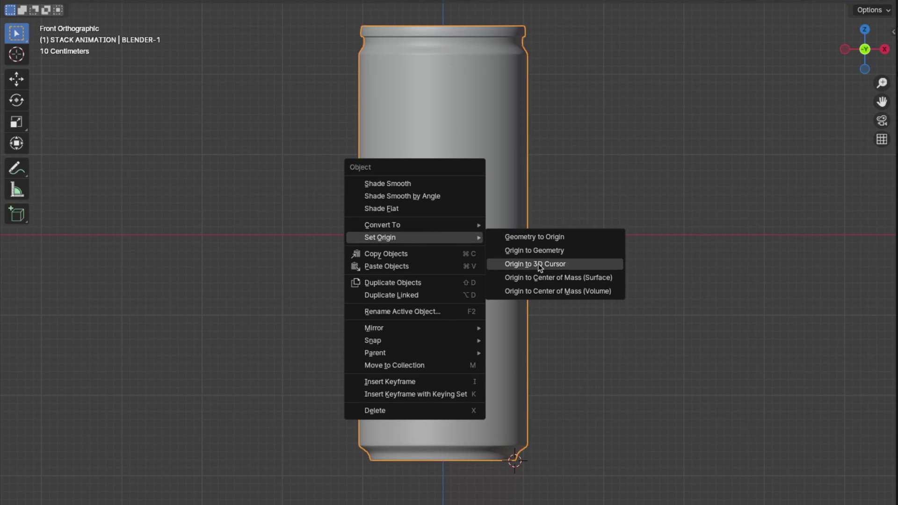
click(532, 264)
middle_drag(532, 267, 685, 247)
key(r)
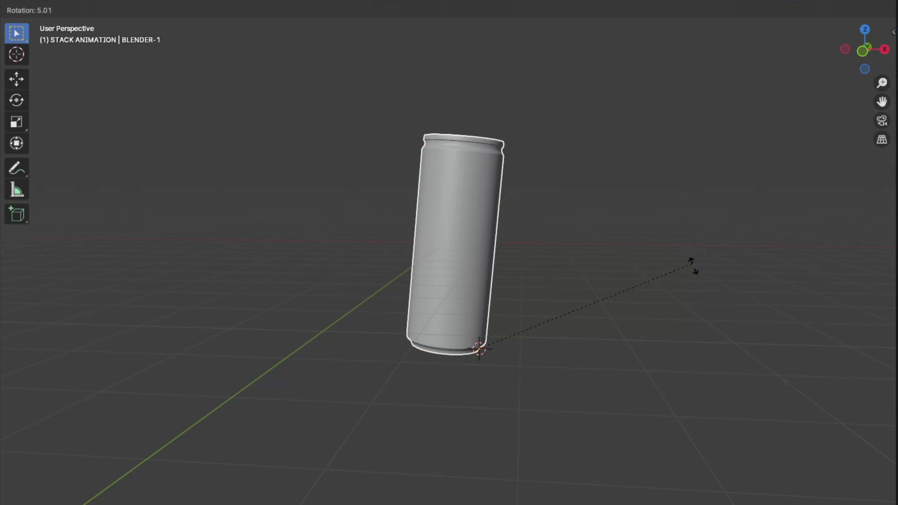
Duplicate the can and place the copy directly beneath the original along the Z axis.
key(shift+d)
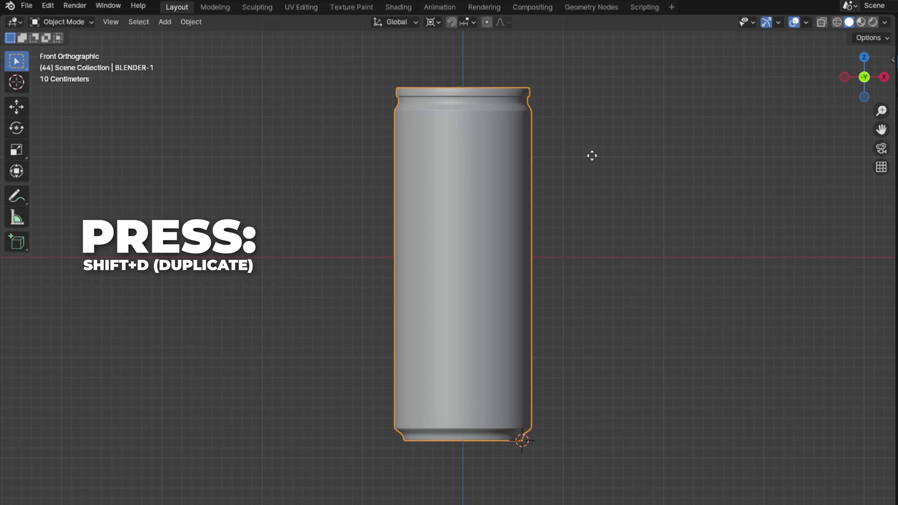
key(z)
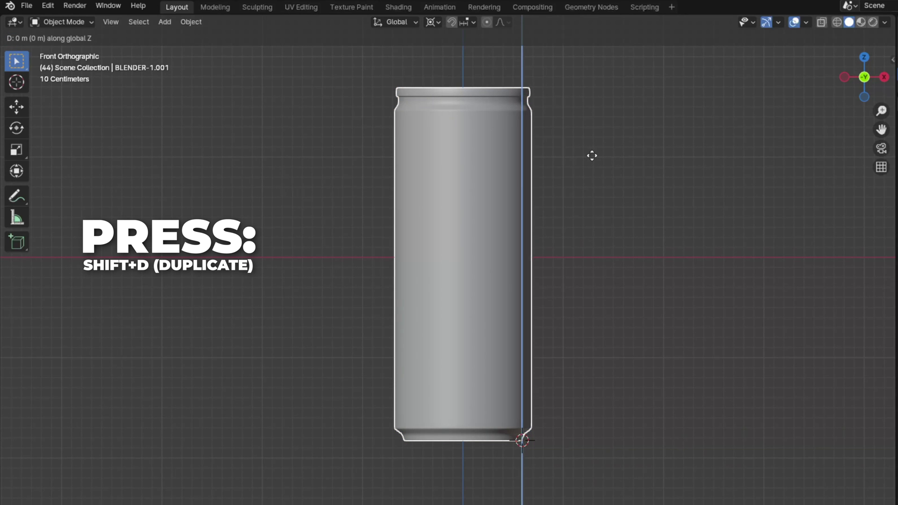
click(568, 503)
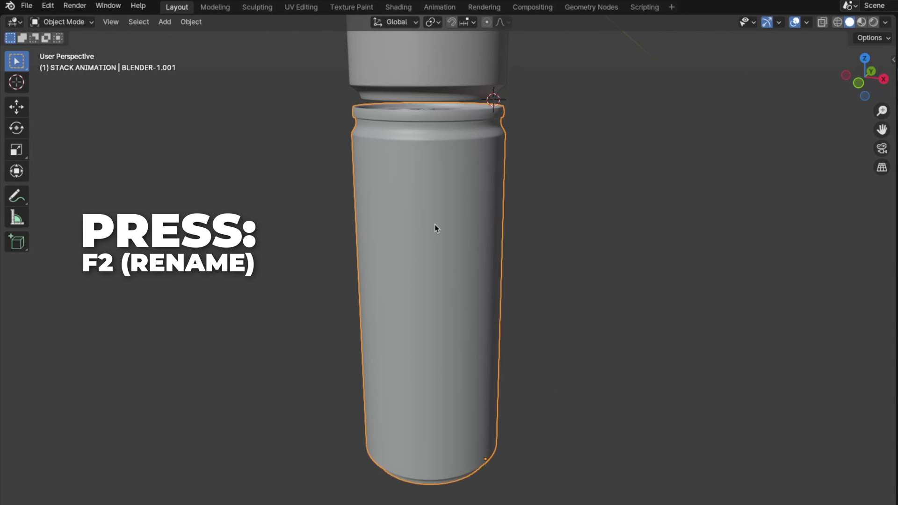
Rename the lower duplicated can to BLENDER-2.
key(F2)
key(BackSpace)
text(BLENDER-2)
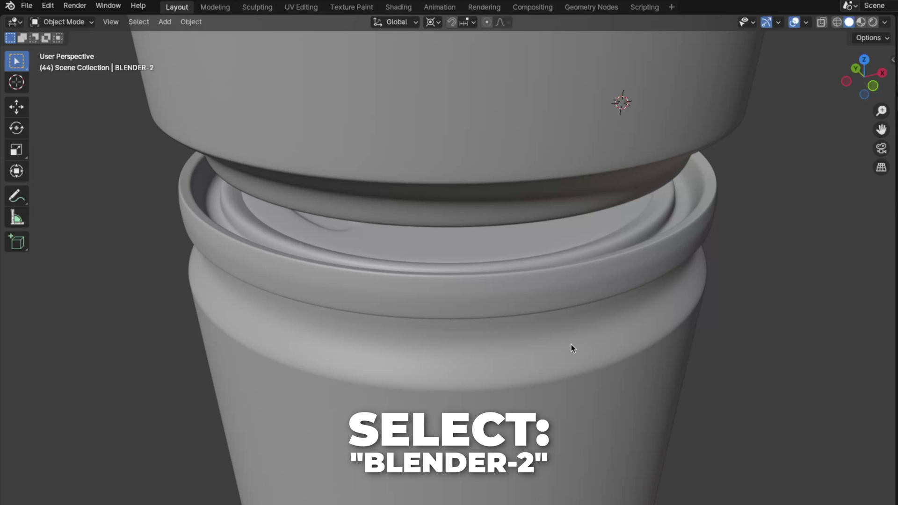
In Edit Mode with edge selection, select the inner edge loop along the top rim of BLENDER-2.
click(571, 344)
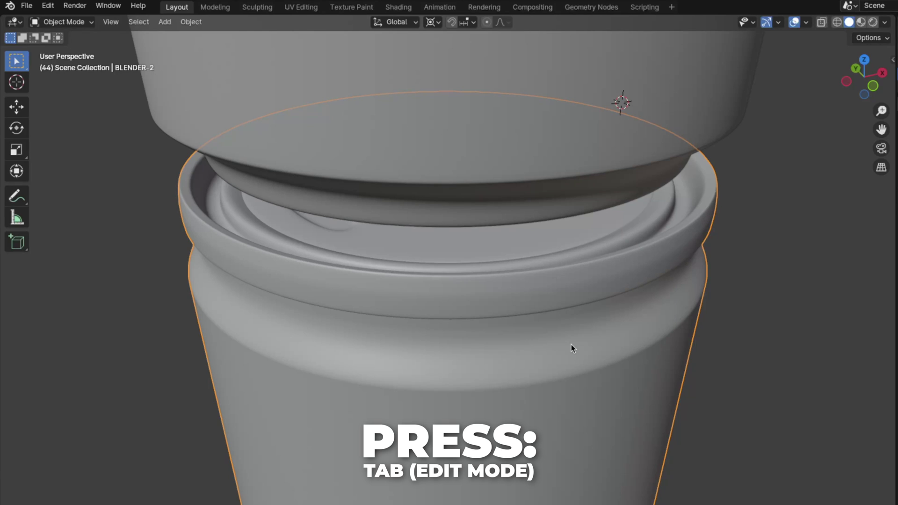
key(Tab)
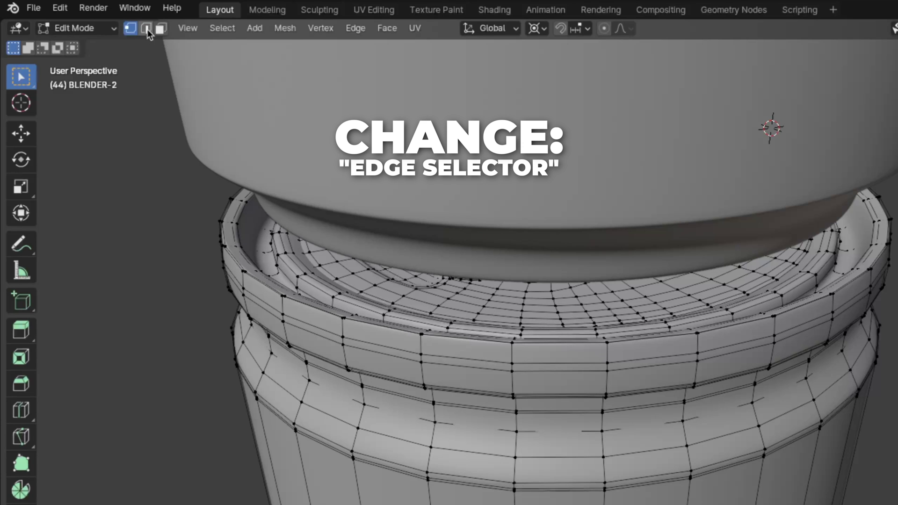
click(147, 29)
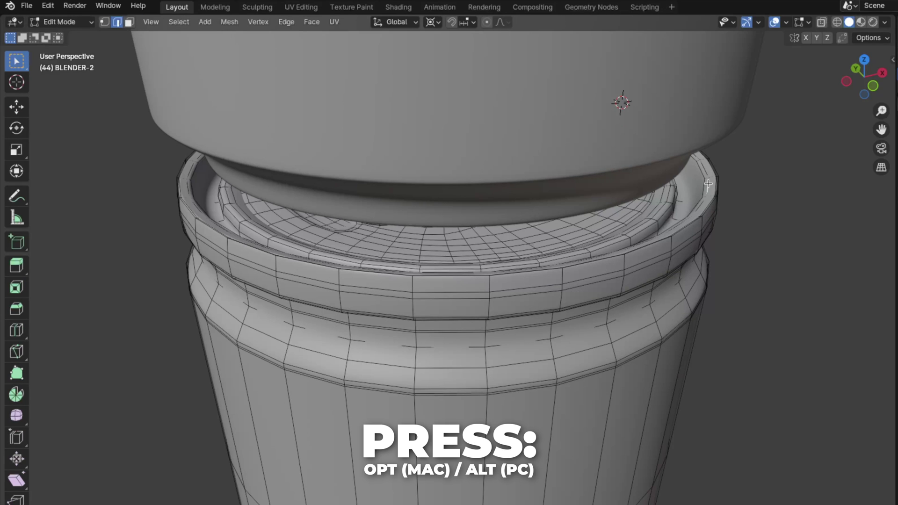
alt+click(708, 184)
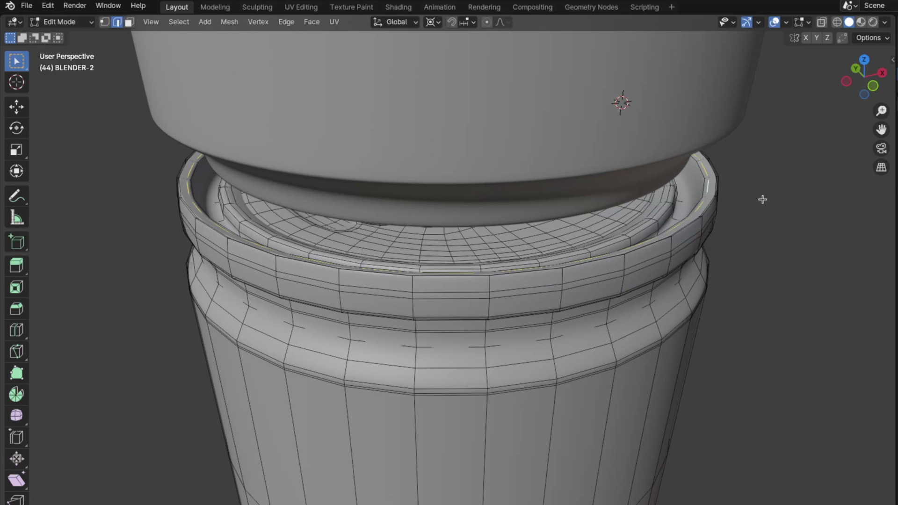
key(g)
key(Escape)
Duplicate the selected rim loop in place, separate the selection into its own object, and return to Object Mode.
key(shift+d)
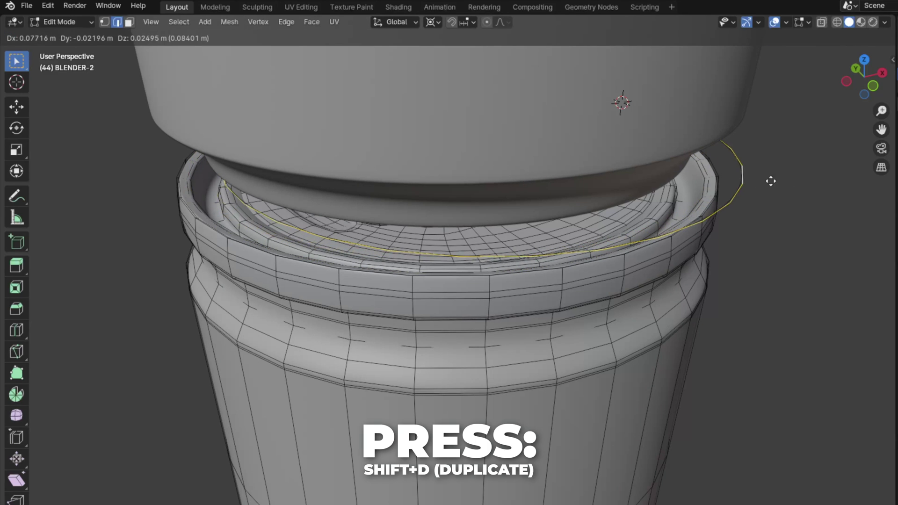
key(Escape)
key(p)
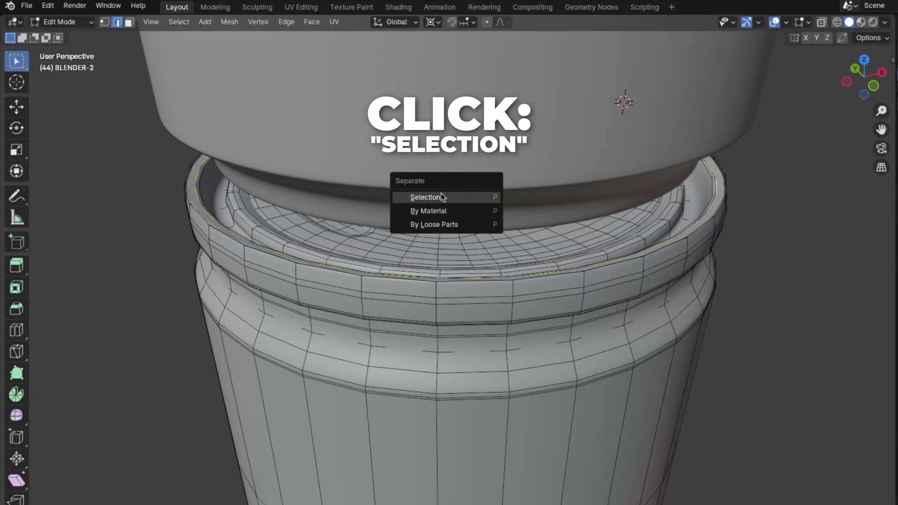
click(461, 198)
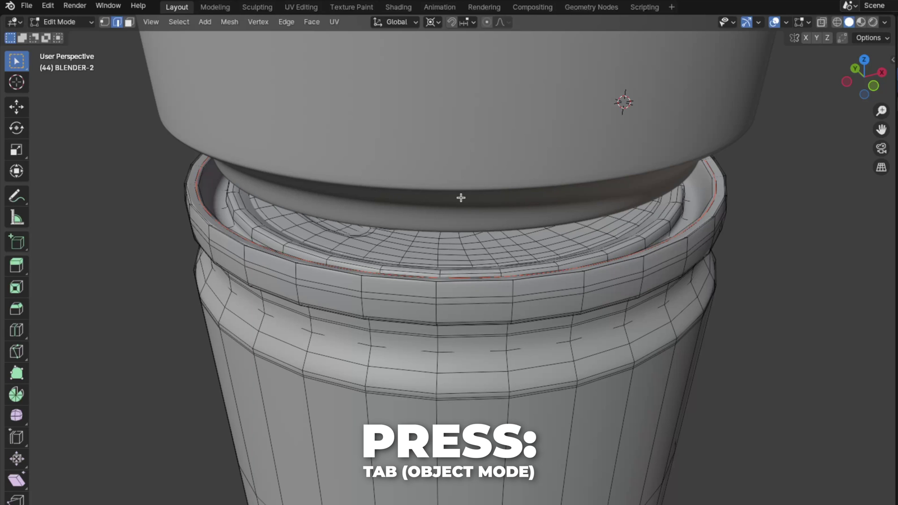
key(Tab)
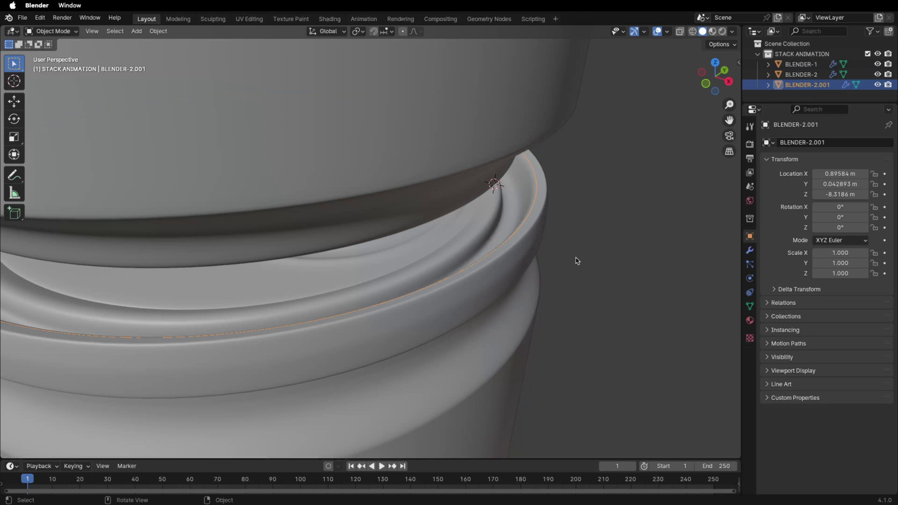
Try a free move of the separated rim loop to check that it is independent of the can.
key(g)
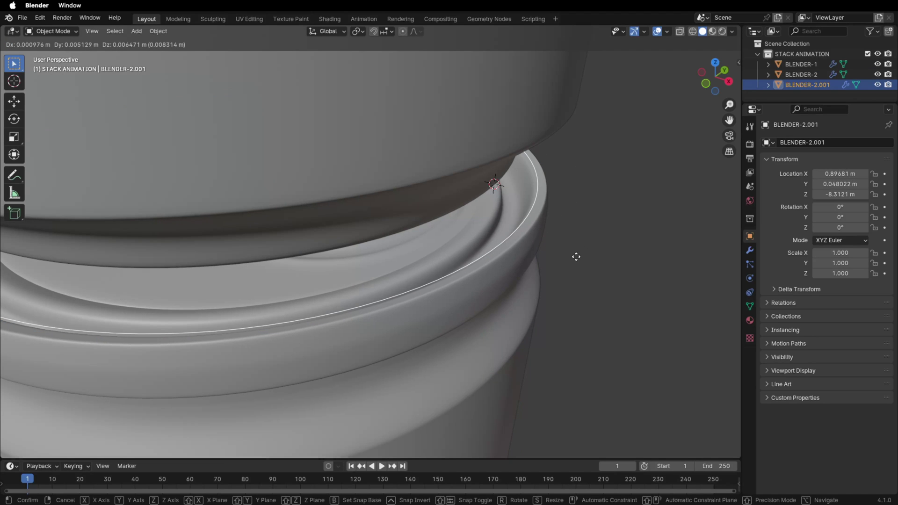
click(578, 260)
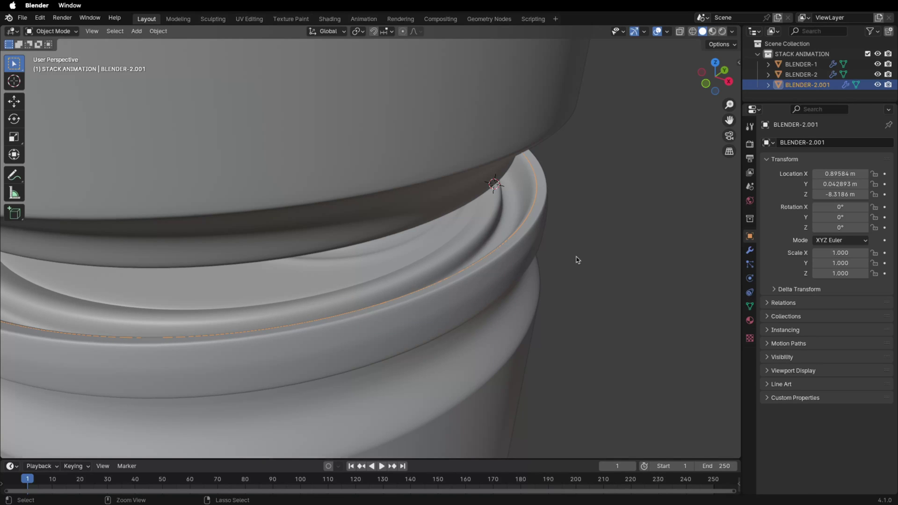
key(ctrl+z)
key(ctrl+z)
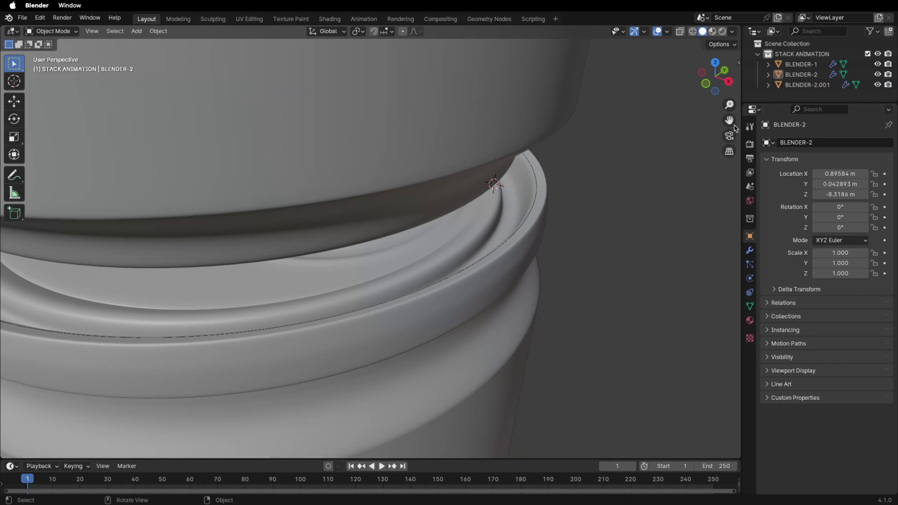
Rename the separated rim loop CURVE-1 and convert it from a mesh to a curve.
key(F2)
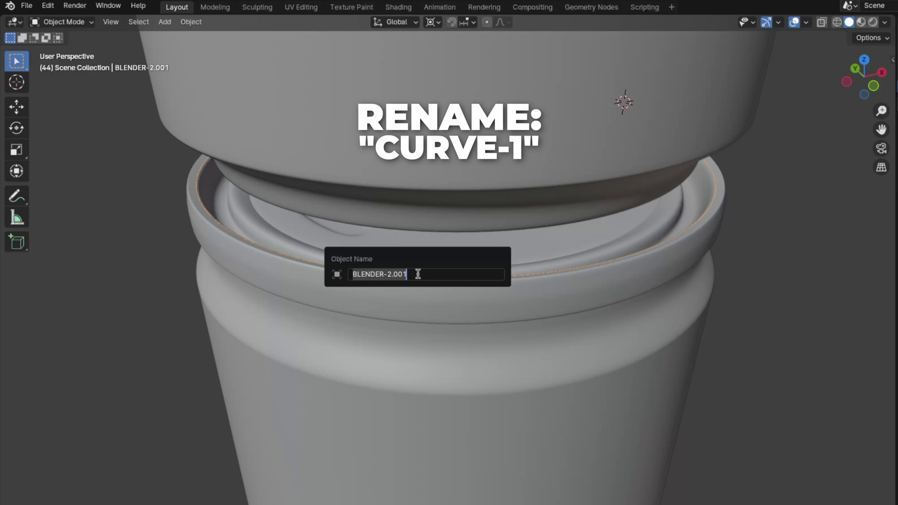
text(CURVE)
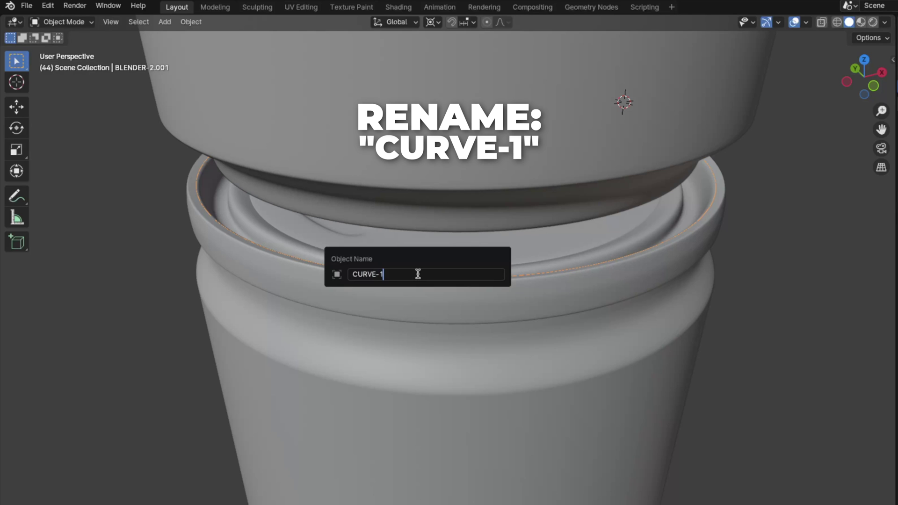
text(-1)
key(Return)
right_click(638, 236)
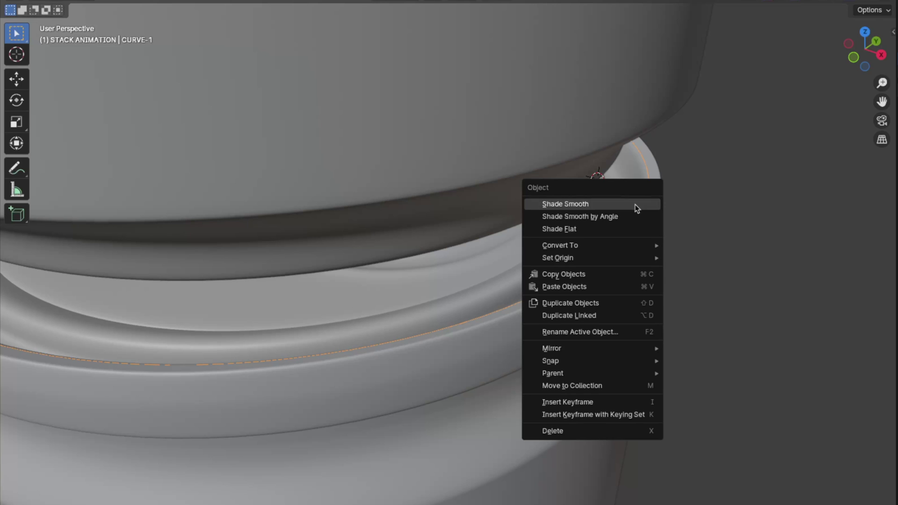
mouse_move(586, 246)
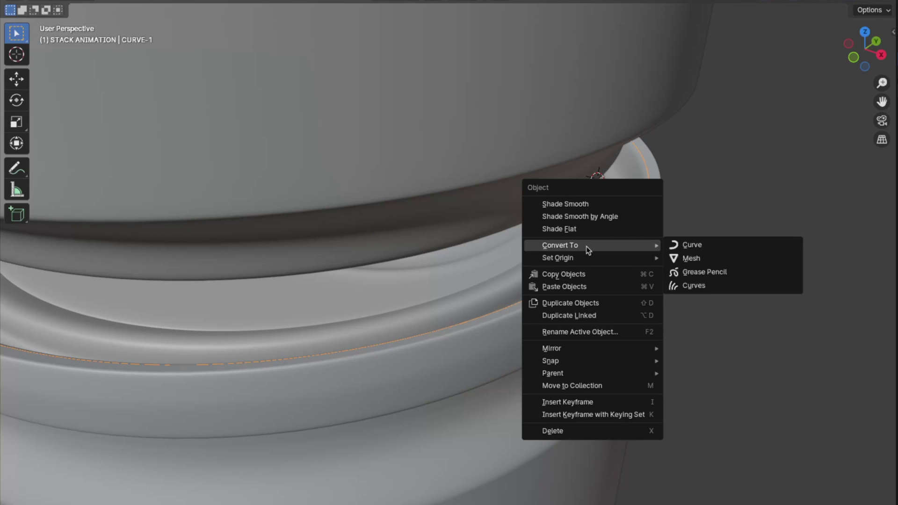
click(695, 247)
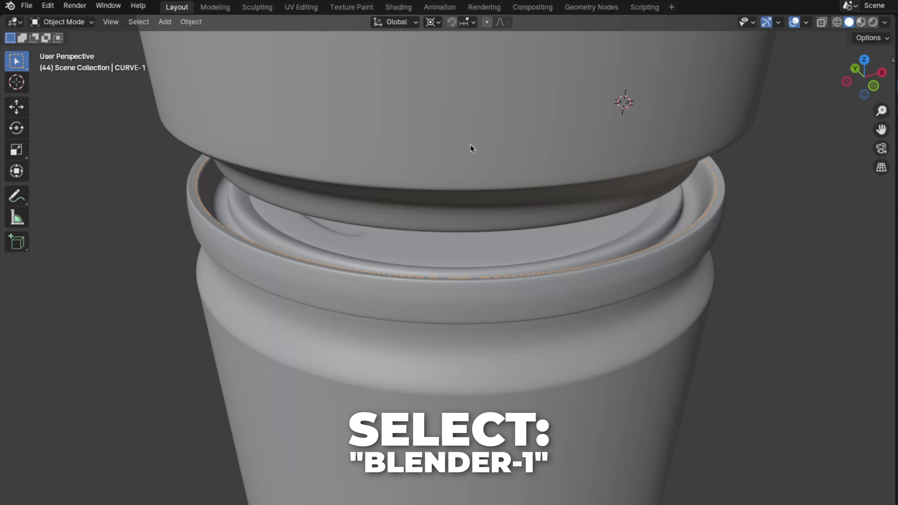
Add a Follow Path constraint to BLENDER-1 with CURVE-1 as its target and Follow Curve enabled.
click(471, 149)
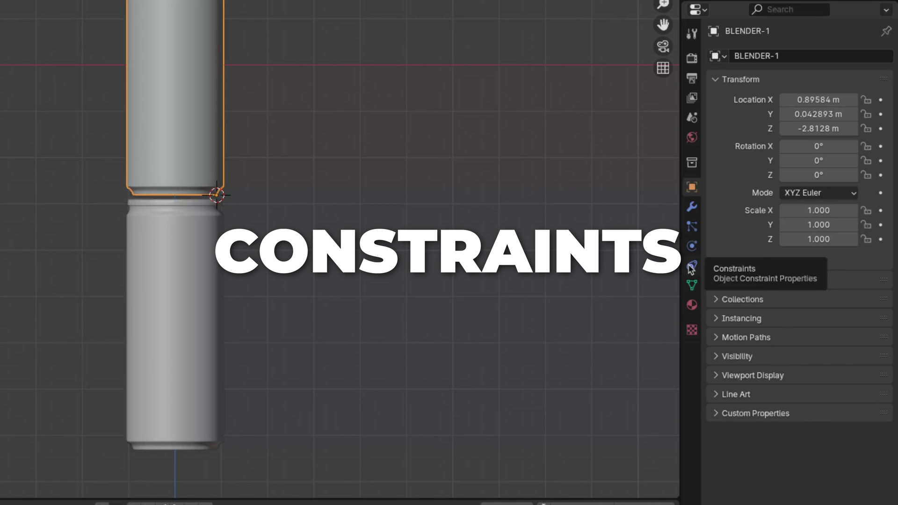
click(691, 269)
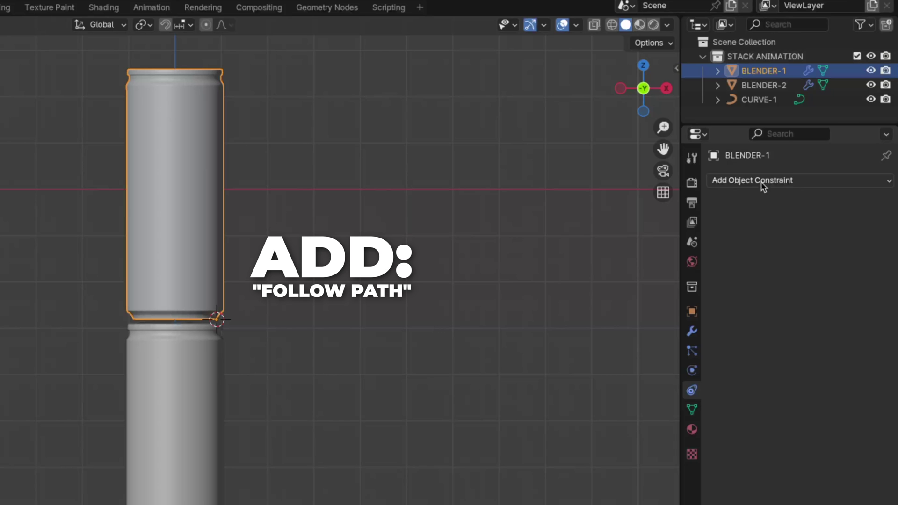
click(762, 60)
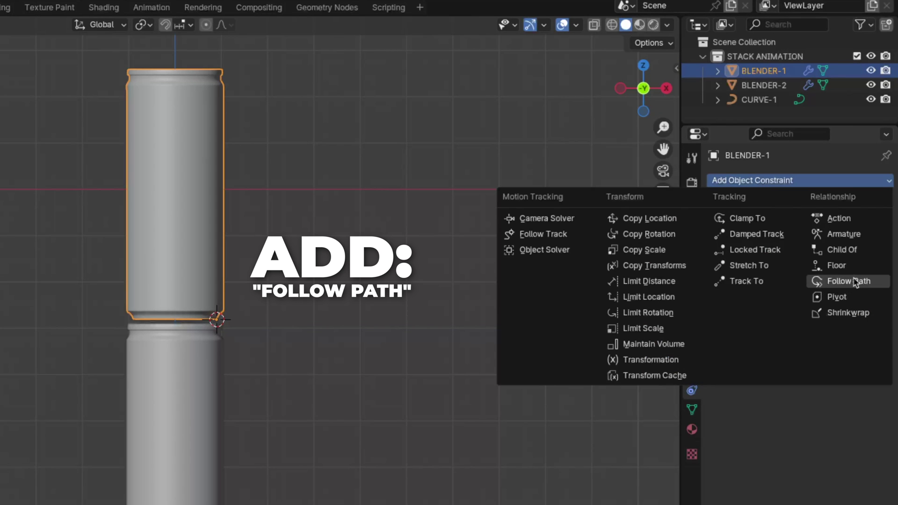
click(849, 281)
drag(759, 100, 799, 224)
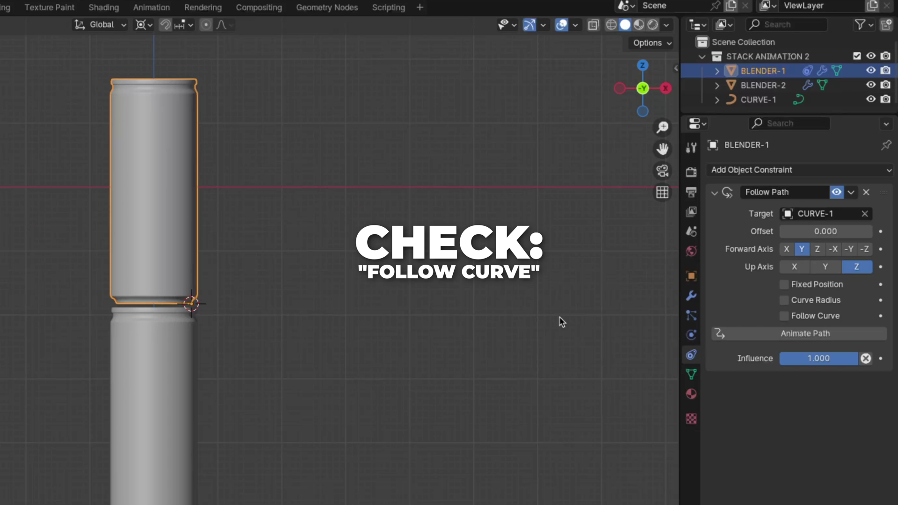
click(816, 247)
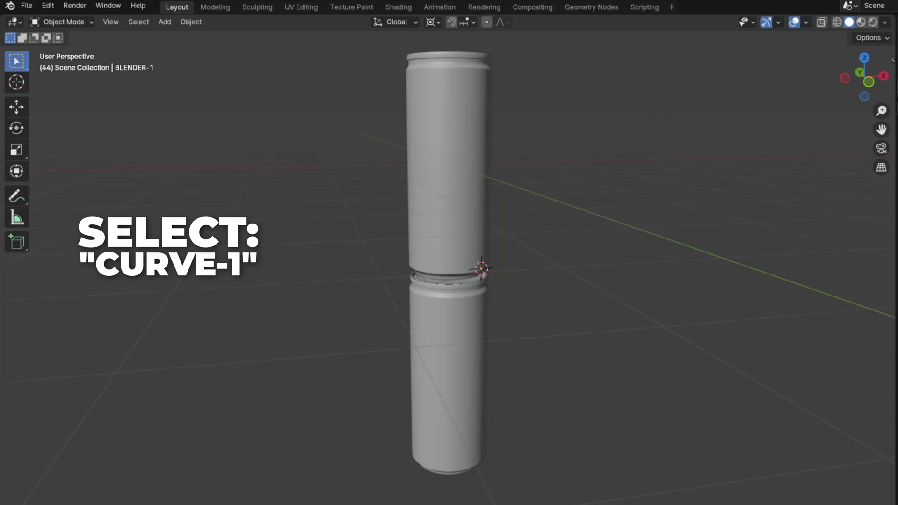
Select CURVE-1 and switch it into Edit Mode and back to Object Mode.
click(448, 280)
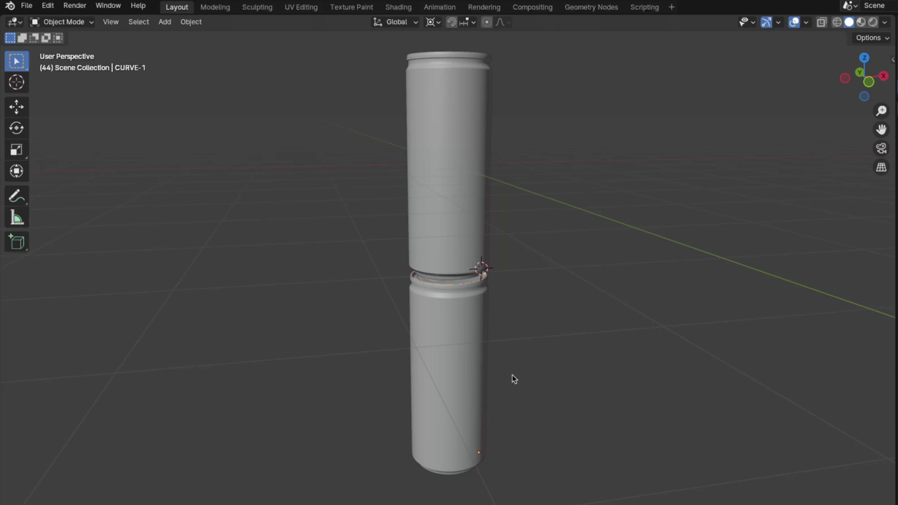
key(Tab)
key(Tab)
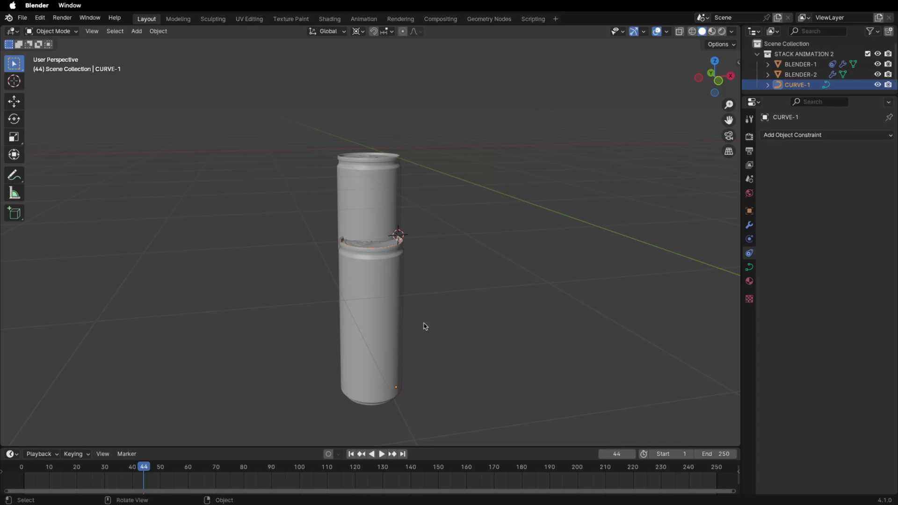
middle_drag(425, 327, 423, 324)
Move BLENDER-1 along the Z axis so its bottom edge rests on the top rim of the lower can.
click(389, 291)
key(super+s)
key(g)
key(z)
click(406, 241)
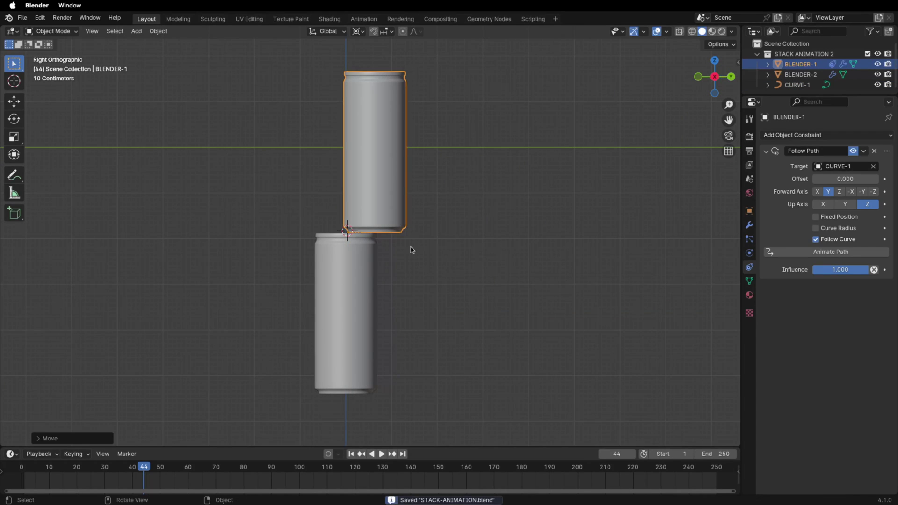
scroll(412, 249, up, 8)
key(g)
key(z)
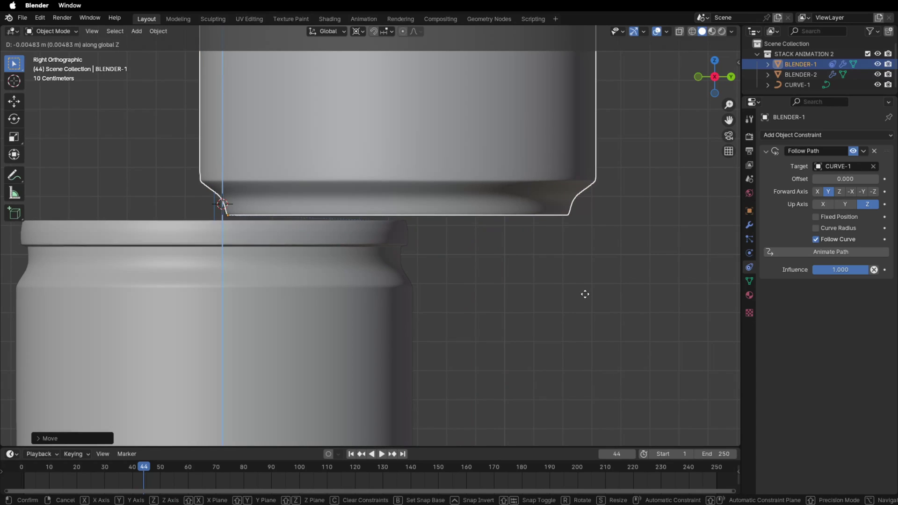
click(585, 295)
Check the can alignment from the top and front, fine-tune BLENDER-1's height along Z, and save the file.
key(KP_1)
key(KP_7)
scroll(584, 302, down, 8)
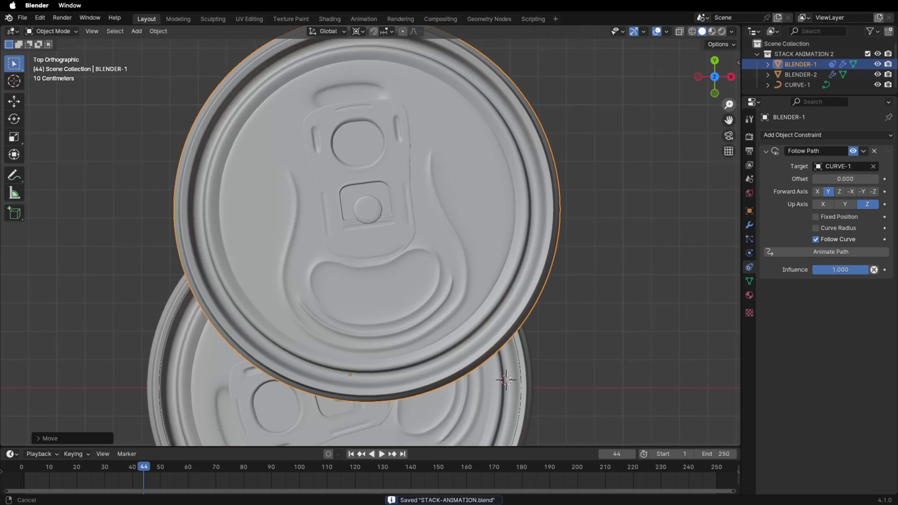
key(r)
key(Escape)
key(g)
key(z)
click(500, 330)
key(KP_1)
key(ctrl+s)
key(x)
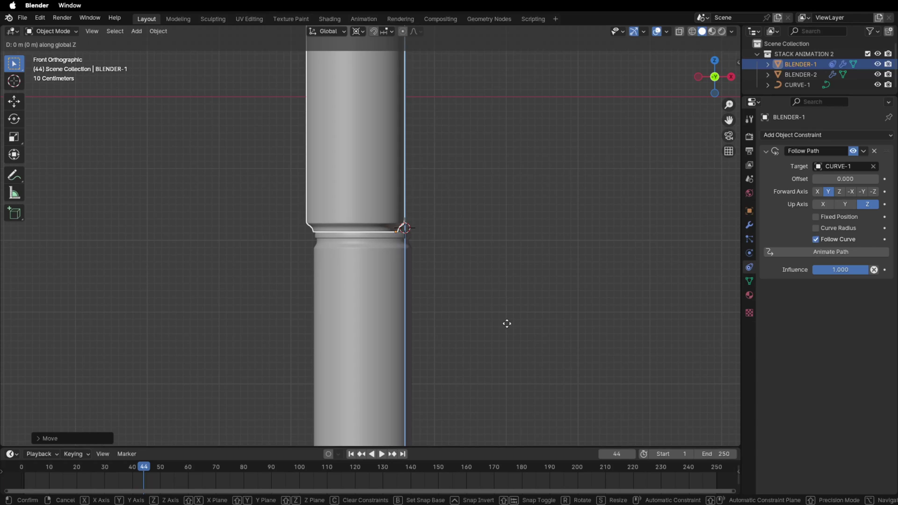
click(516, 326)
scroll(517, 326, up, 8)
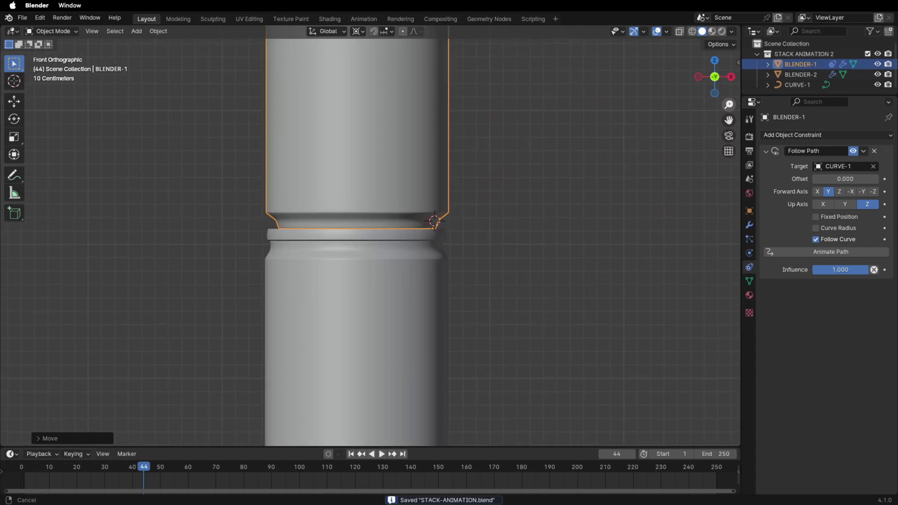
Tilt BLENDER-1 slightly in the front view and shift it about 0.04 m along X onto the lower can's rim.
key(r)
click(696, 279)
key(g)
key(x)
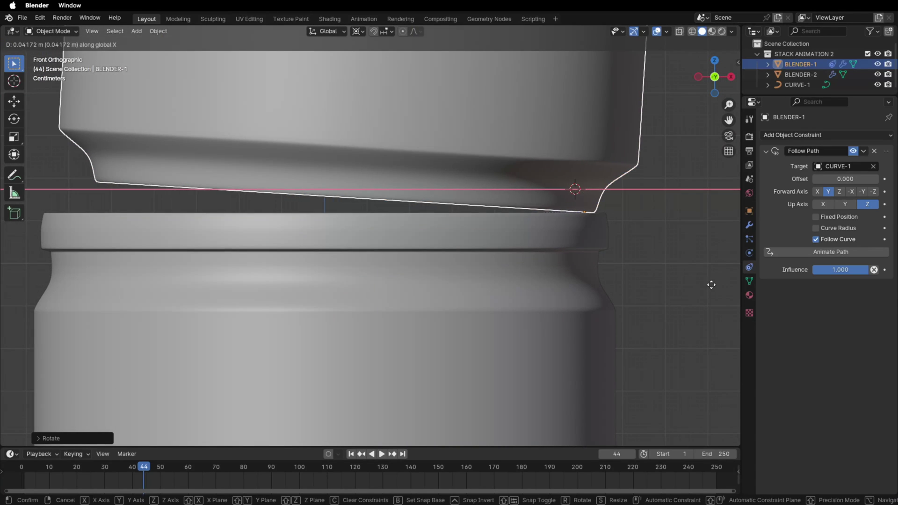
click(712, 283)
key(ctrl+s)
Roll BLENDER-1 around the rim by raising the Follow Path Offset to about 95.6, and save the file.
scroll(548, 194, down, 8)
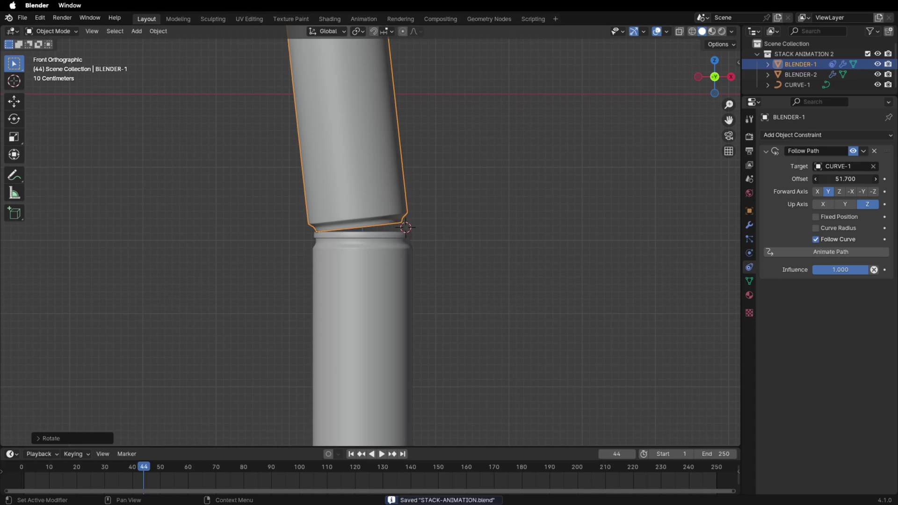
mouse_move(846, 179)
mouse_down()
mouse_move(878, 179)
mouse_move(863, 179)
mouse_up()
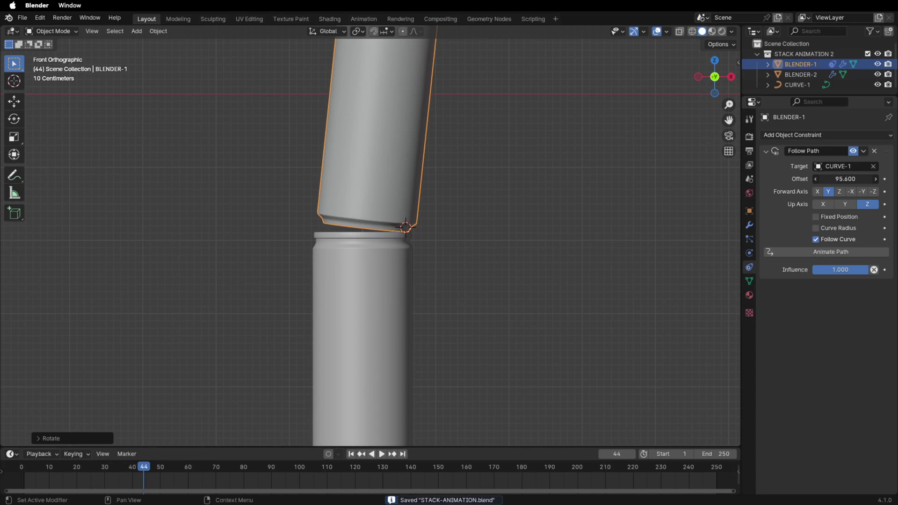
click(554, 216)
key(ctrl+s)
Parent CURVE-1 to BLENDER-2 using the Object option.
drag(730, 105, 556, 235)
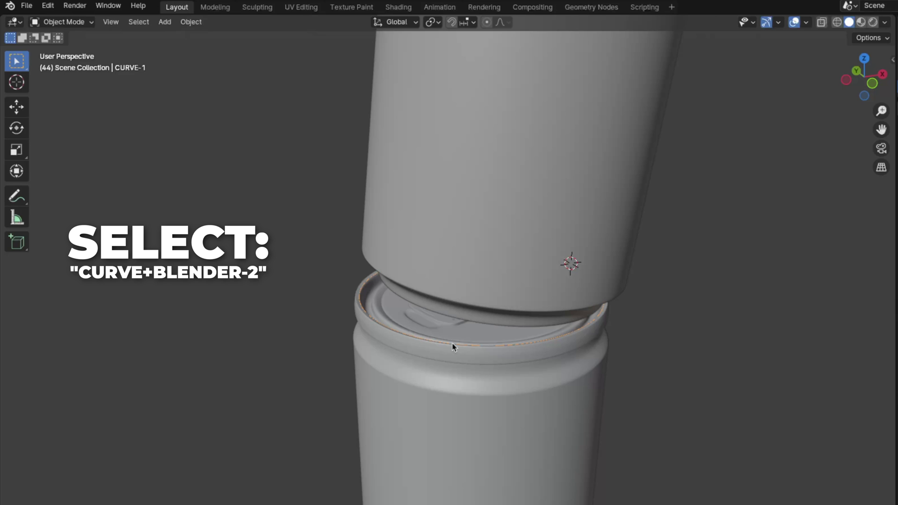
shift+click(466, 435)
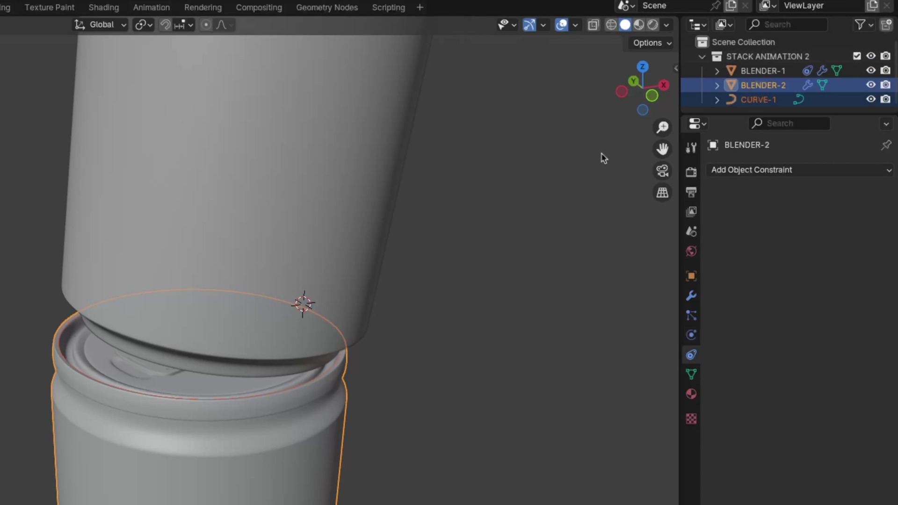
key(ctrl+p)
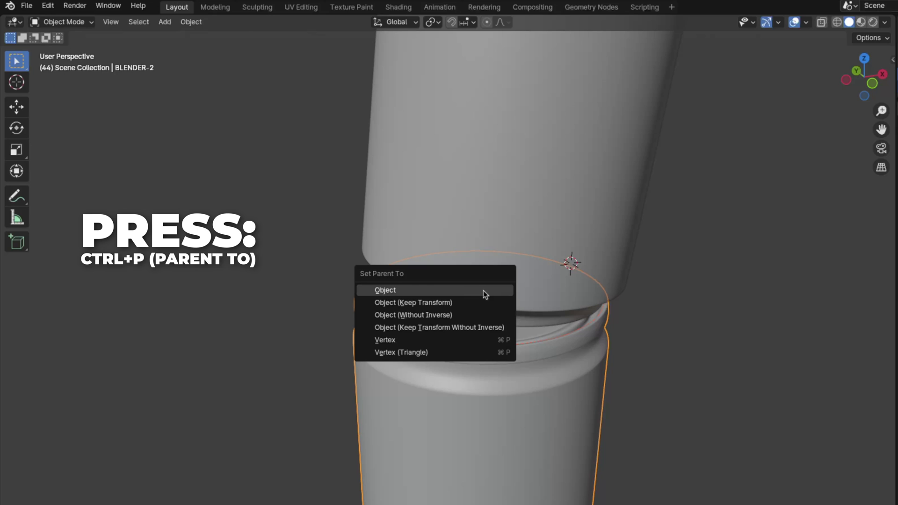
click(385, 290)
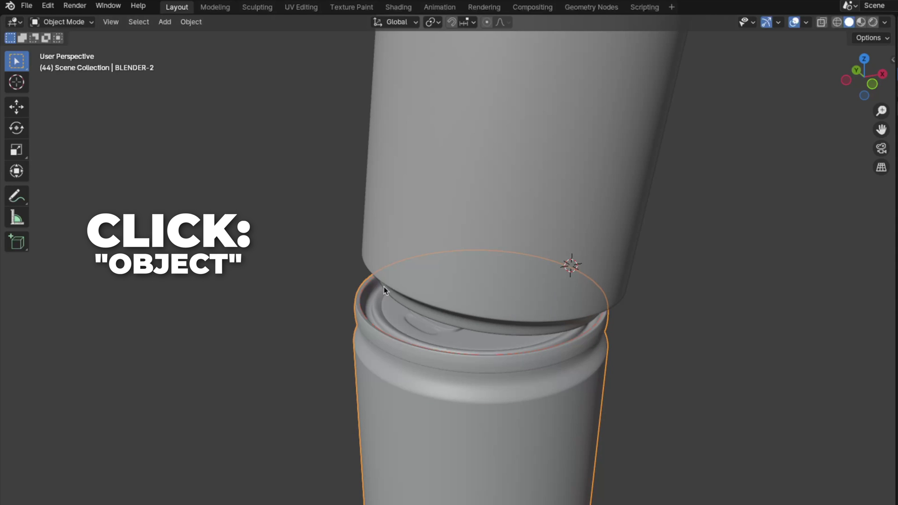
Save the file with CURVE-1 parented to BLENDER-2.
key(KP_1)
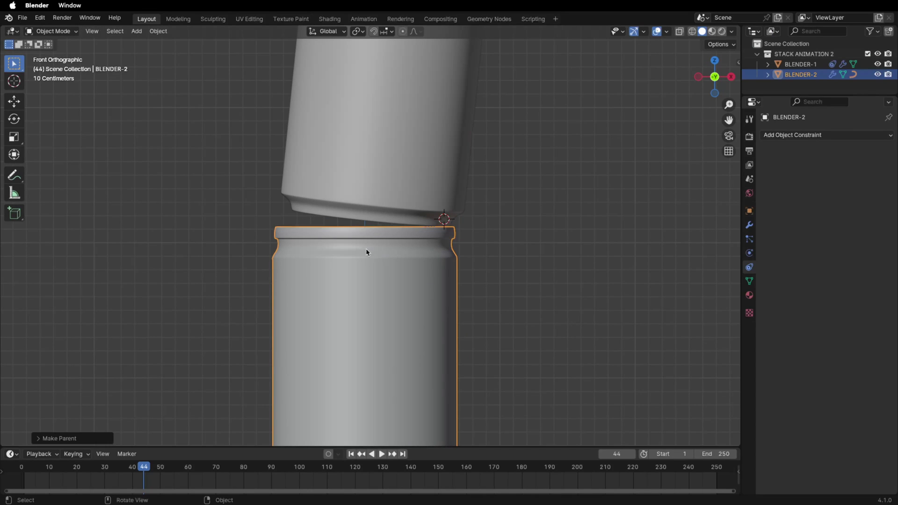
key(ctrl+s)
scroll(521, 279, down, 6)
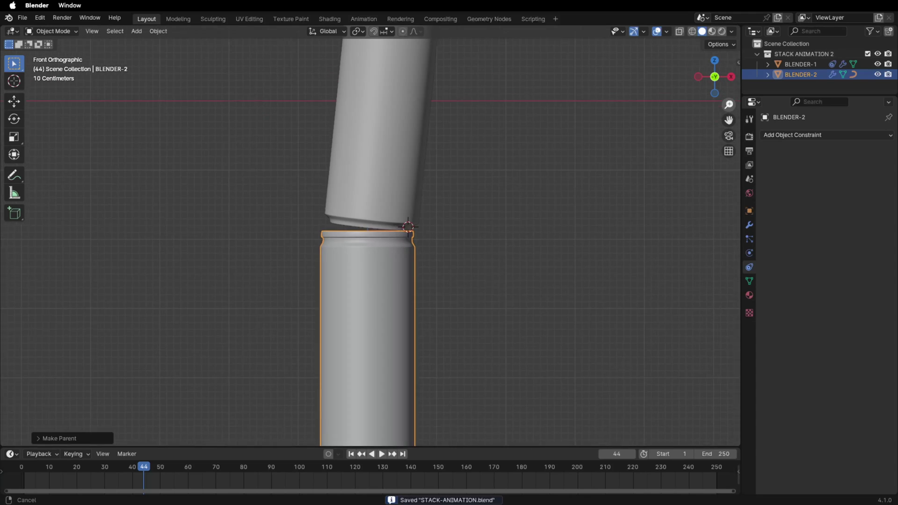
Test the parenting by moving BLENDER-2 freely in the front view, and undo the move.
key(g)
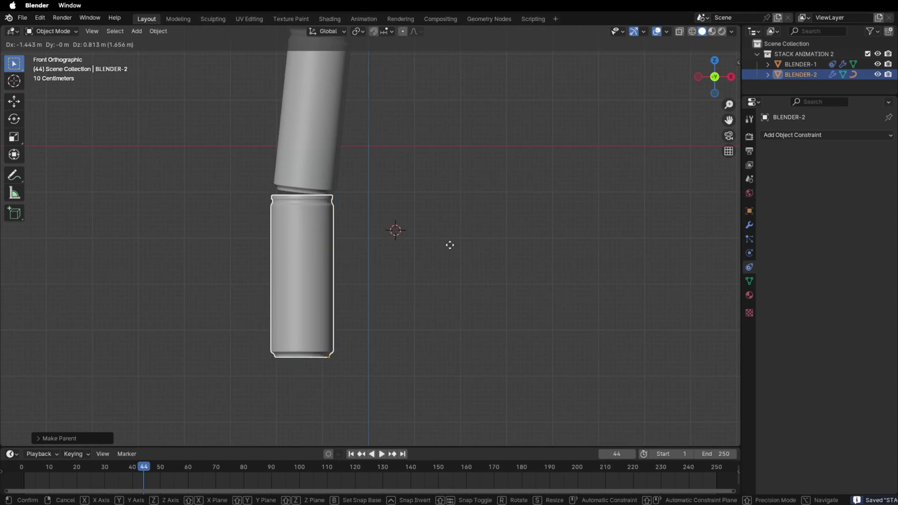
click(506, 277)
scroll(505, 278, down, 1)
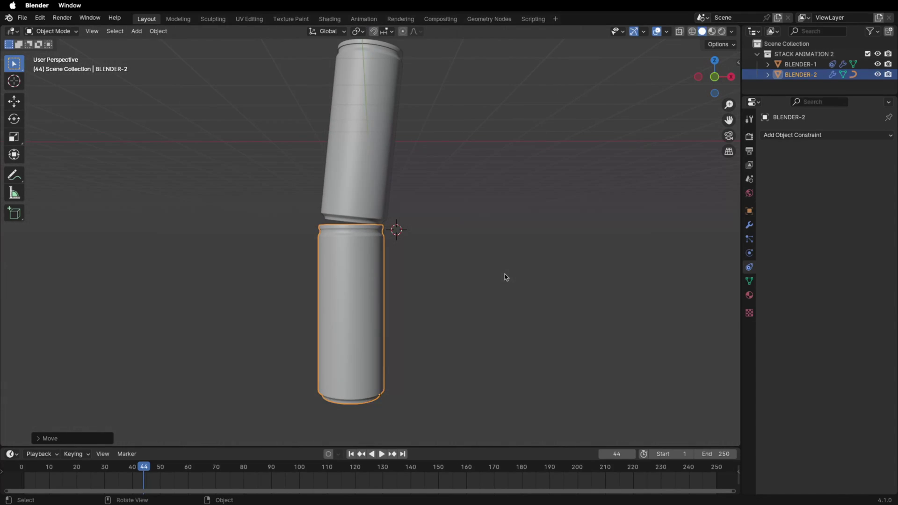
key(ctrl+z)
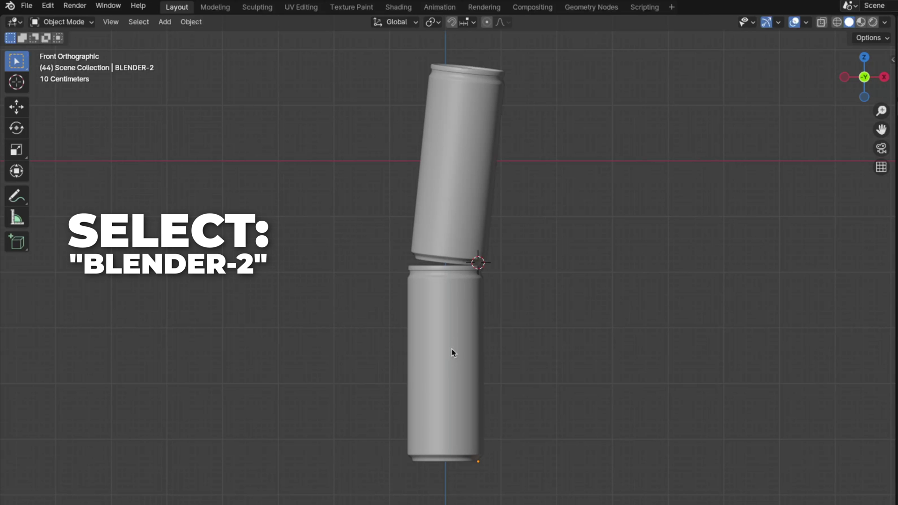
Snap the 3D cursor to a vertex on BLENDER-2's top rim and set the can's origin to the cursor.
click(453, 353)
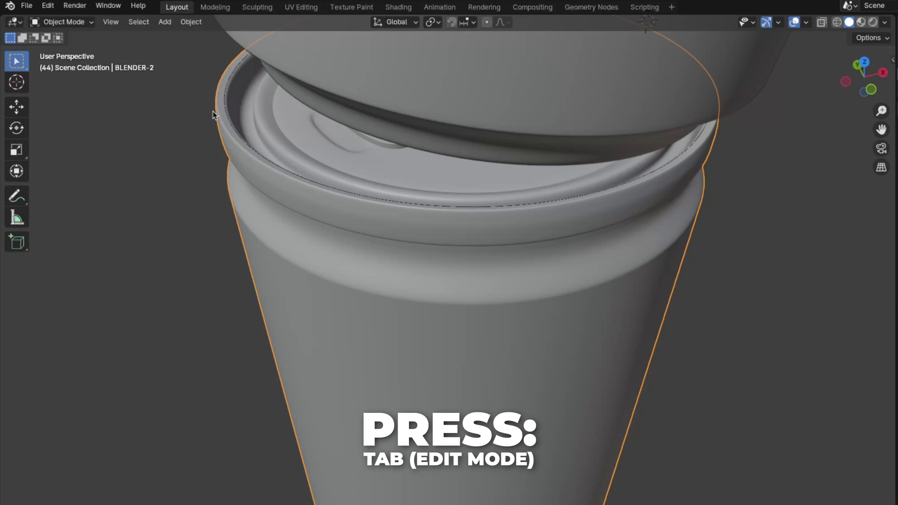
key(Tab)
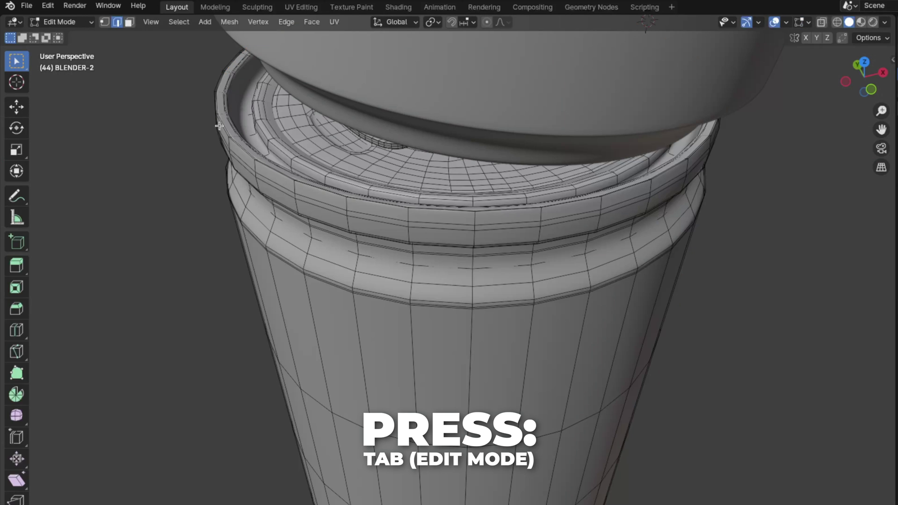
key(shift+s)
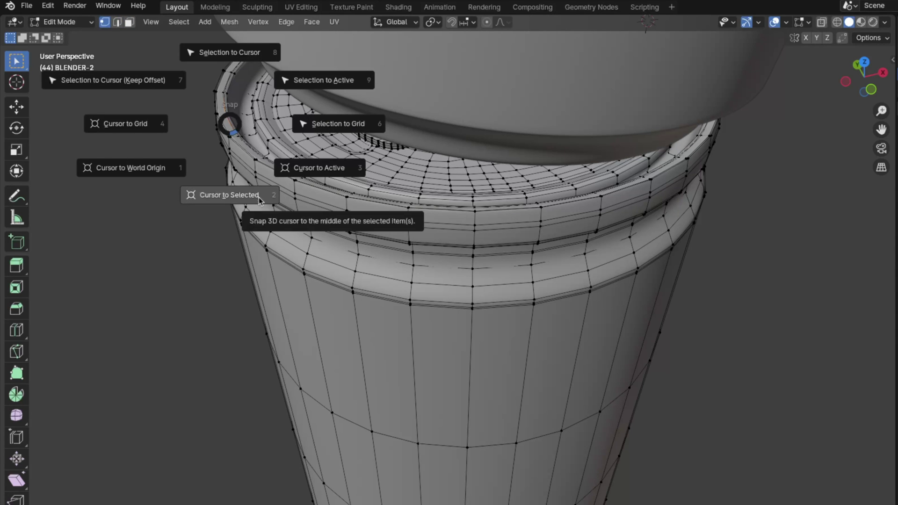
click(220, 192)
key(Tab)
right_click(288, 192)
mouse_move(288, 192)
click(364, 228)
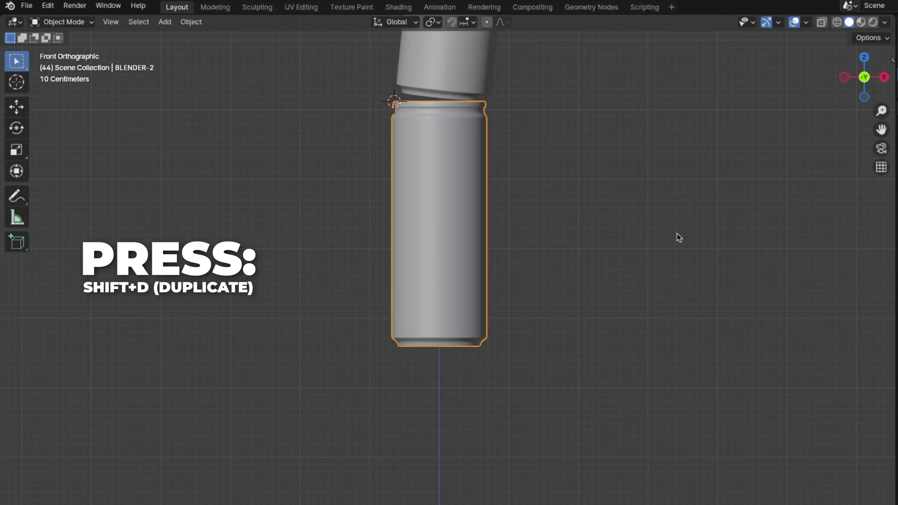
Duplicate BLENDER-2 about 3.7 m down along Z and nudge the copy up closer to the original's base.
key(shift+d)
key(z)
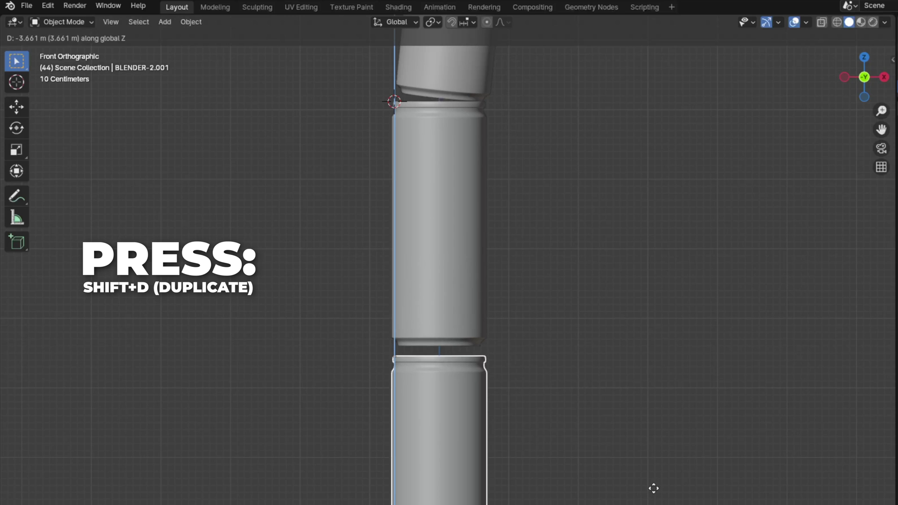
click(654, 487)
drag(881, 129, 881, 43)
scroll(785, 232, up, 7)
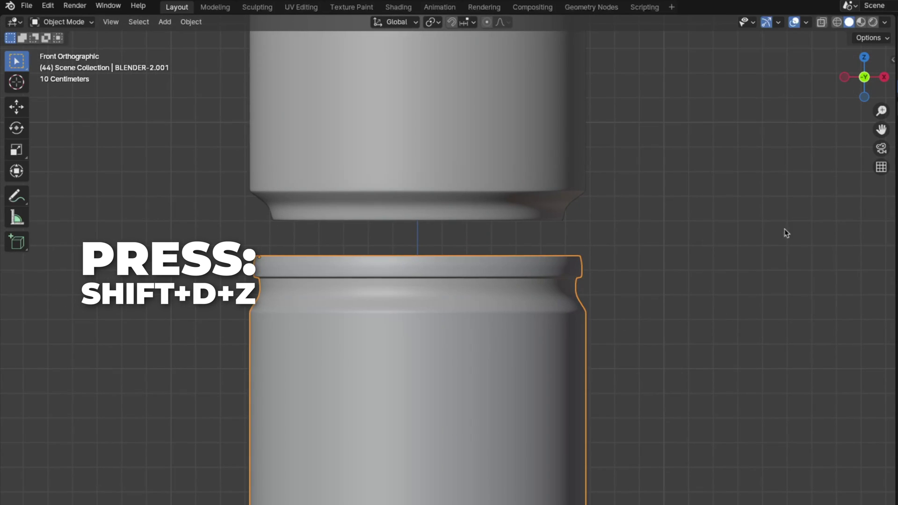
key(shift+d)
key(z)
click(720, 286)
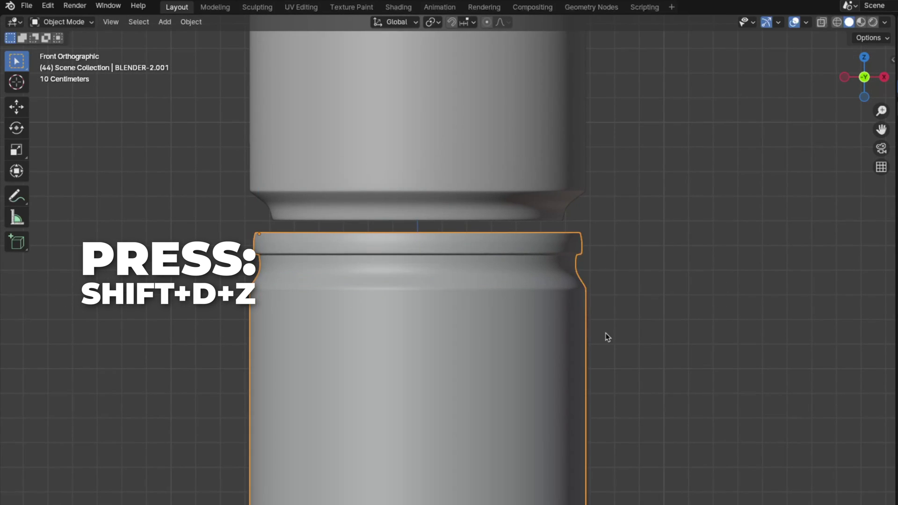
Rename the duplicated can as BLENDER-3.
key(KP_Decimal)
key(F2)
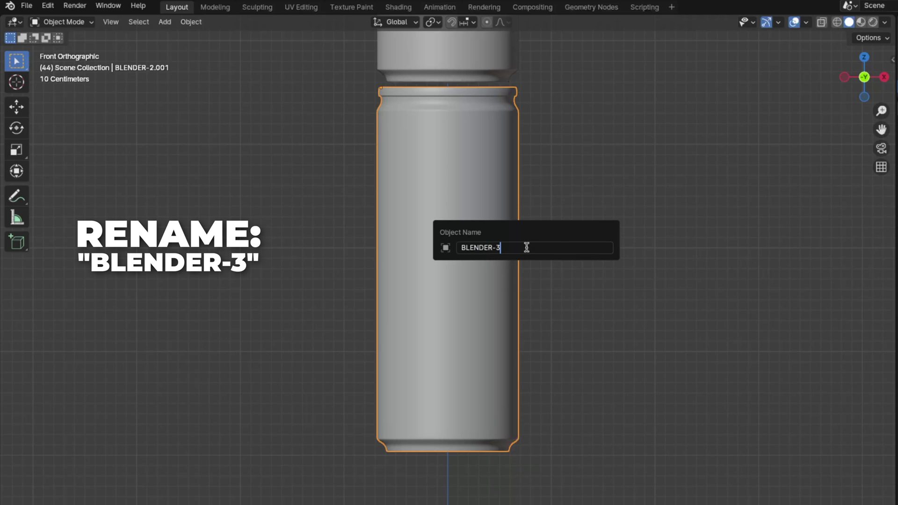
key(Return)
Duplicate the edge loop on BLENDER-3's top rim in place and separate it into its own object.
key(Tab)
scroll(525, 248, up, 3)
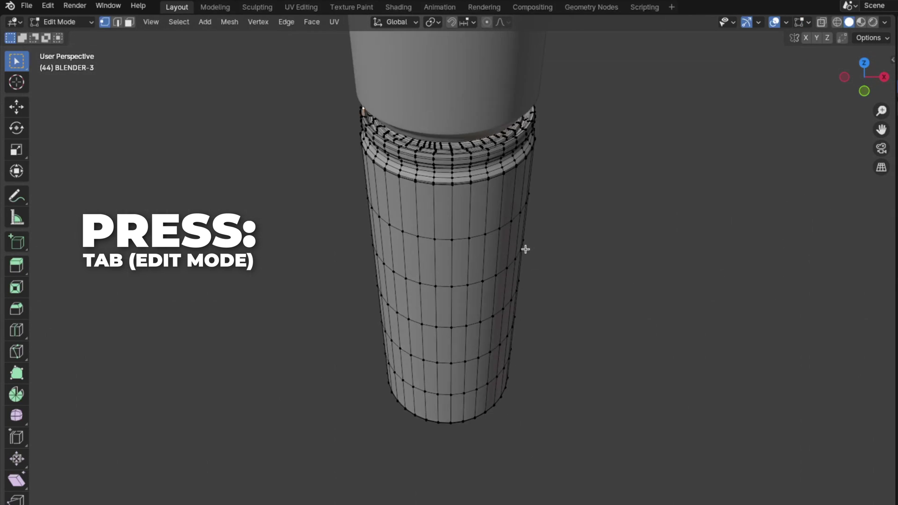
key(2)
scroll(526, 250, up, 6)
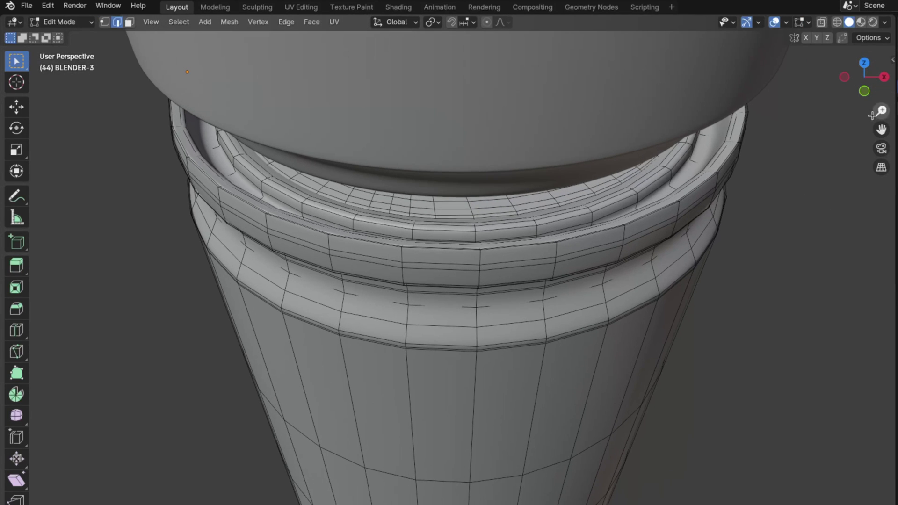
alt+click(720, 156)
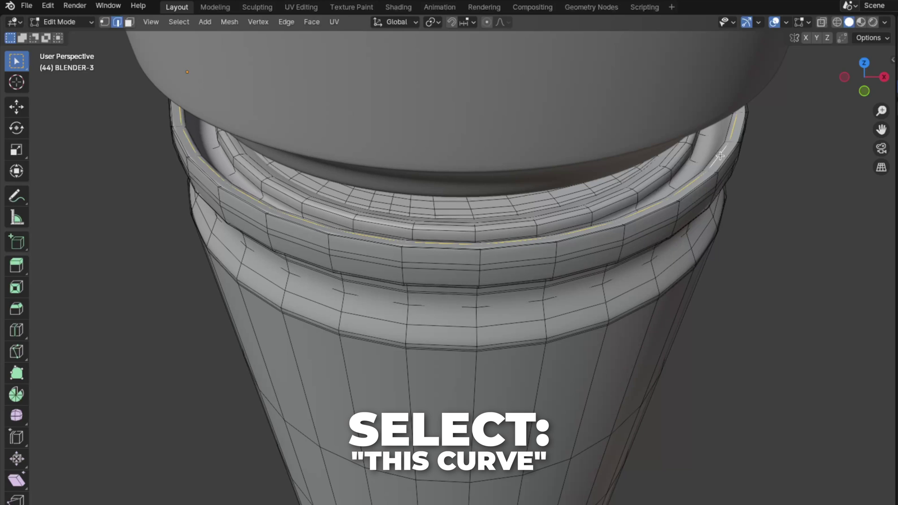
key(shift+d)
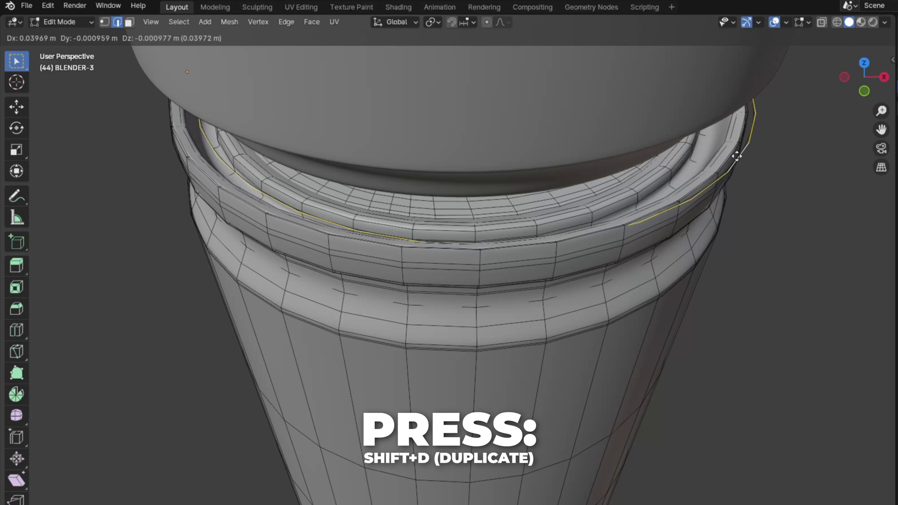
right_click(737, 155)
key(p)
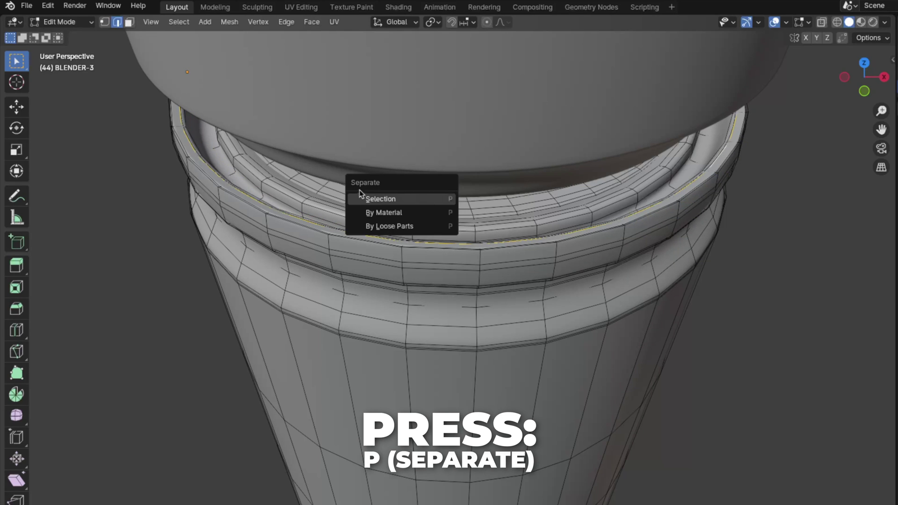
click(381, 200)
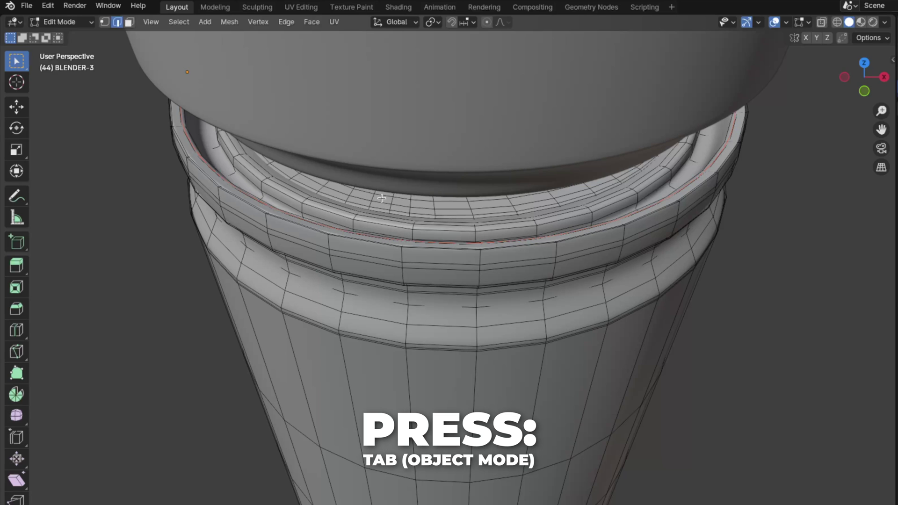
Return to Object Mode and rename the separated rim loop as CURVE-2.
key(Tab)
click(361, 237)
key(F2)
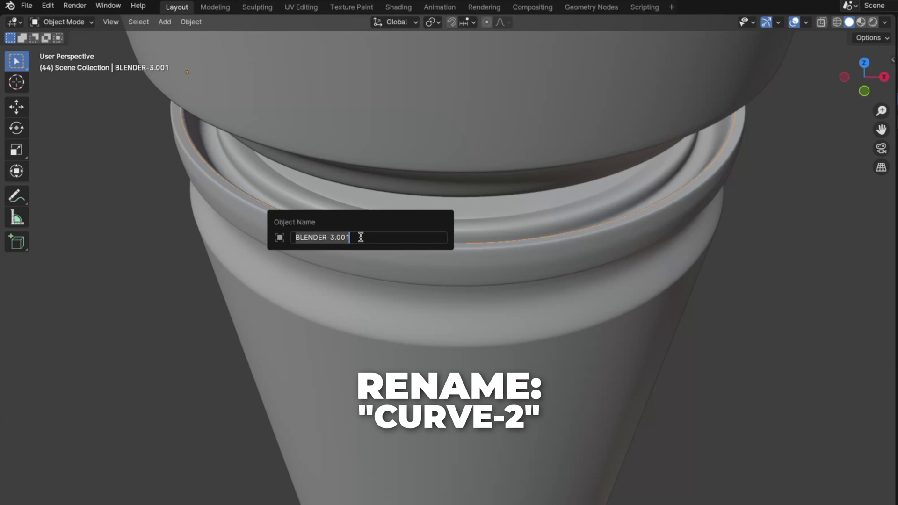
text(CURVE-2)
key(Return)
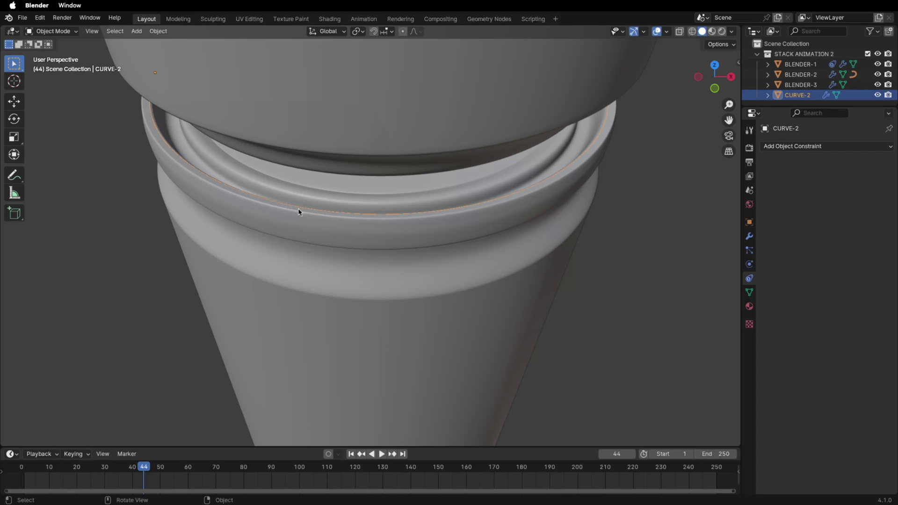
Move CURVE-2 into a new collection named CURVES.
key(m)
click(298, 209)
text(CU)
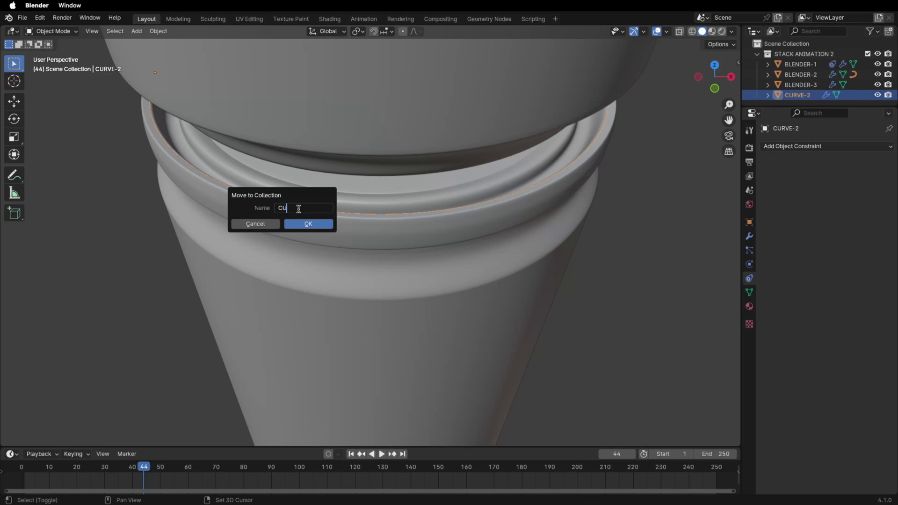
text(RVES)
key(Return)
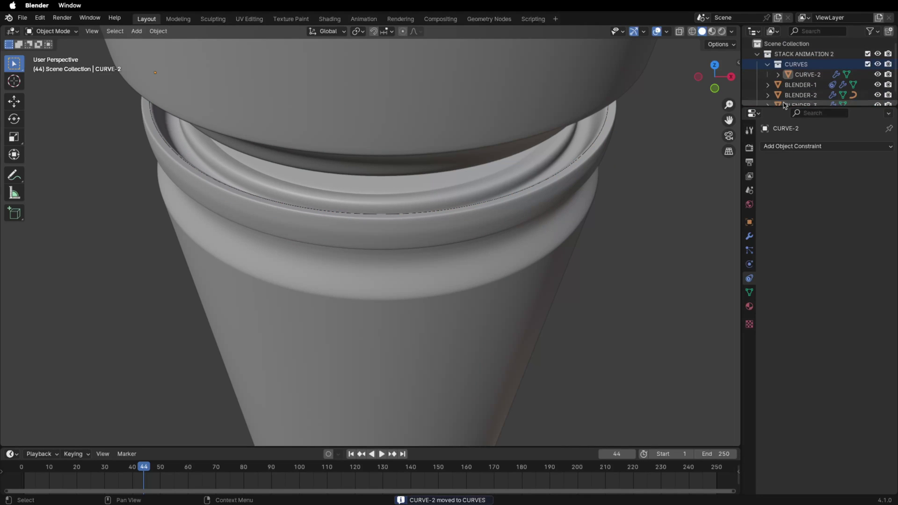
Move CURVE-1 from under BLENDER-2 into the CURVES collection.
click(768, 95)
drag(795, 123, 796, 64)
click(787, 147)
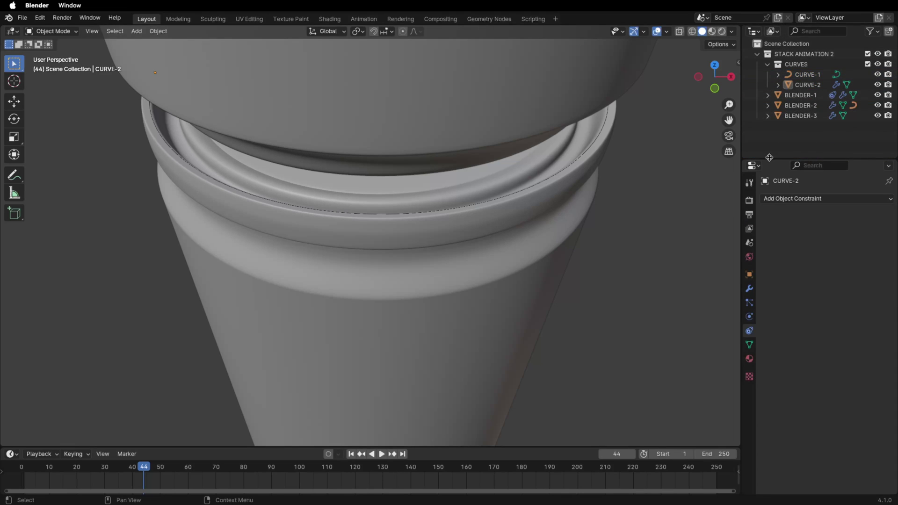
Convert the CURVE-2 mesh loop into a curve object.
click(278, 211)
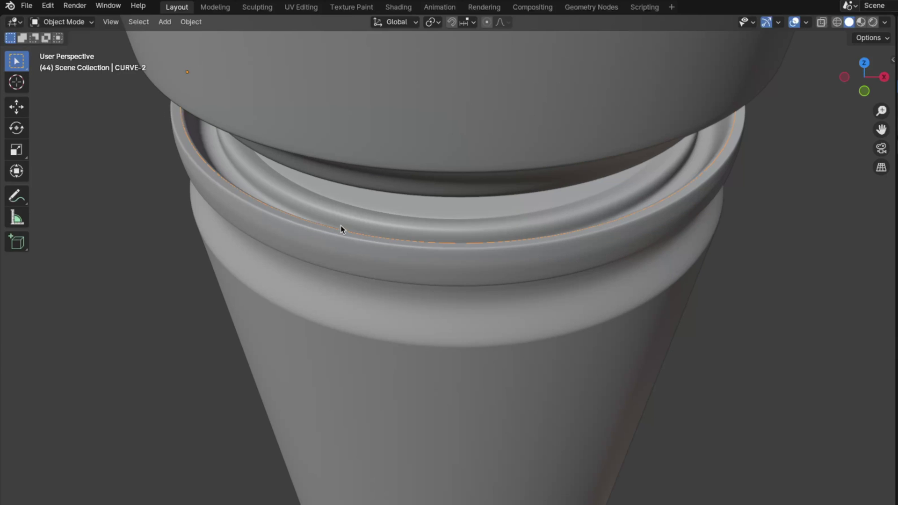
right_click(341, 229)
mouse_move(338, 213)
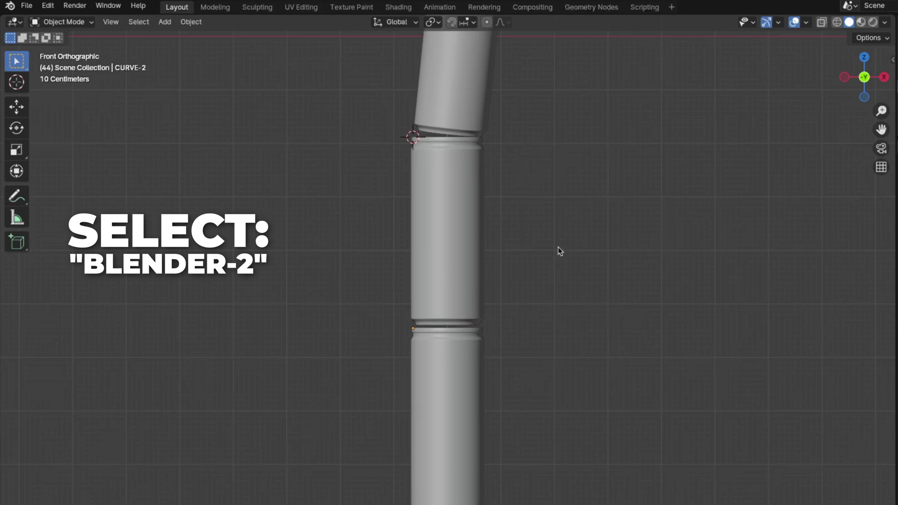
Add a Follow Path constraint to BLENDER-2 with CURVE-2 as its target and Follow Curve enabled.
click(450, 277)
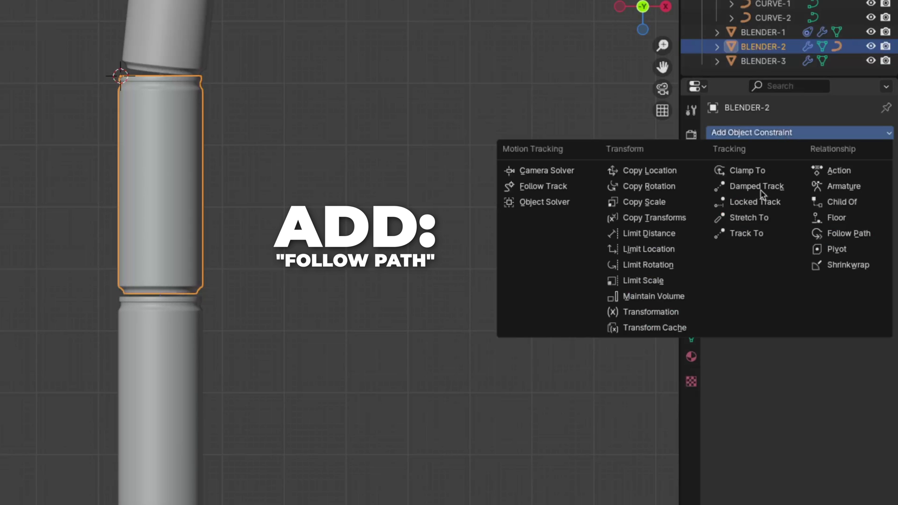
click(838, 235)
drag(779, 18, 799, 171)
drag(798, 250, 805, 261)
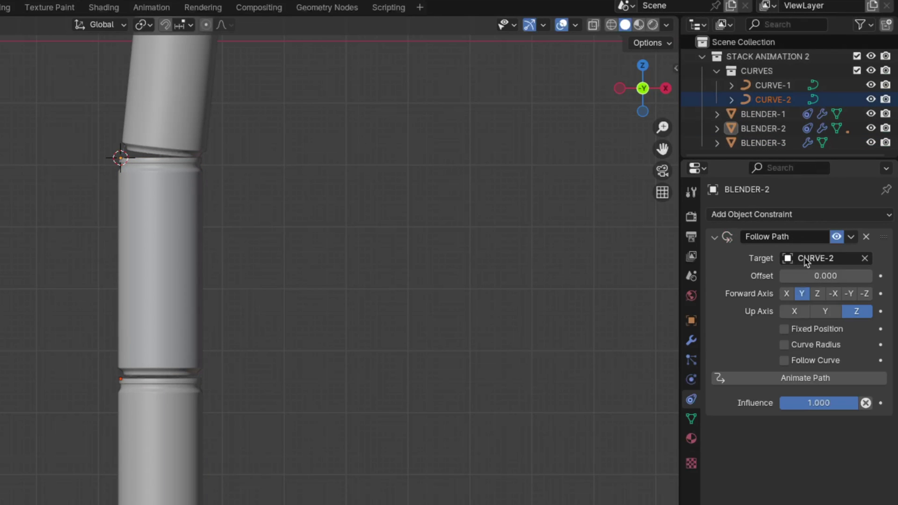
click(808, 281)
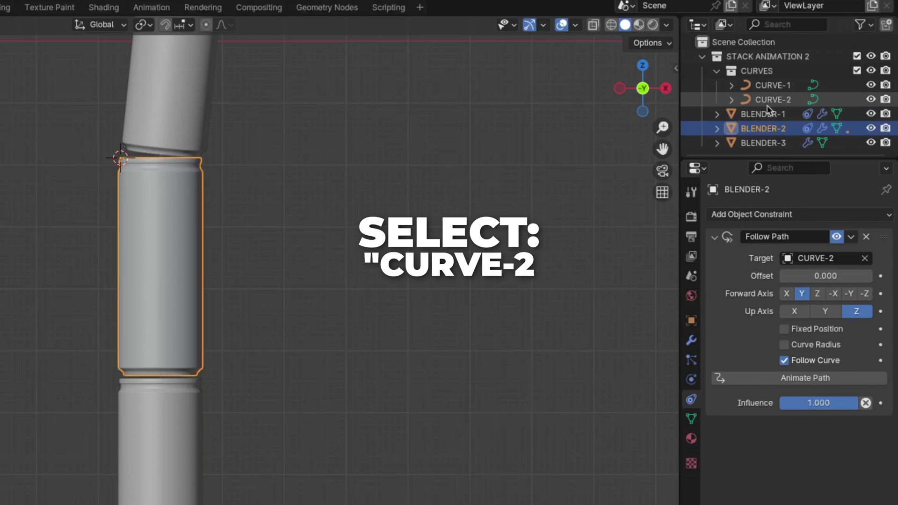
Inspect CURVE-2's points in Edit Mode and return to Object Mode.
click(768, 100)
key(Tab)
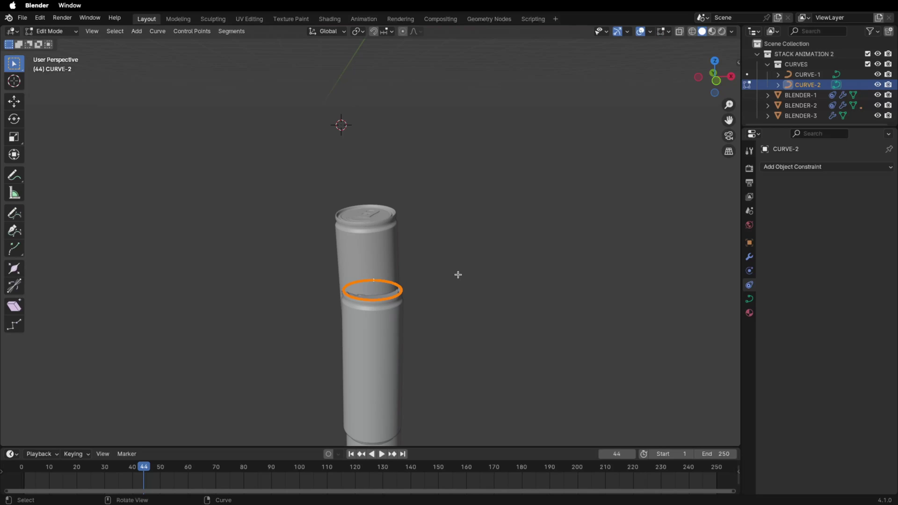
key(Tab)
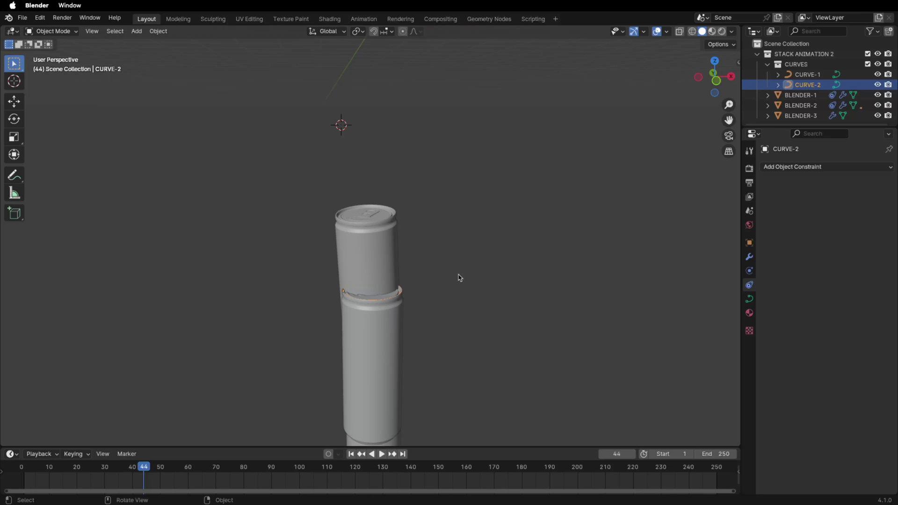
Raise BLENDER-2 about 5.5 m along Z so its base rests on BLENDER-3's rim, and save the file.
scroll(460, 278, right, 10)
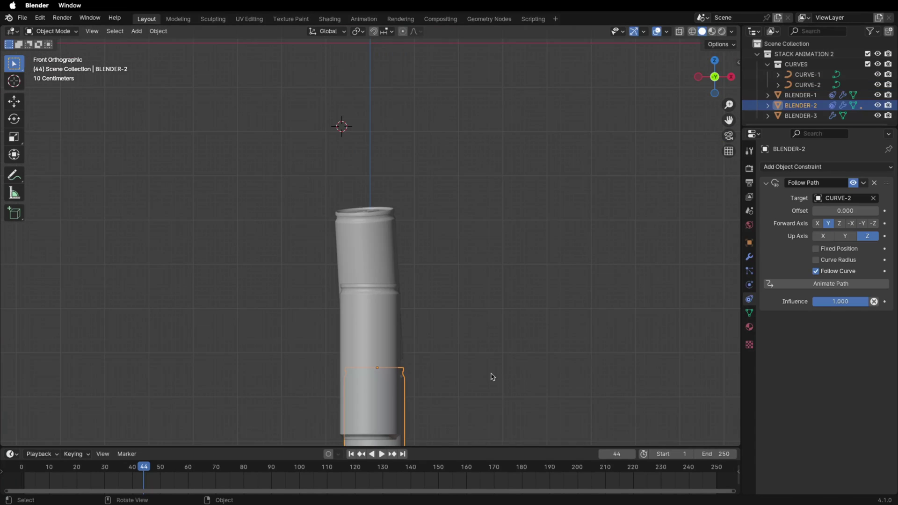
key(g)
key(z)
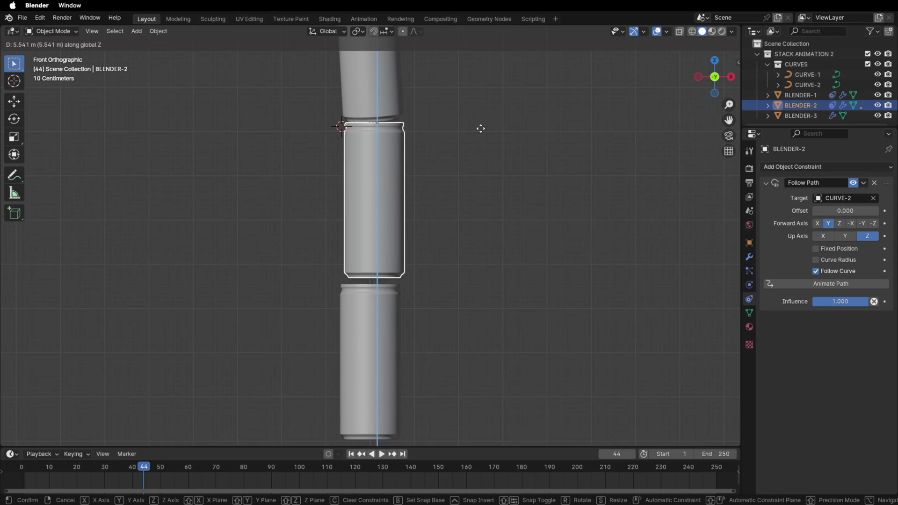
click(480, 134)
scroll(597, 311, up, 6)
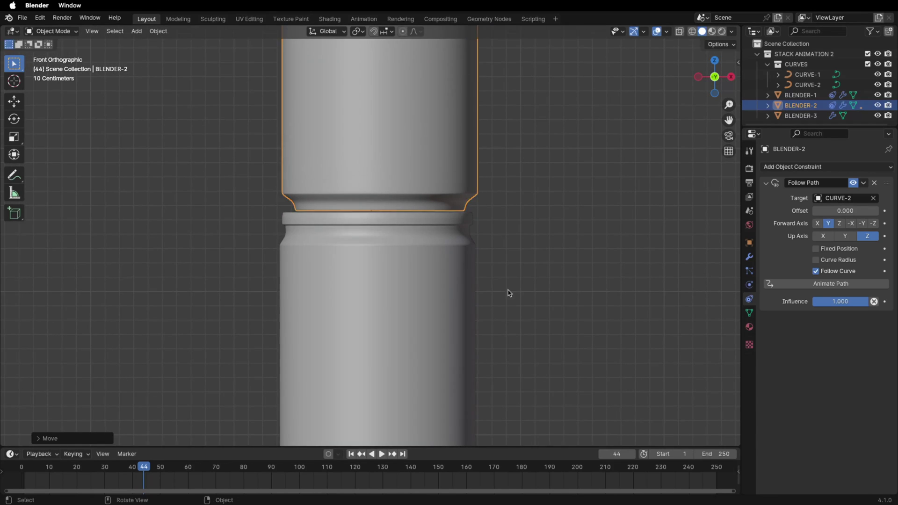
key(ctrl+s)
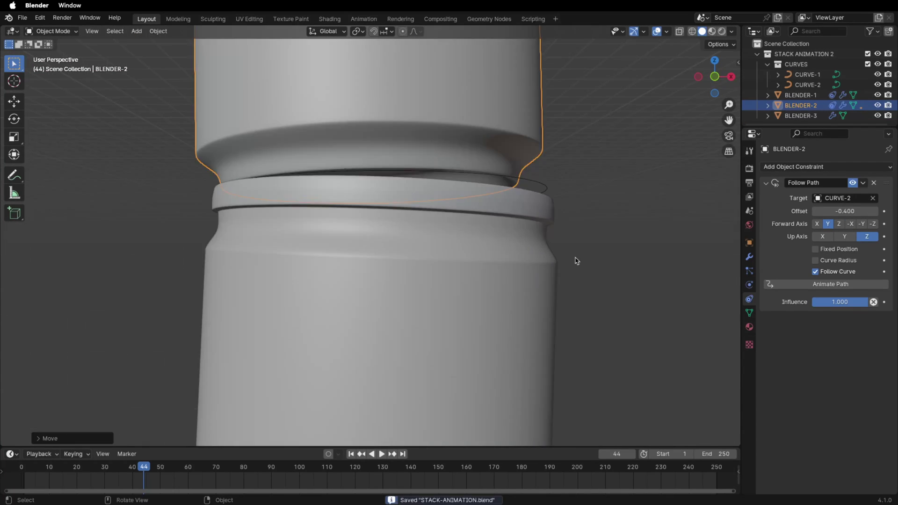
Tilt BLENDER-2 slightly in the front view and adjust its position on BLENDER-3's rim.
click(512, 255)
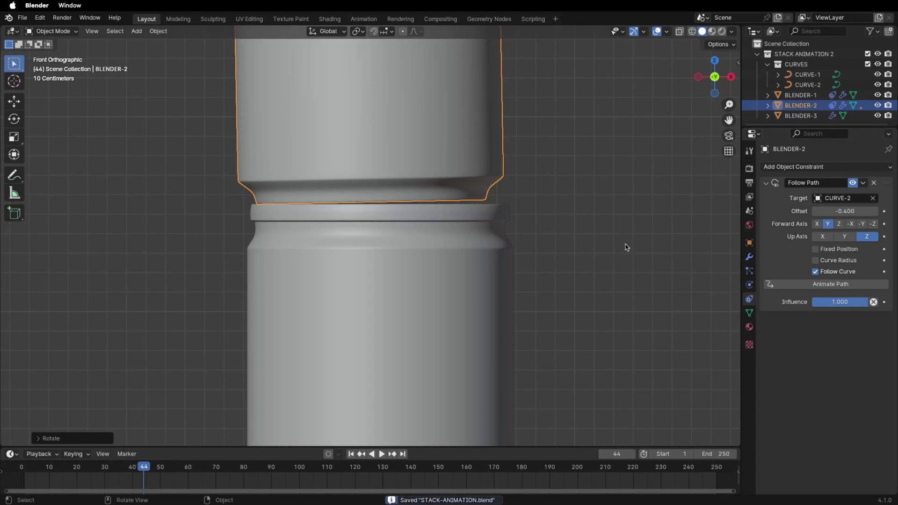
key(g)
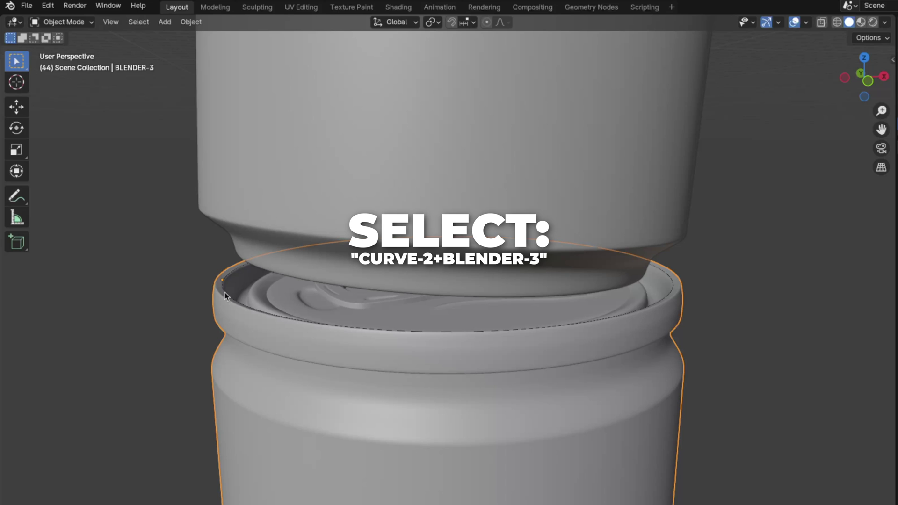
Parent CURVE-2 to BLENDER-3 using the Object parent type.
click(224, 292)
shift+click(321, 357)
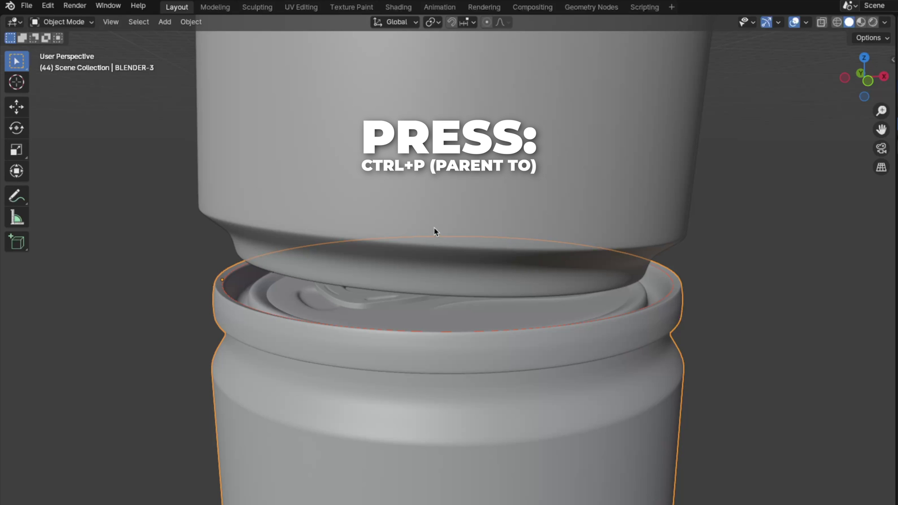
key(ctrl+p)
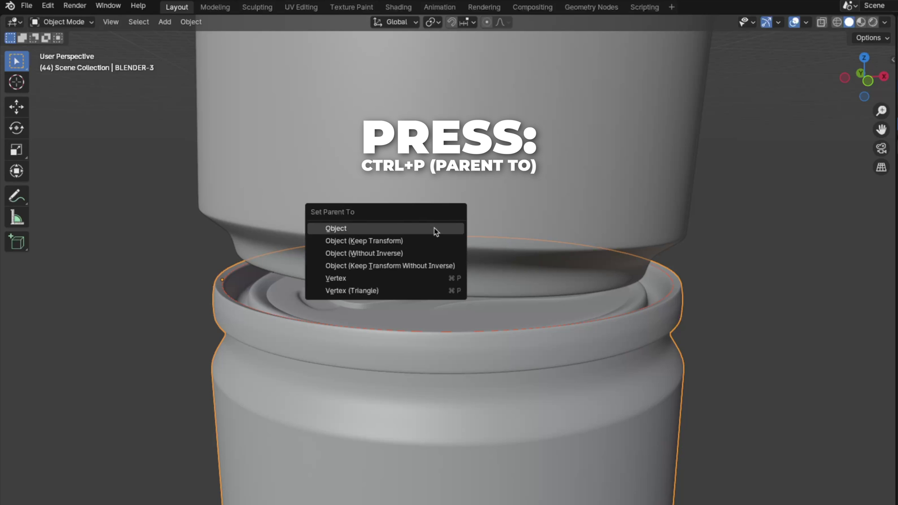
click(391, 229)
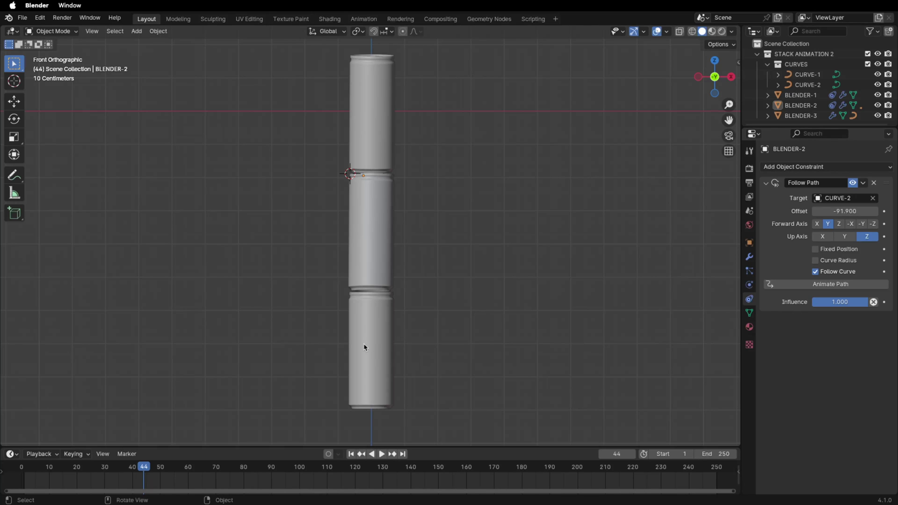
Rotate BLENDER-3 about its Z axis to test how the upper cans follow.
click(365, 348)
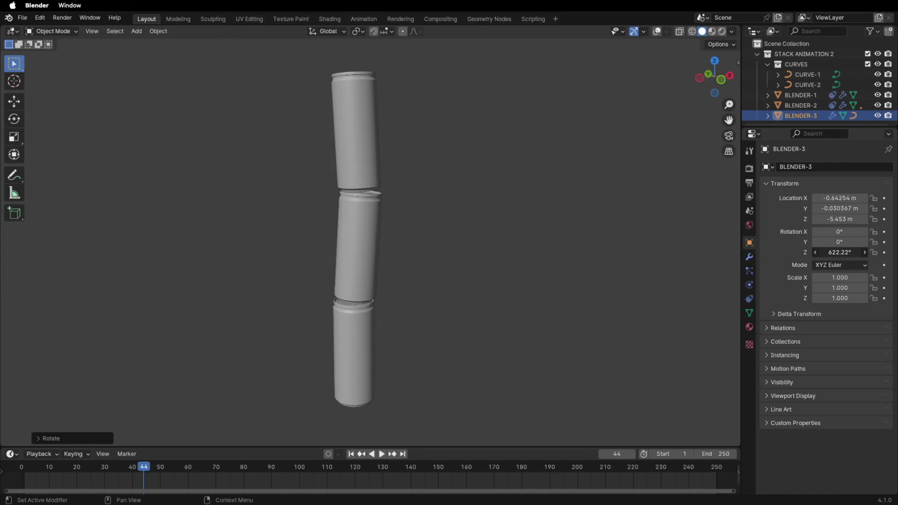
drag(840, 252, 814, 252)
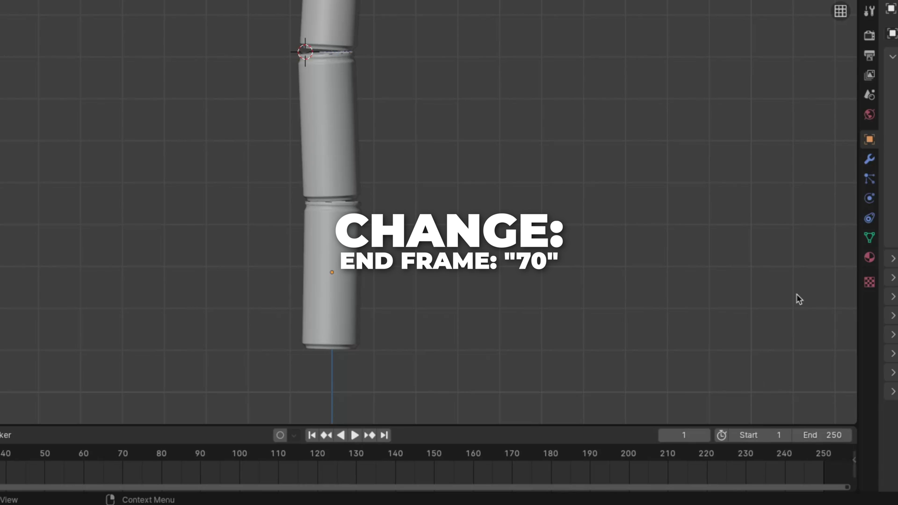
Set the end frame to 70 and insert a single keyframe on BLENDER-3's Z rotation at frame 1.
double_click(823, 435)
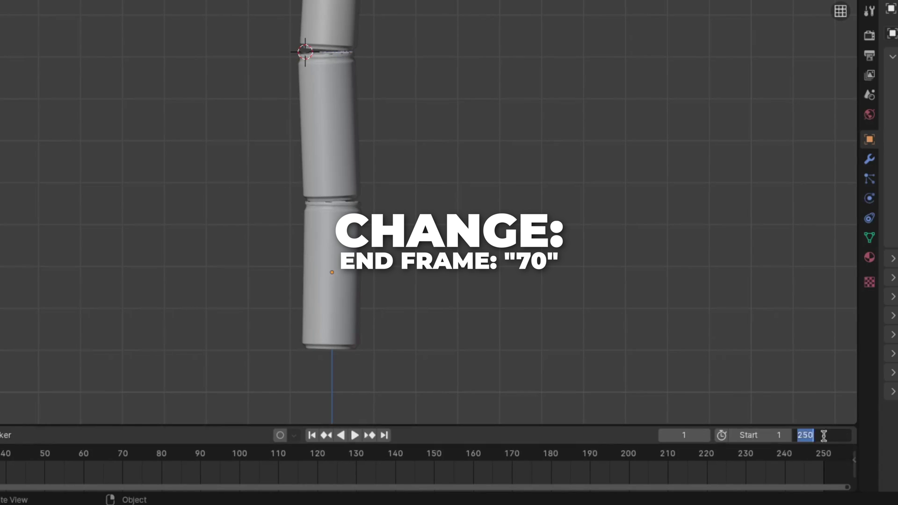
key(Return)
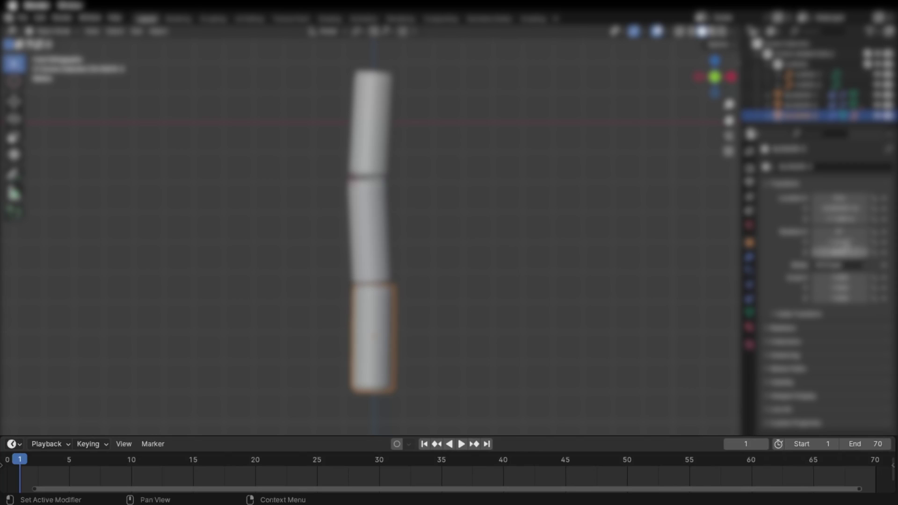
right_click(507, 120)
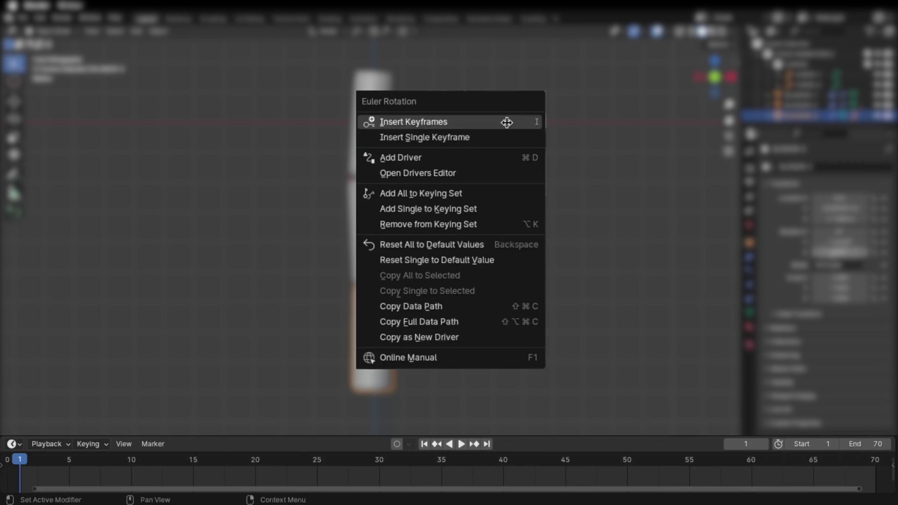
click(462, 137)
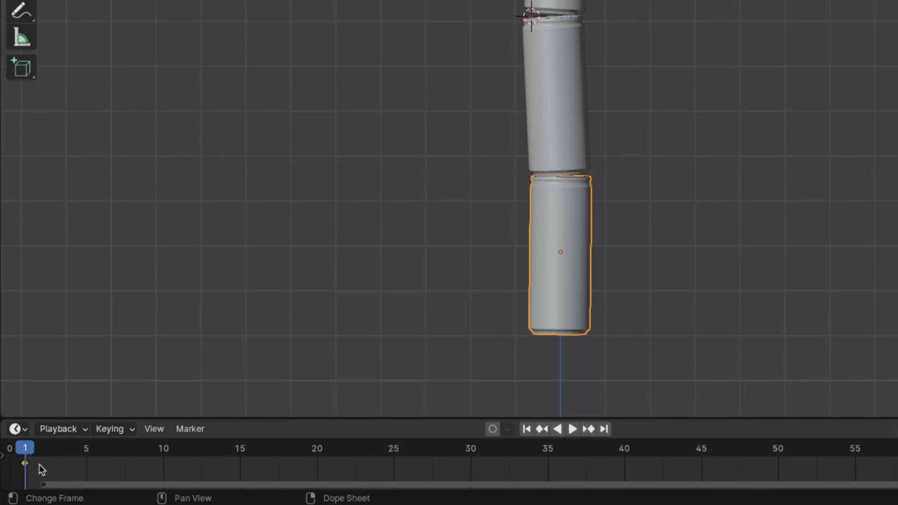
At frame 70, keyframe BLENDER-3's Z rotation with 180° added, and play back the animation.
click(688, 435)
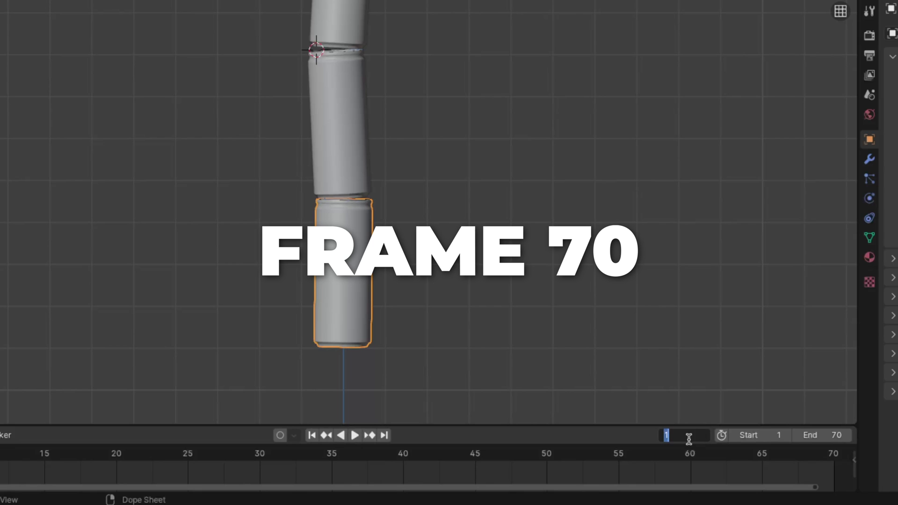
key(Return)
click(842, 253)
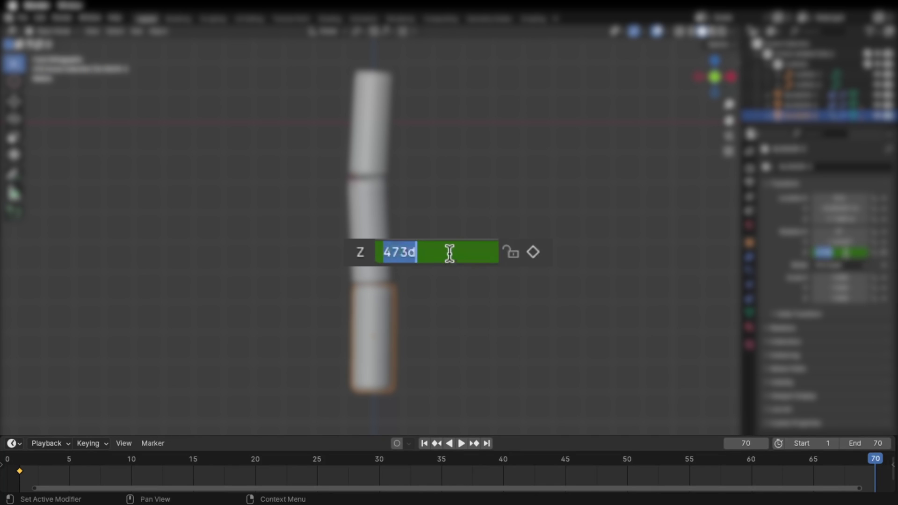
text(+180)
key(Return)
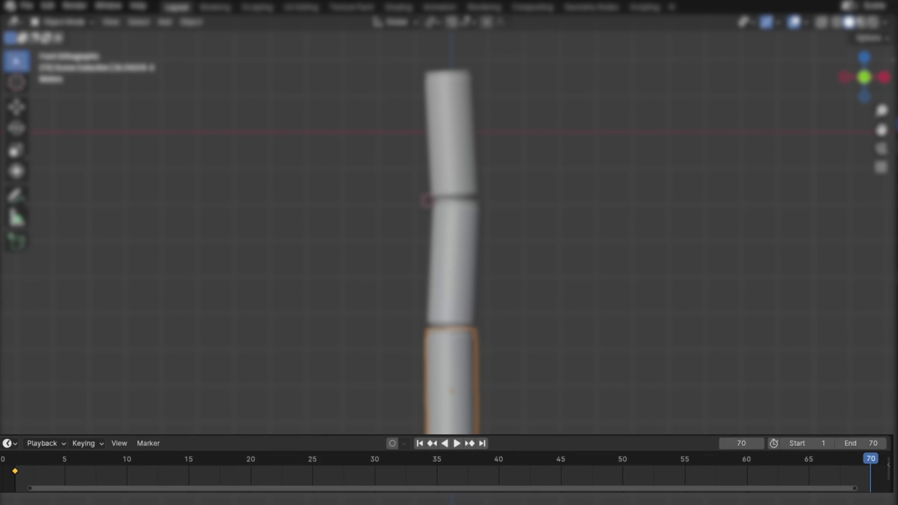
right_click(502, 141)
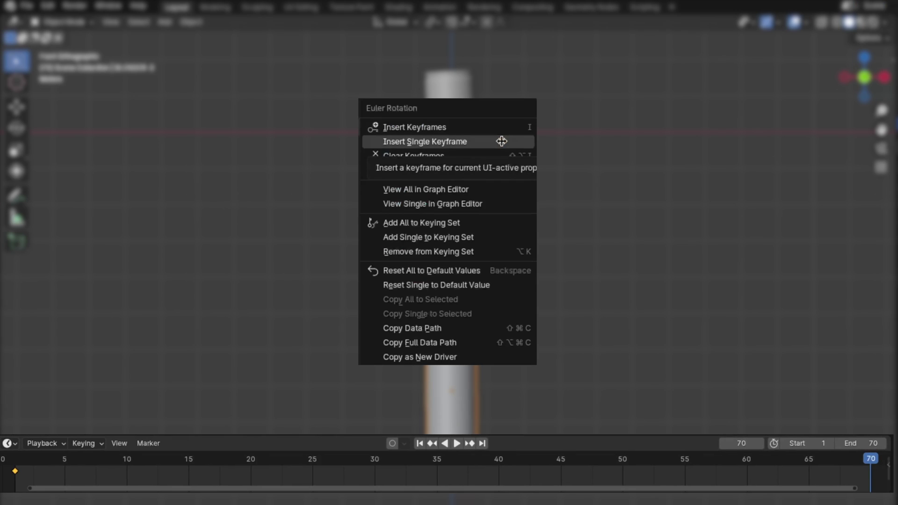
click(502, 141)
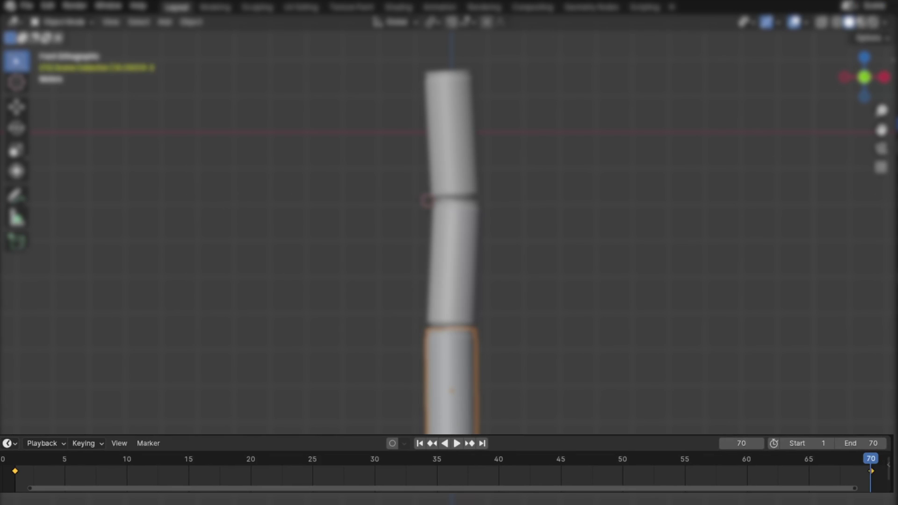
key(space)
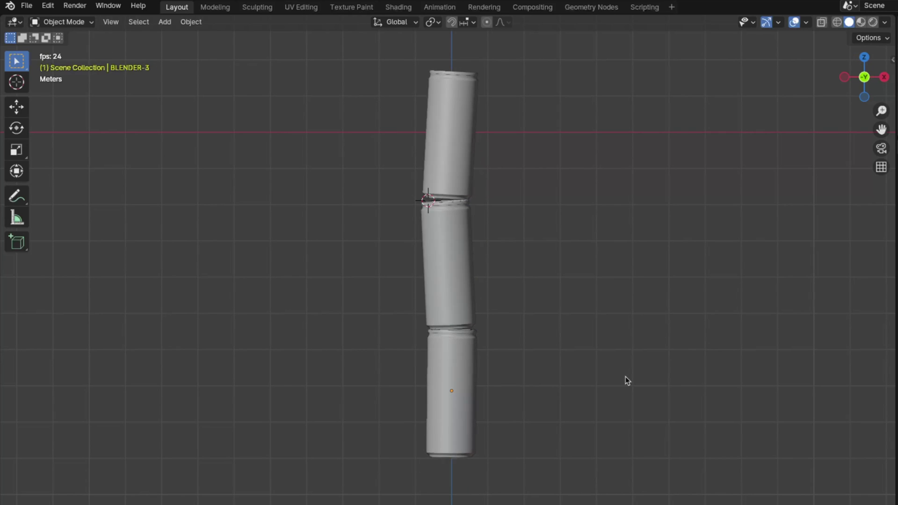
key(Escape)
Keyframe the Follow Path Offset of BLENDER-2, the middle can, at frame 1.
click(436, 274)
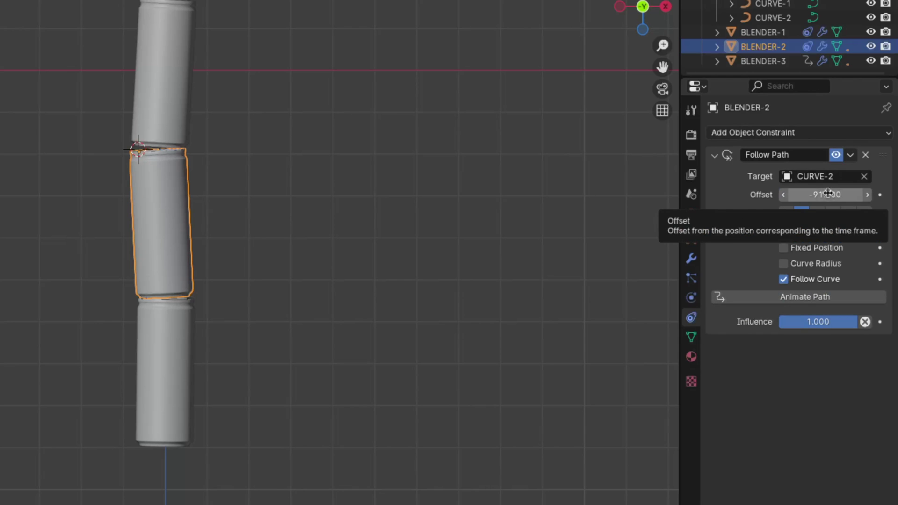
key(i)
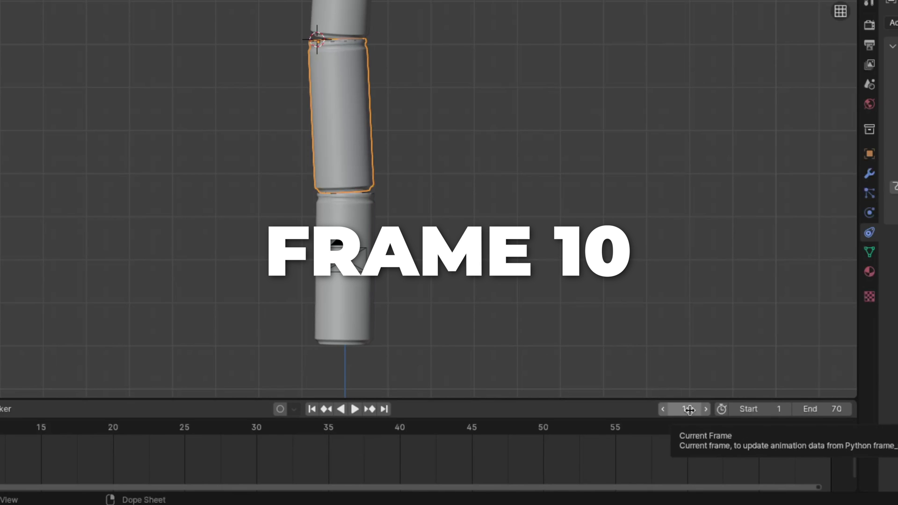
At frame 10, keyframe BLENDER-2's Follow Path Offset at -105.2 and its render visibility.
click(685, 410)
key(Return)
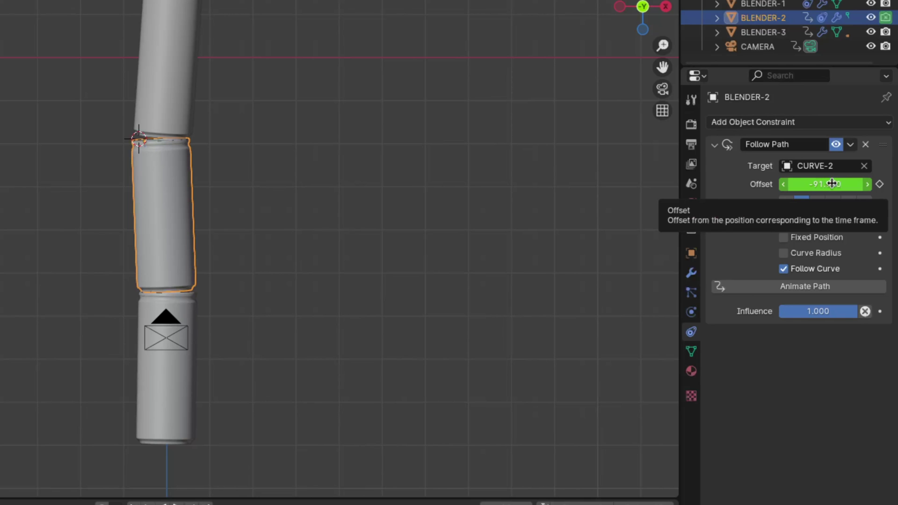
drag(832, 184, 819, 184)
drag(826, 184, 833, 184)
key(i)
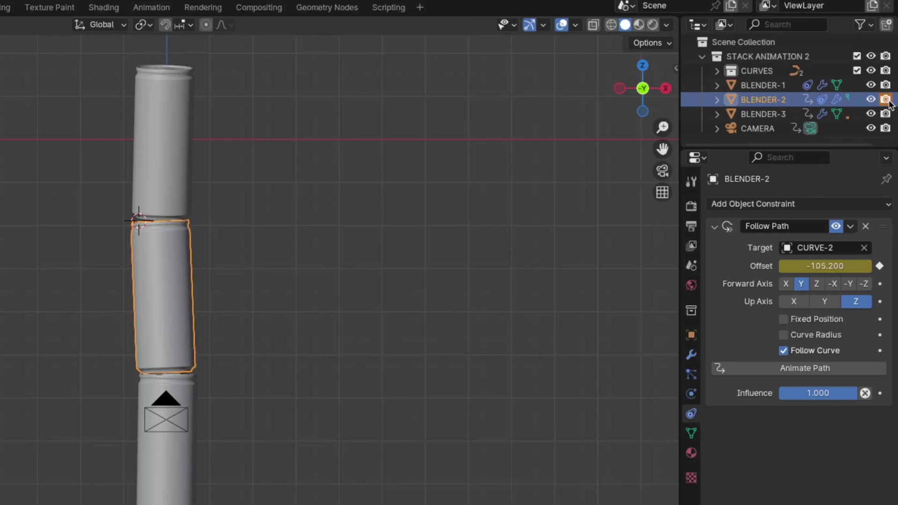
key(i)
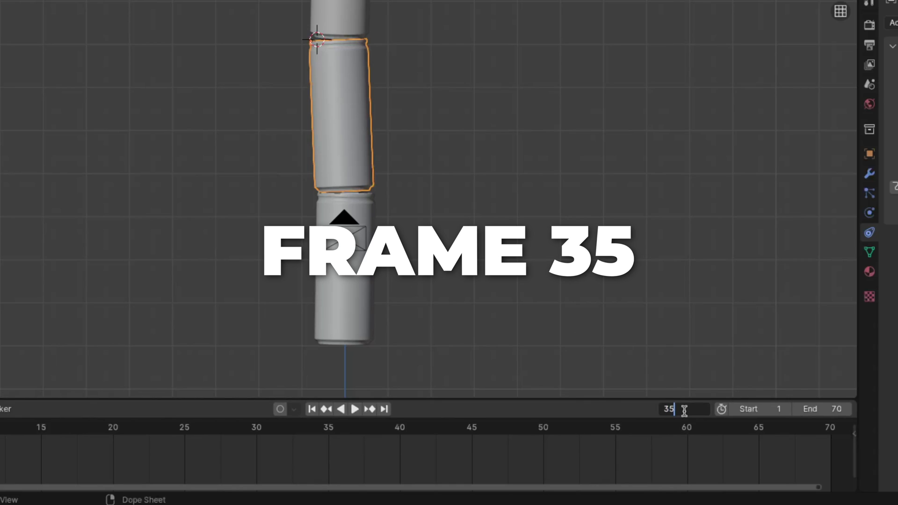
At frame 35, keyframe BLENDER-2's Follow Path Offset at -121.8.
key(Return)
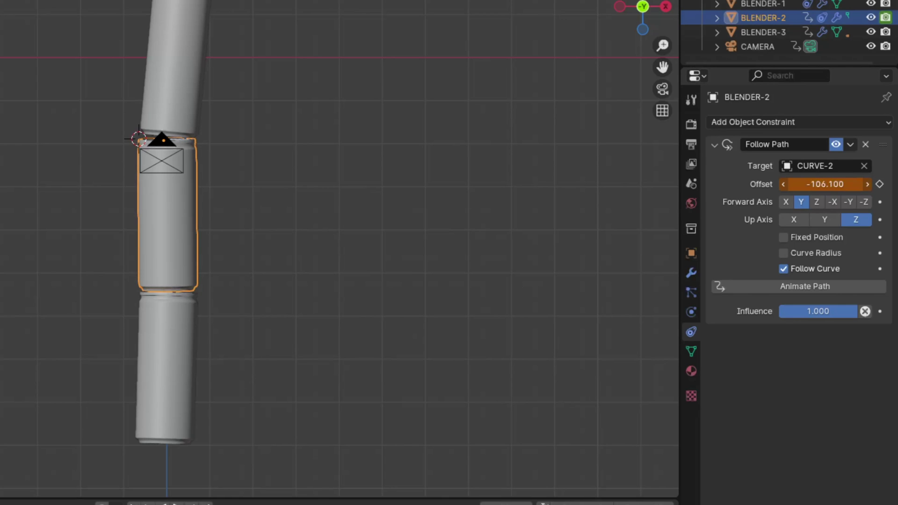
mouse_move(825, 184)
mouse_down()
mouse_move(815, 184)
mouse_move(825, 184)
mouse_up()
key(i)
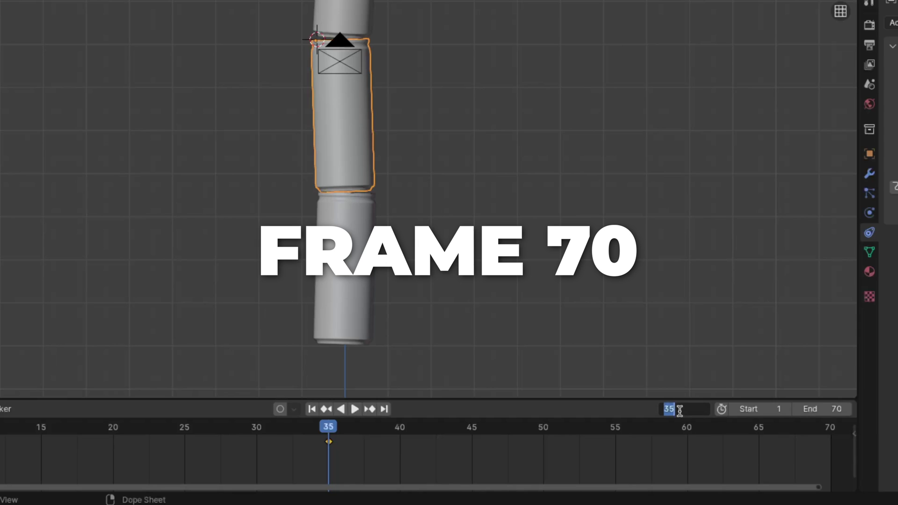
At frame 70, keyframe BLENDER-2's Follow Path Offset at about -151, and play back the animation.
key(Return)
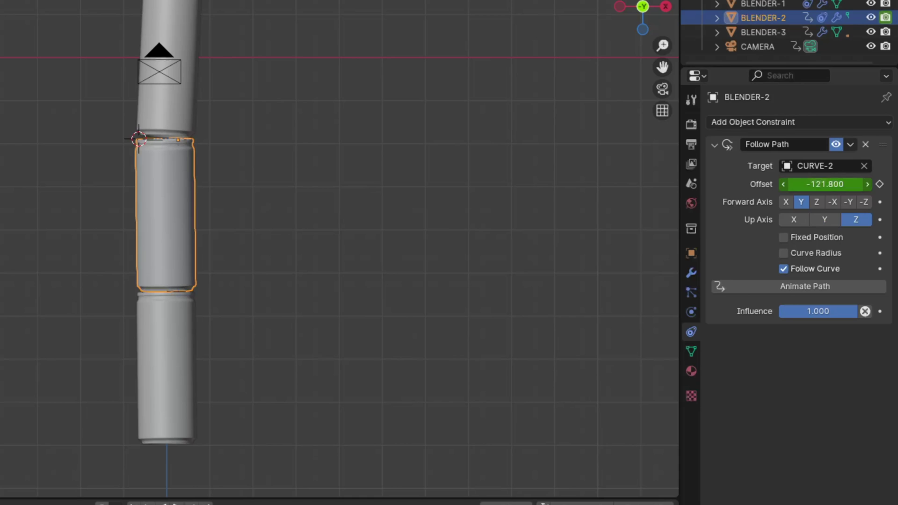
mouse_move(825, 184)
mouse_down()
mouse_move(814, 184)
mouse_move(827, 187)
mouse_up()
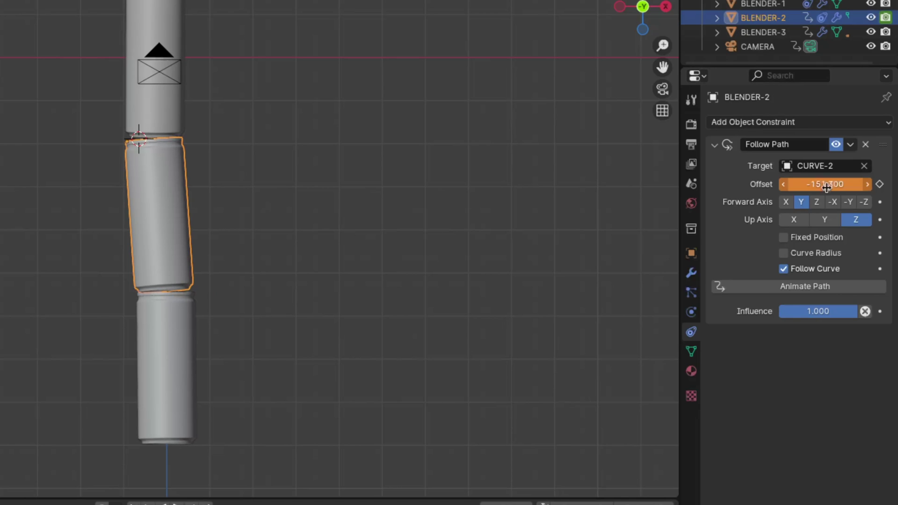
key(i)
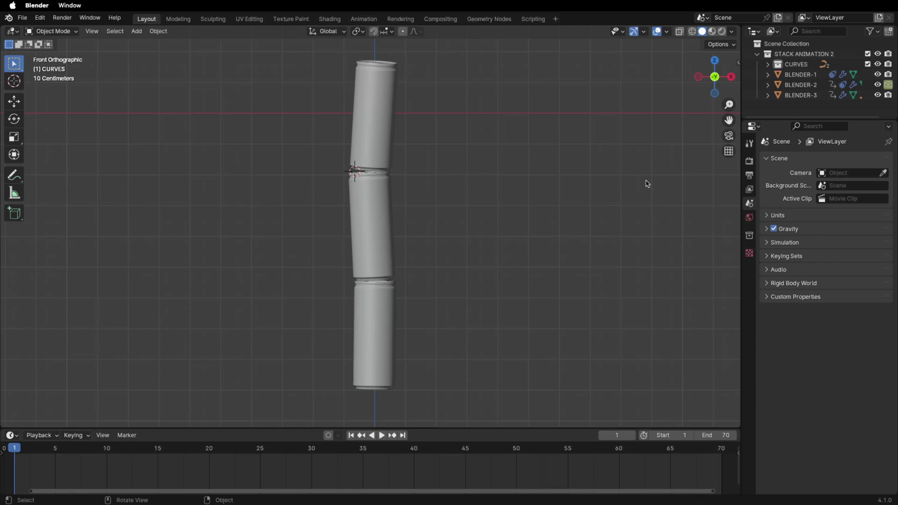
key(space)
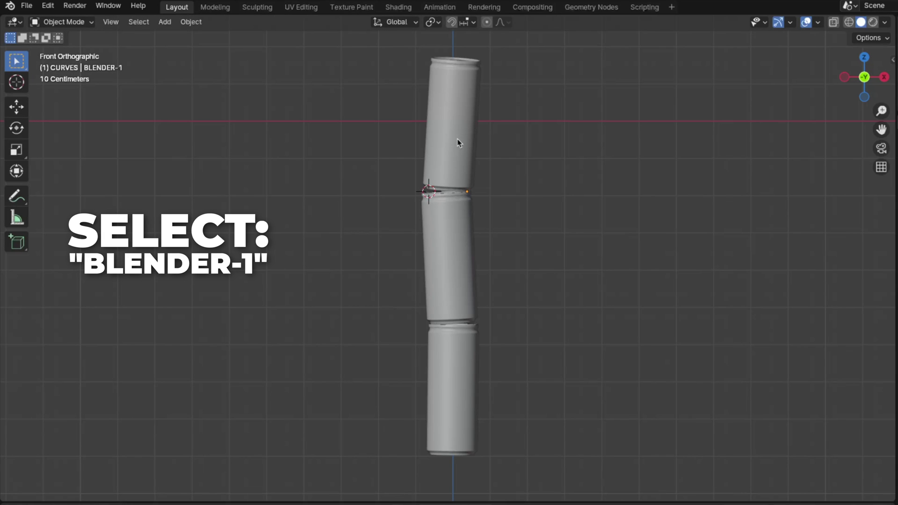
Keyframe the Follow Path Offset of BLENDER-1, the uppermost can, at frame 1.
click(458, 143)
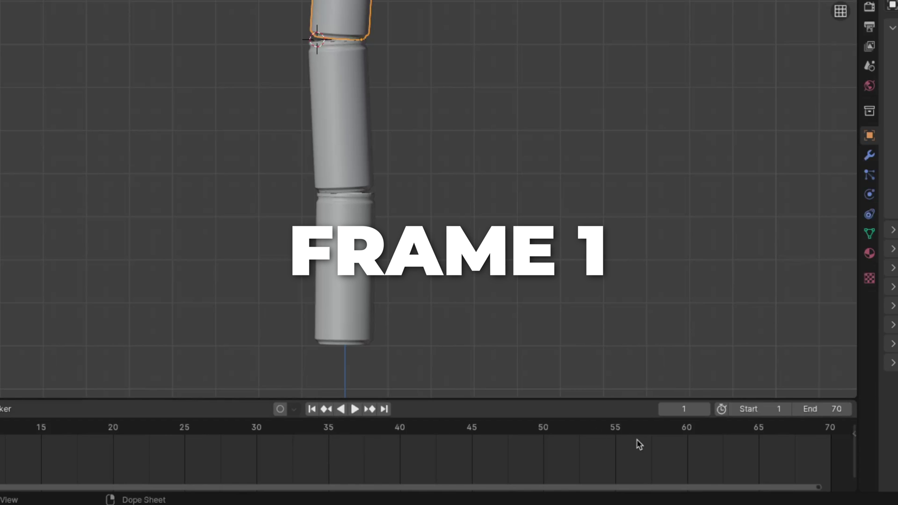
click(870, 218)
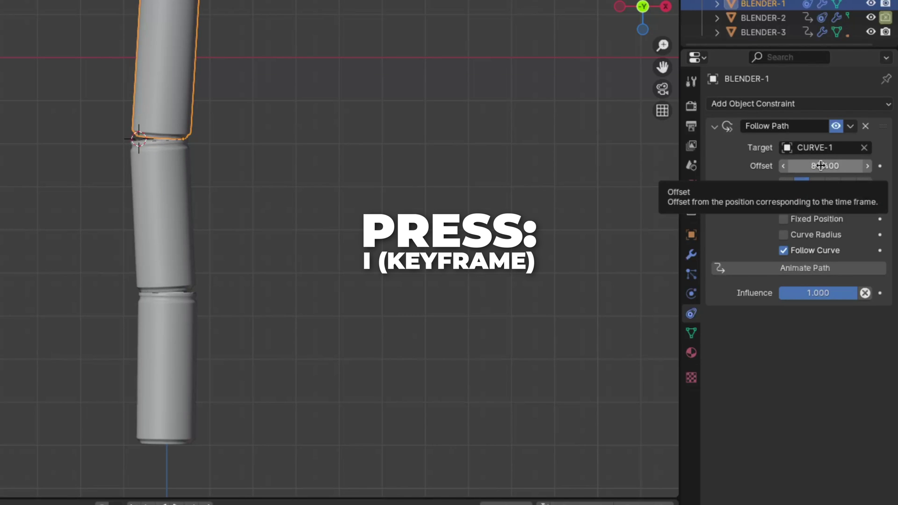
key(i)
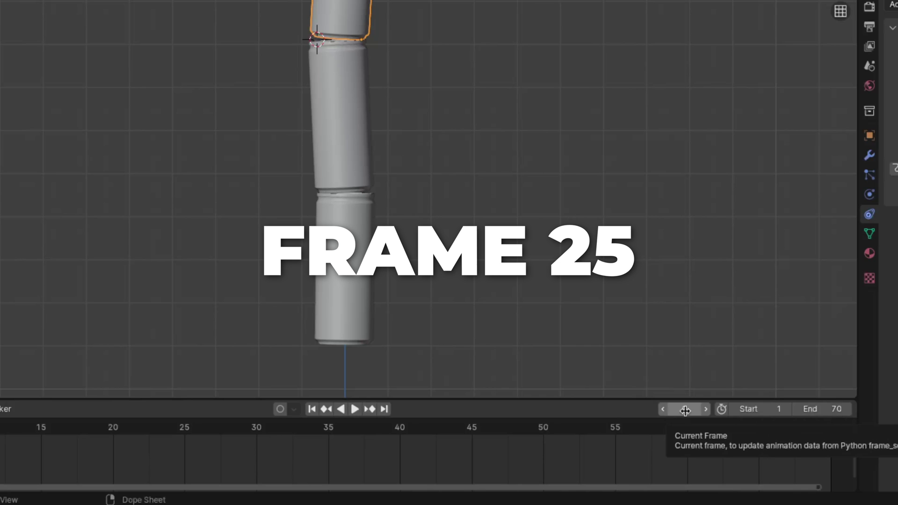
Keyframe BLENDER-1's render visibility at frames 25 and 40.
double_click(686, 409)
text(25)
key(Return)
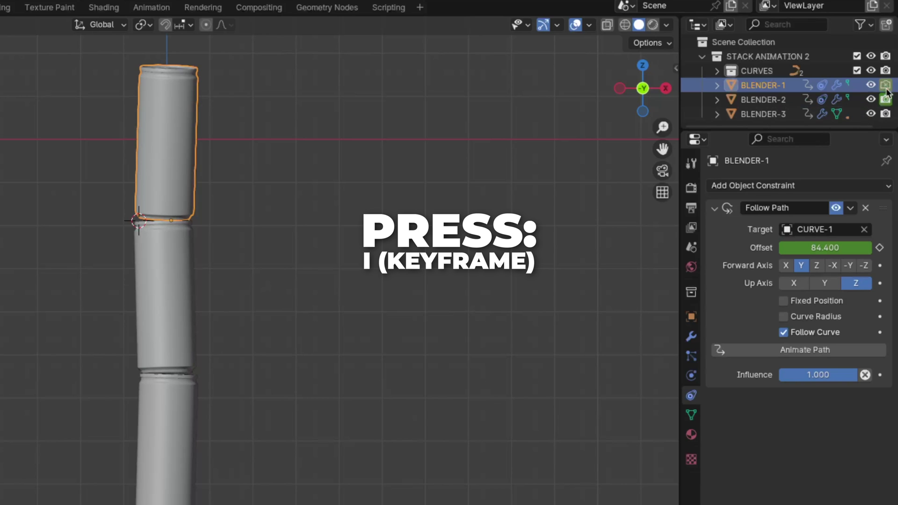
double_click(686, 409)
text(4)
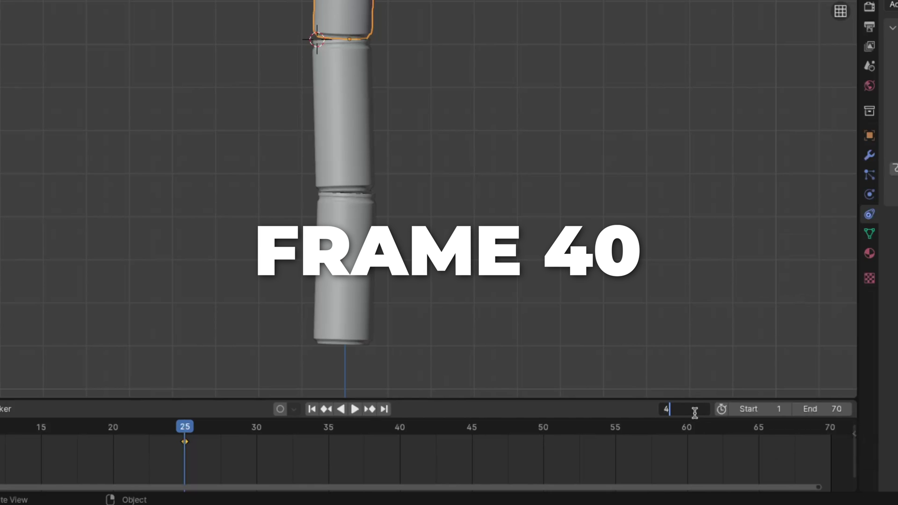
text(0)
key(Return)
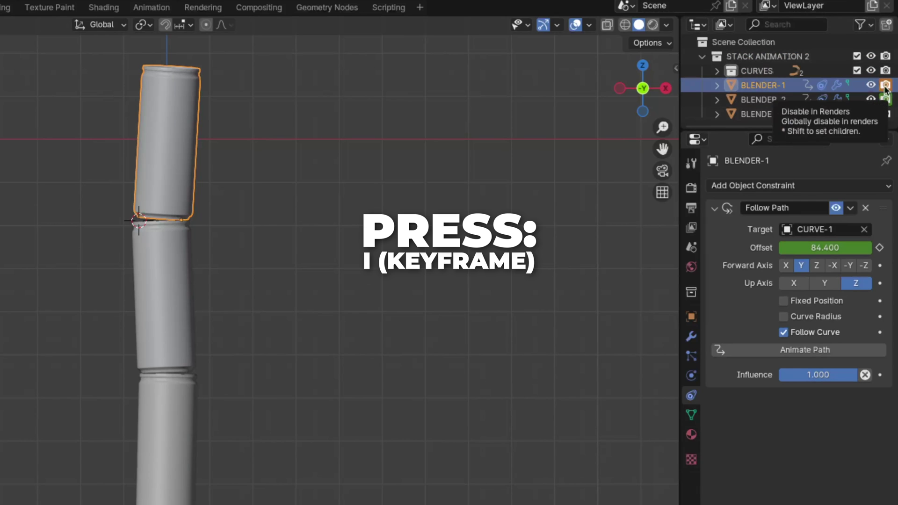
key(i)
At frame 60, keyframe BLENDER-1's Follow Path Offset at about 1.1, and play back the animation.
double_click(686, 408)
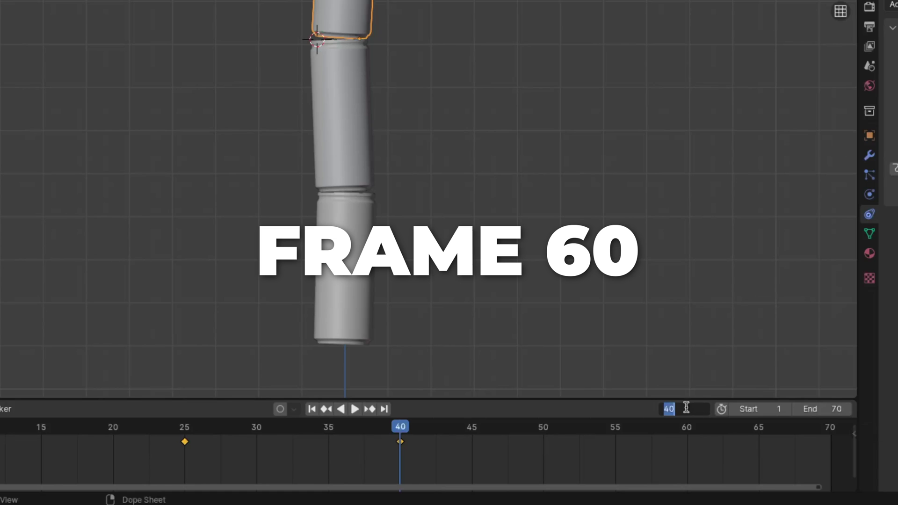
key(Return)
mouse_move(773, 166)
mouse_down()
mouse_move(800, 166)
mouse_move(767, 166)
mouse_move(776, 166)
mouse_up()
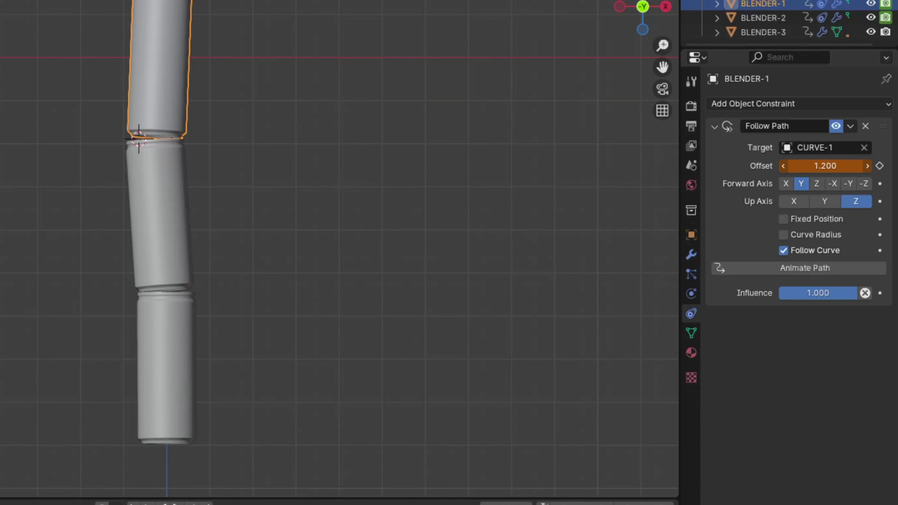
key(i)
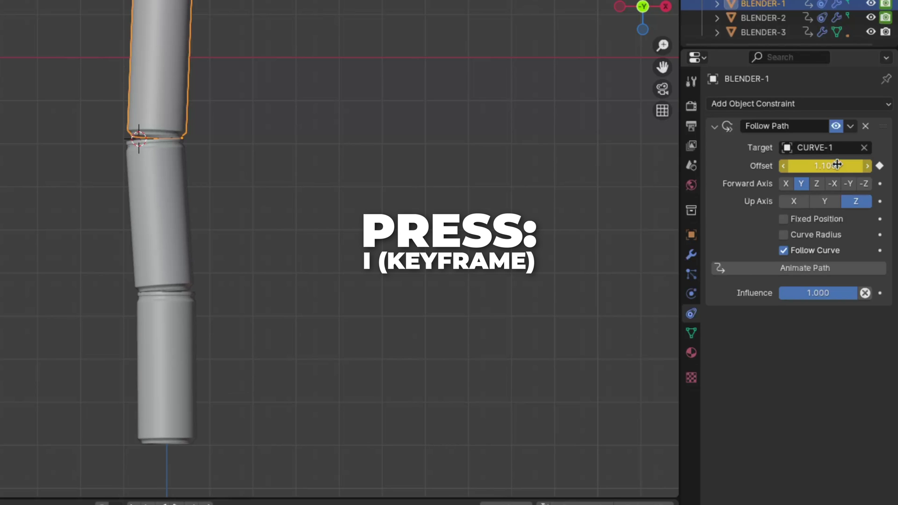
key(space)
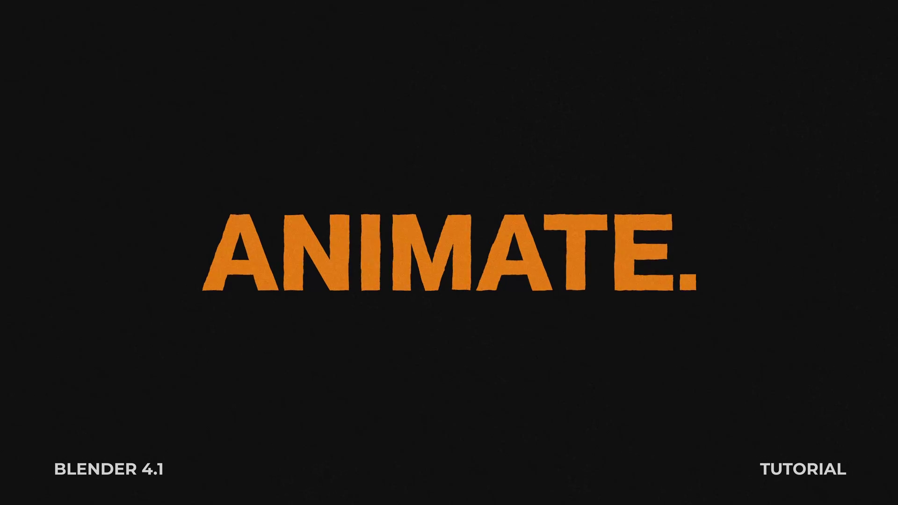
Add a camera to the scene and set its focal length to 80 mm.
key(shift+a)
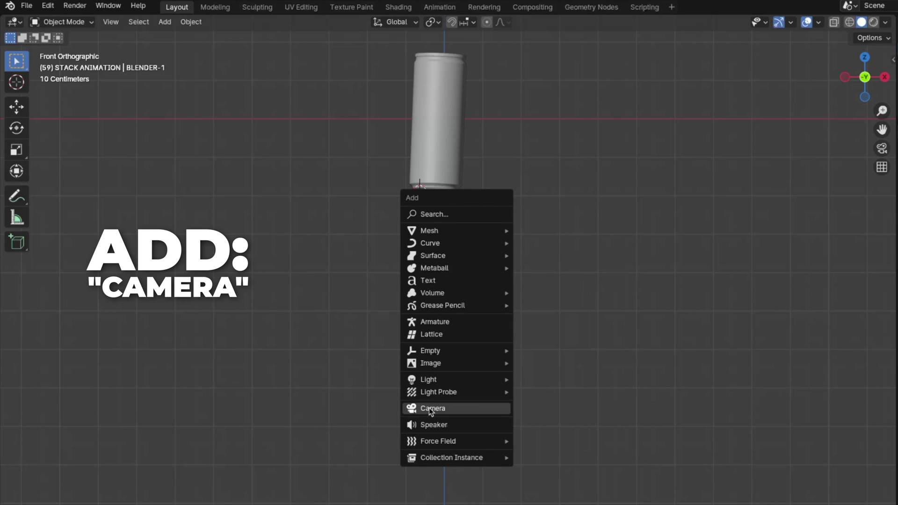
click(431, 410)
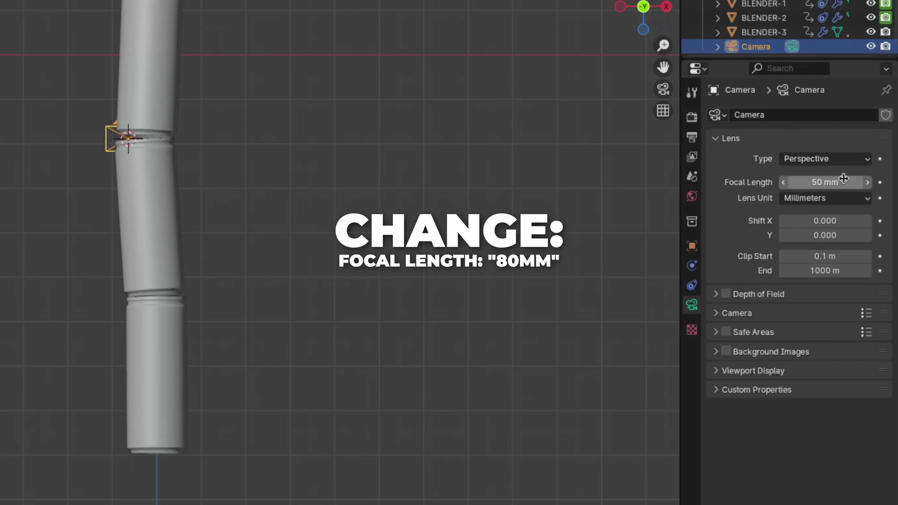
click(835, 182)
text(80)
key(Return)
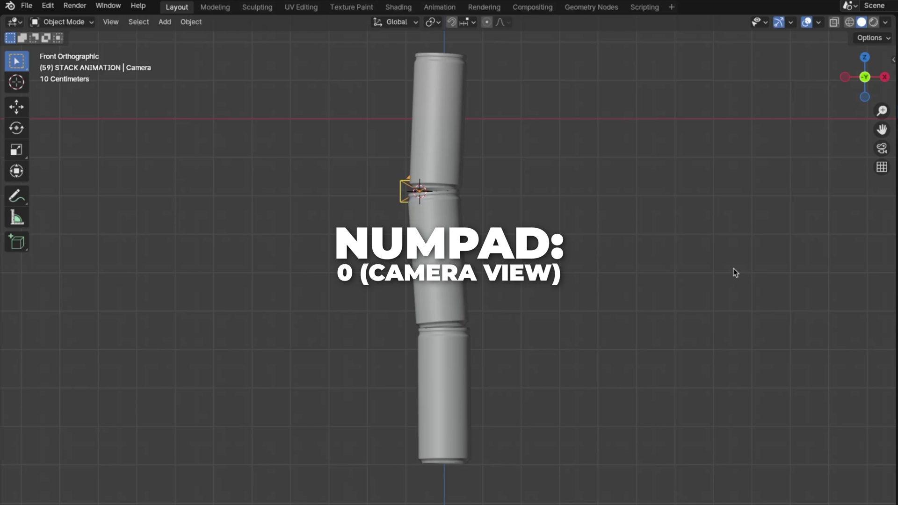
Look through the new camera and set its location to X 0 m and Y -25 m.
key(KP_0)
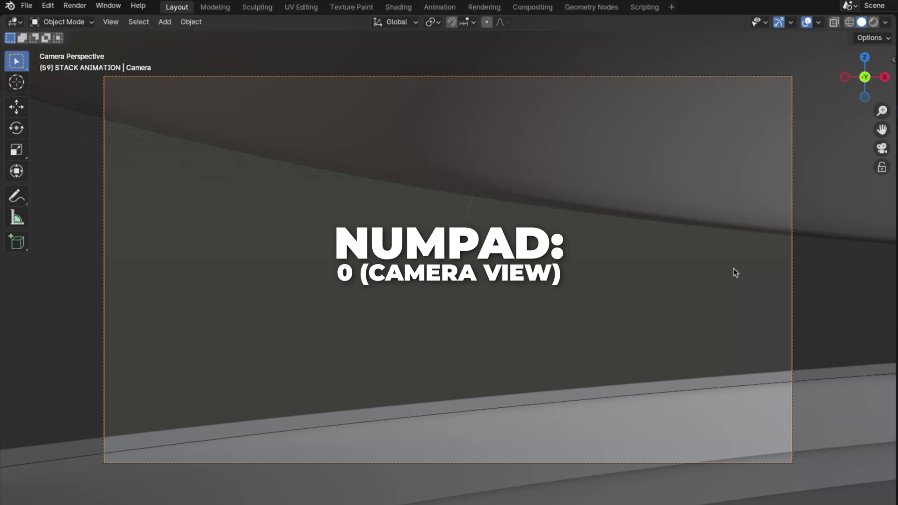
double_click(805, 101)
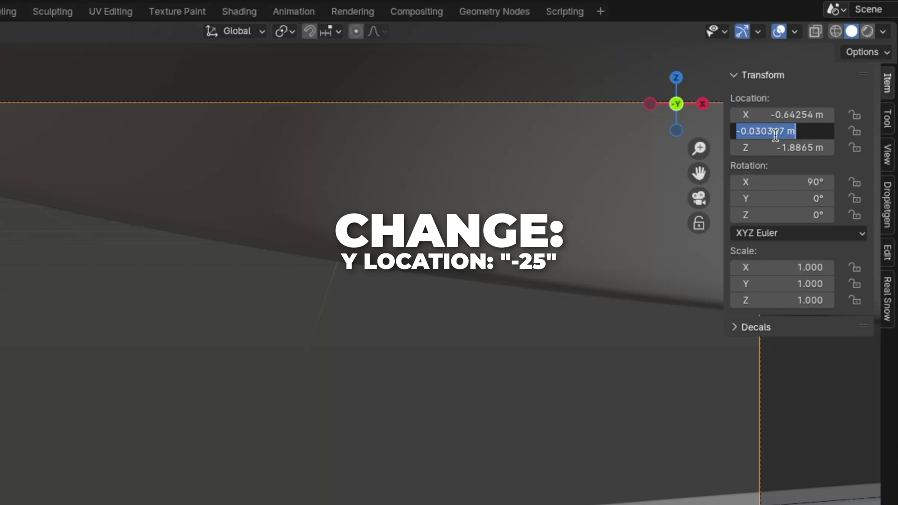
text(-25)
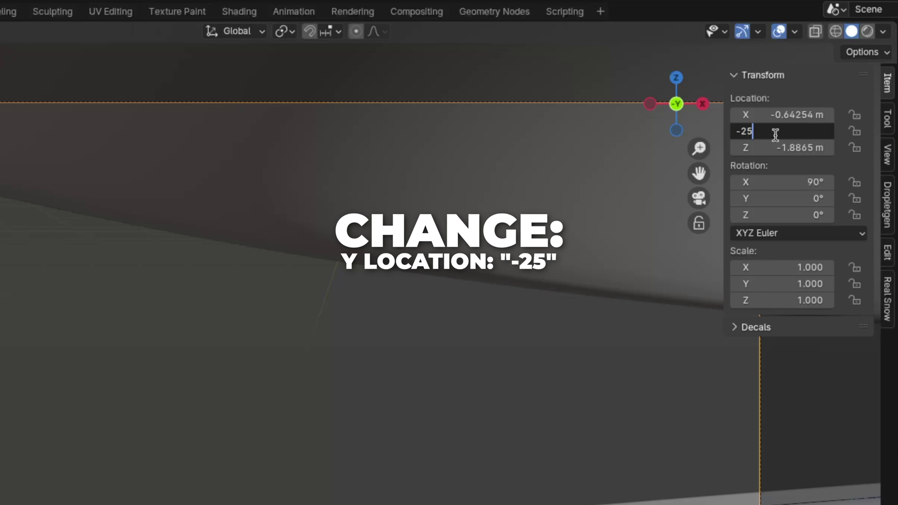
key(Return)
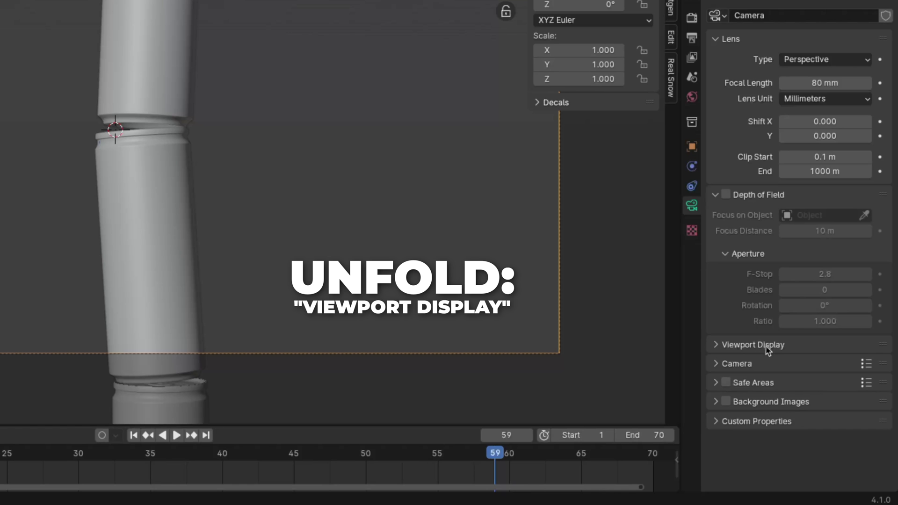
Set the camera's passepartout to 0.8 in its viewport display and enable the Thirds and Center composition guides.
click(743, 344)
scroll(742, 344, down, 3)
click(832, 383)
text(0)
key(Return)
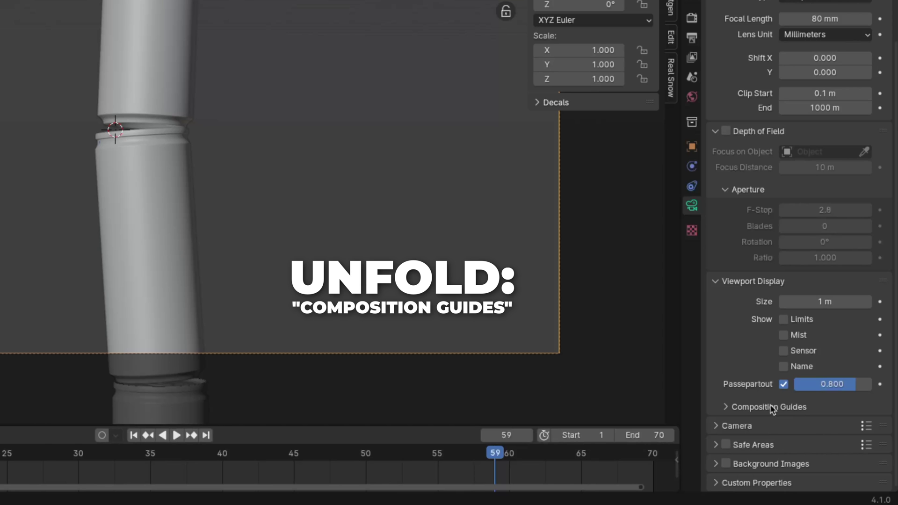
click(772, 408)
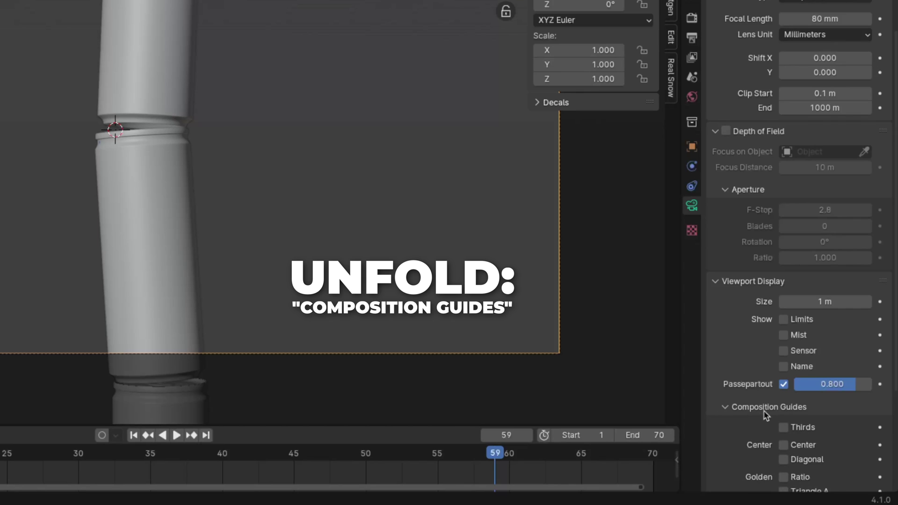
scroll(766, 416, down, 5)
click(784, 291)
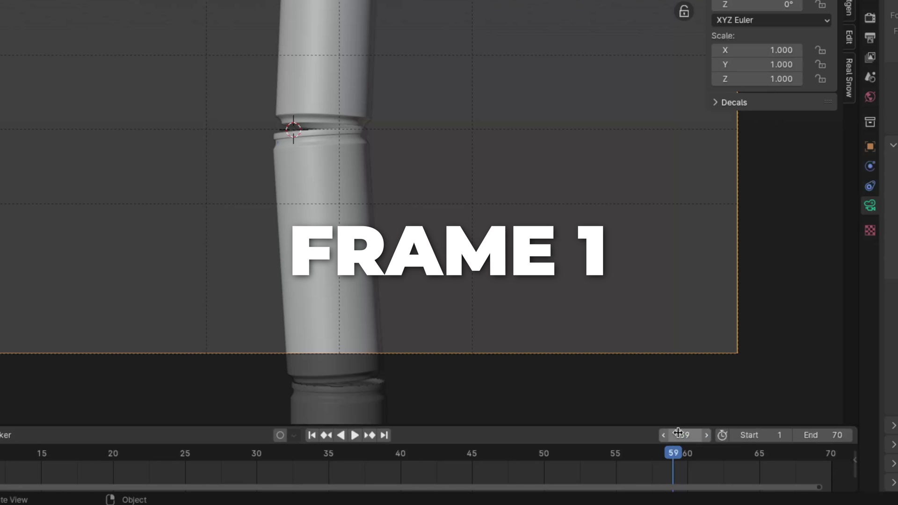
At frame 1, set the camera's Z location to -7 m and insert a single keyframe on that channel.
click(615, 454)
text(1)
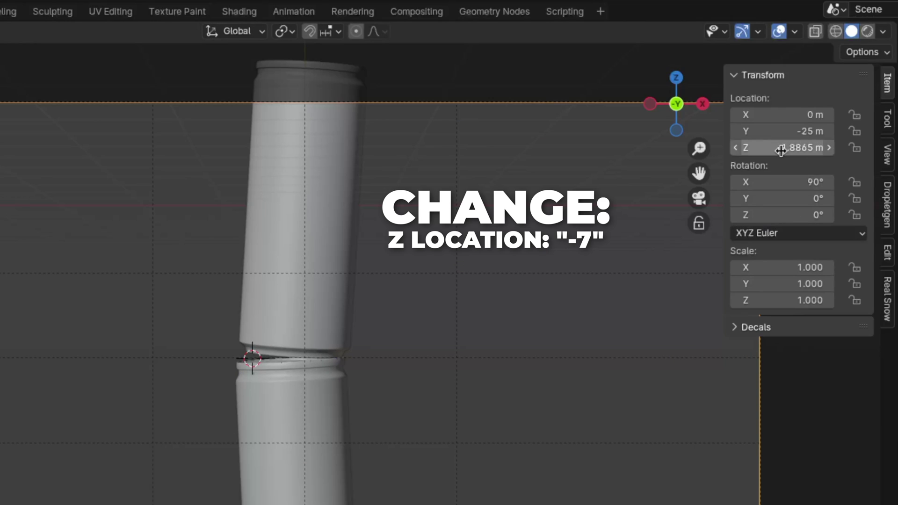
click(780, 149)
text(-7)
key(Return)
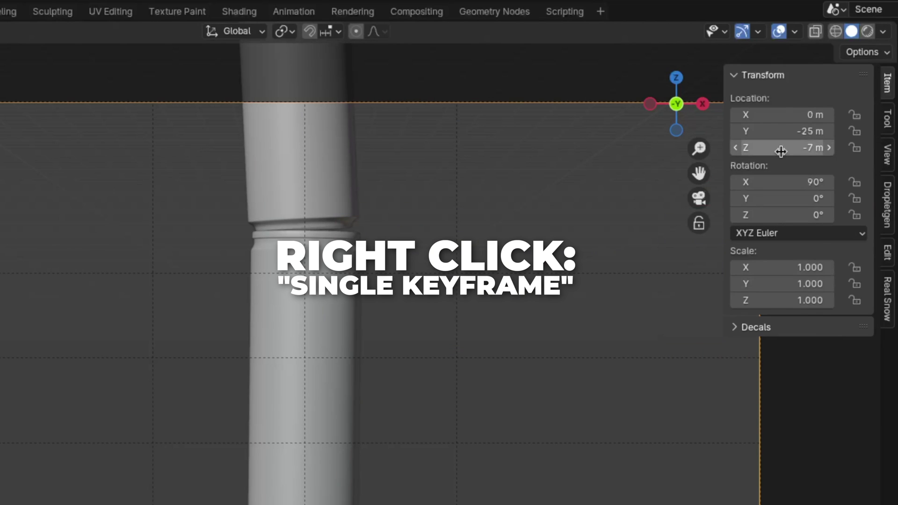
right_click(781, 150)
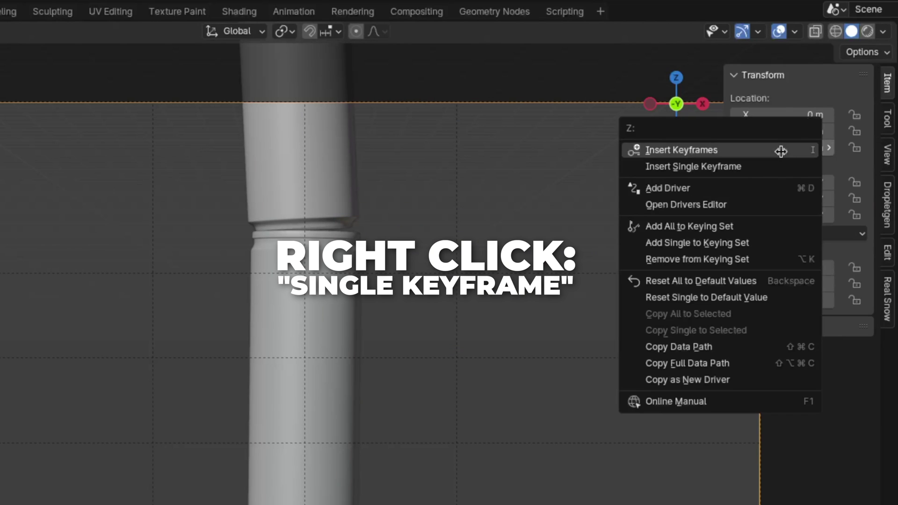
click(734, 167)
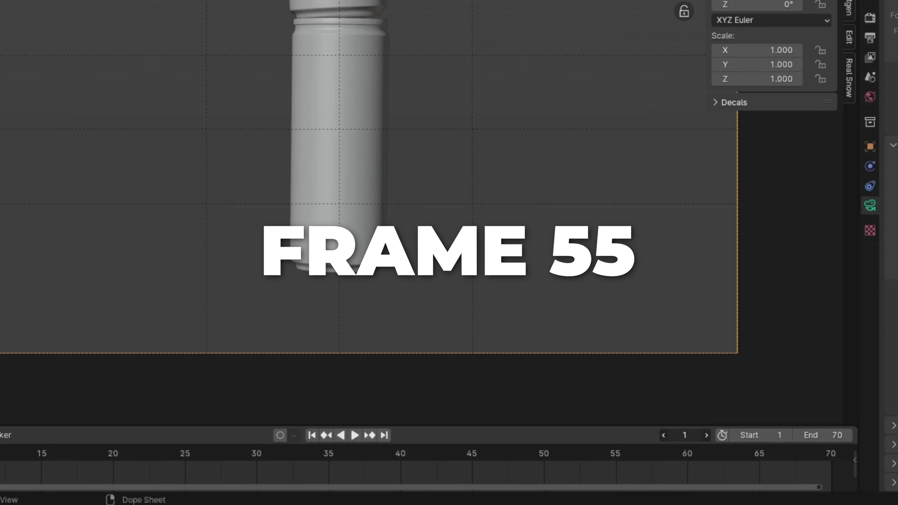
At frame 55, keyframe the camera's Z location at -0.33 m, and play back the camera move.
click(680, 435)
text(55)
key(Return)
click(779, 148)
text(-)
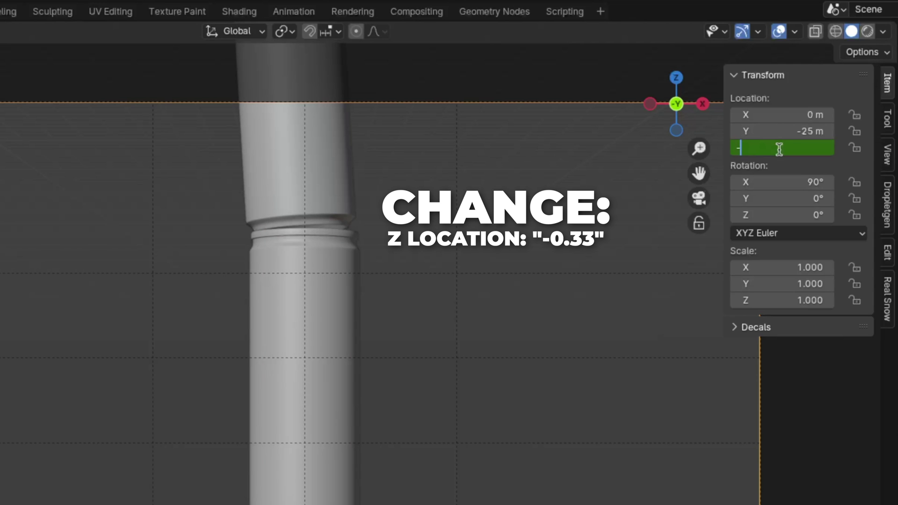
text(0.33)
key(Return)
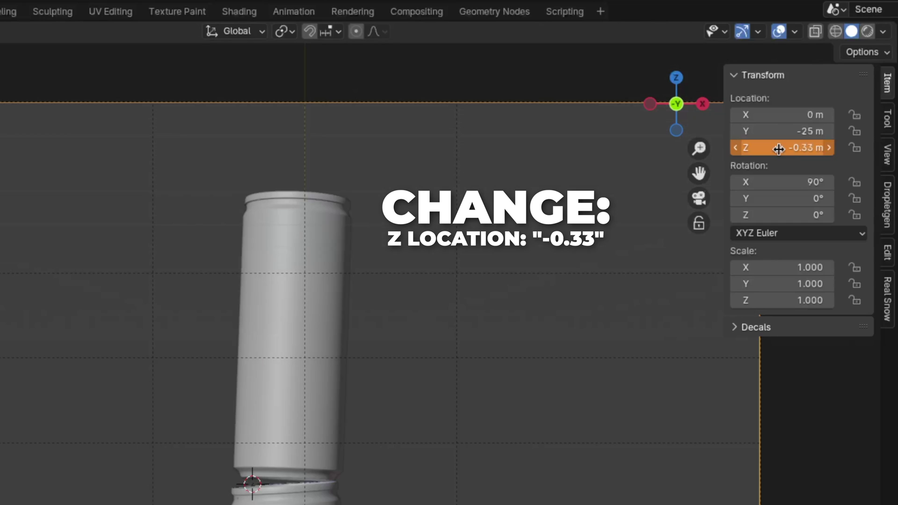
right_click(779, 149)
click(779, 149)
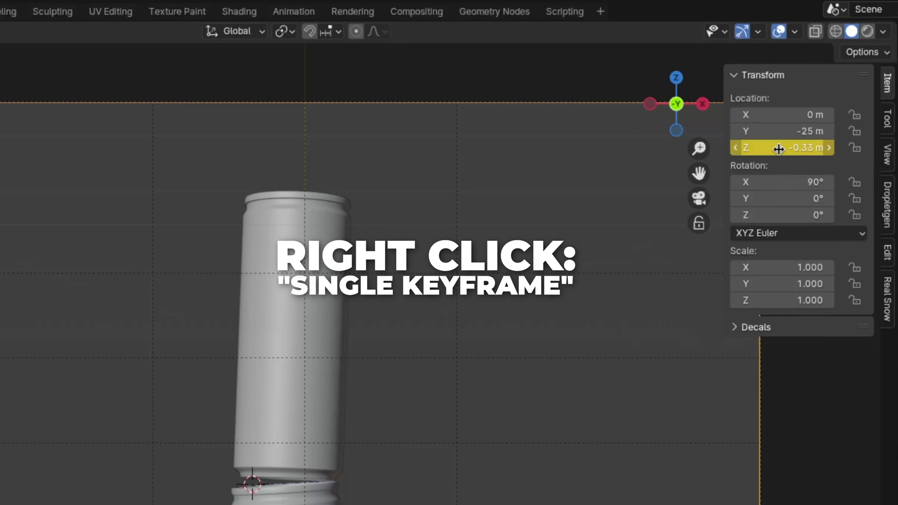
key(space)
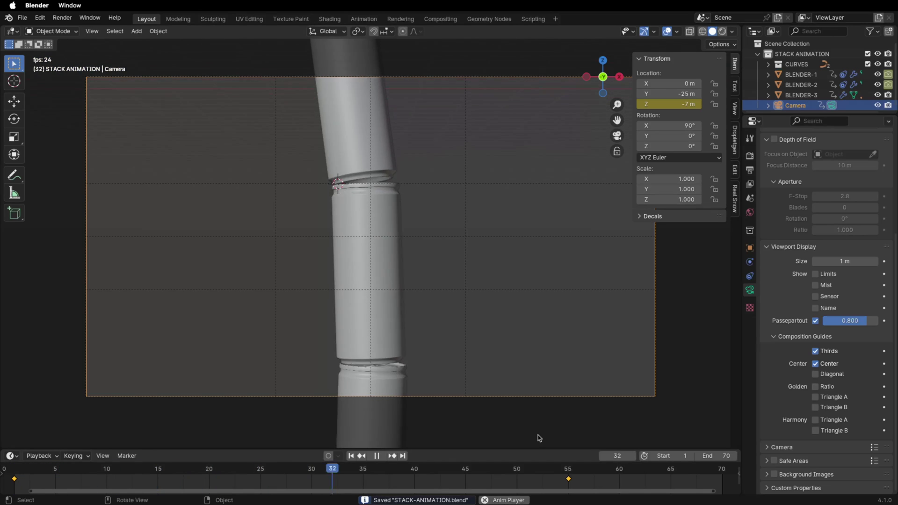
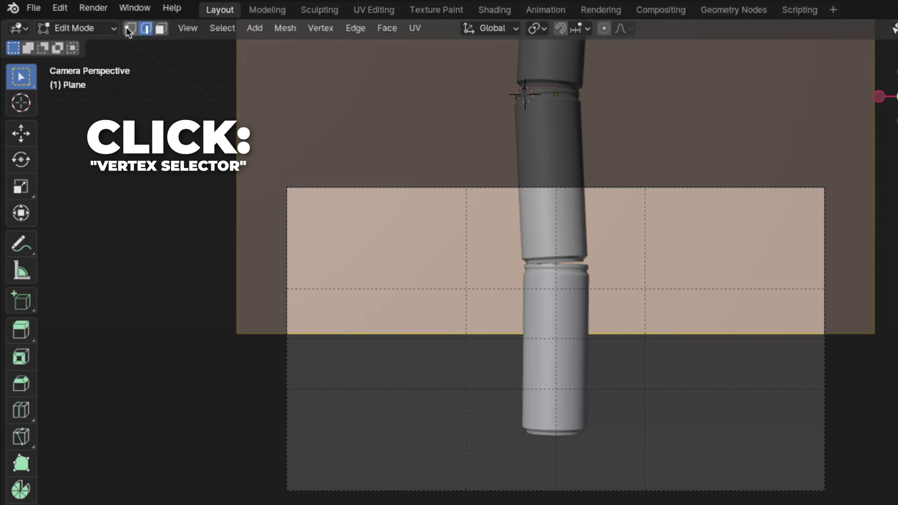
Extrude the backdrop plane's two lower vertices along Y towards the camera to form a floor.
click(130, 29)
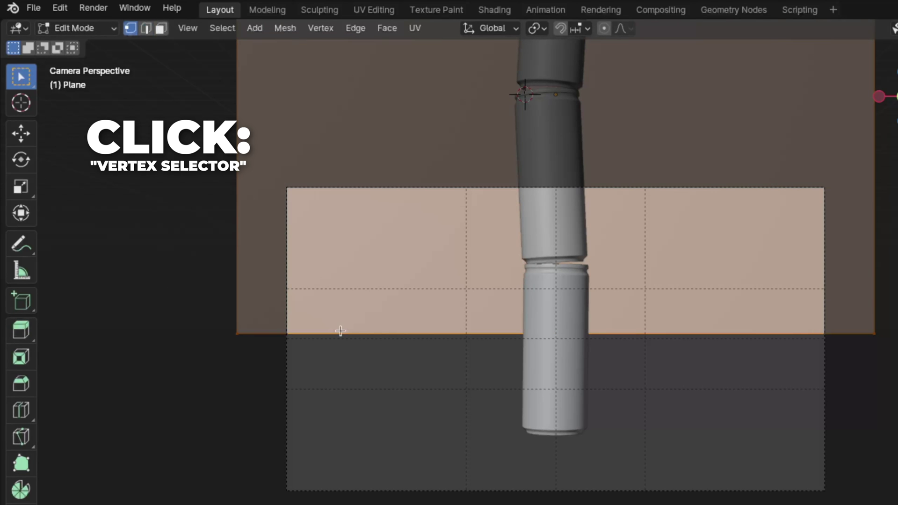
drag(164, 254, 789, 316)
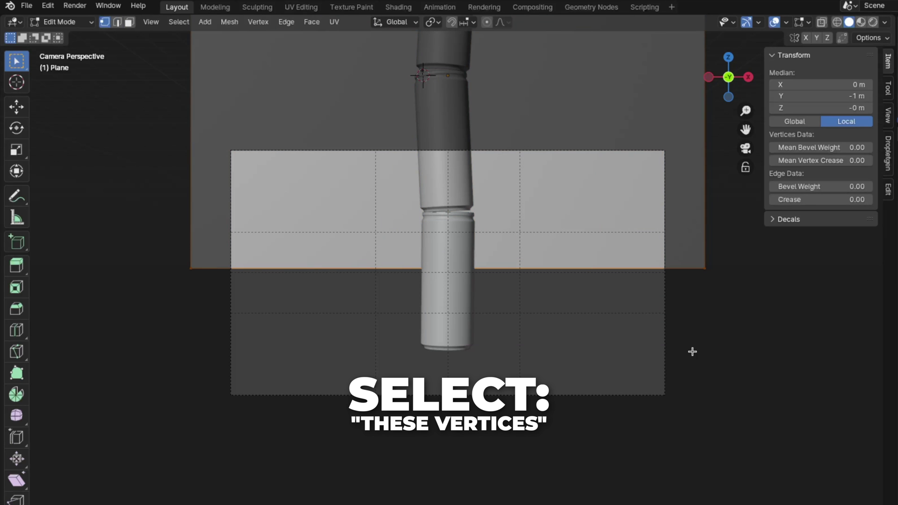
key(e)
key(y)
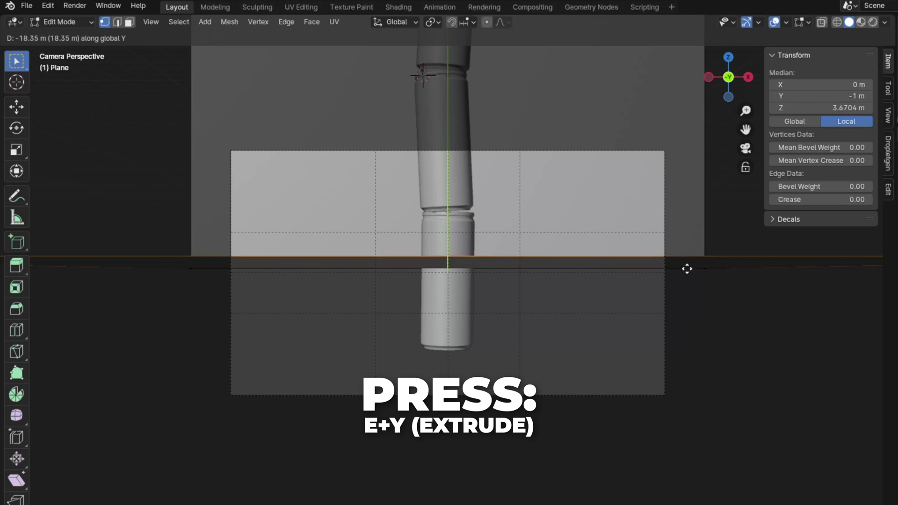
click(686, 259)
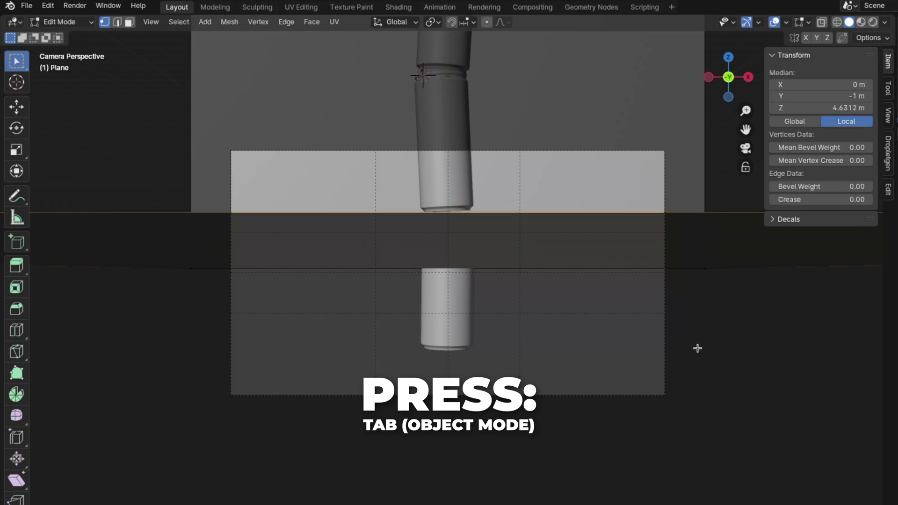
In Object Mode, move the backdrop plane down along Z to about -4.04 m, under the base can.
key(Tab)
key(g)
key(z)
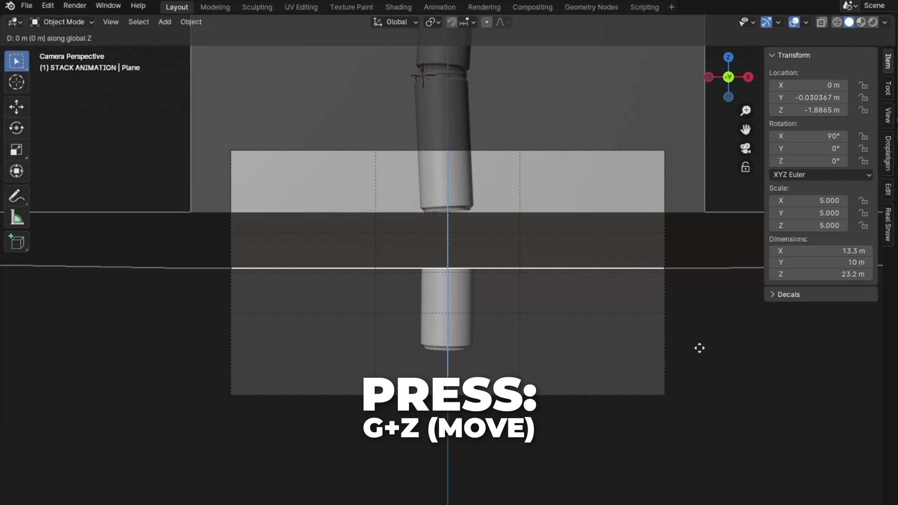
click(705, 431)
Push the backdrop plane behind the cans by setting its Y location to 6 m, and return to the camera view.
key(KP_1)
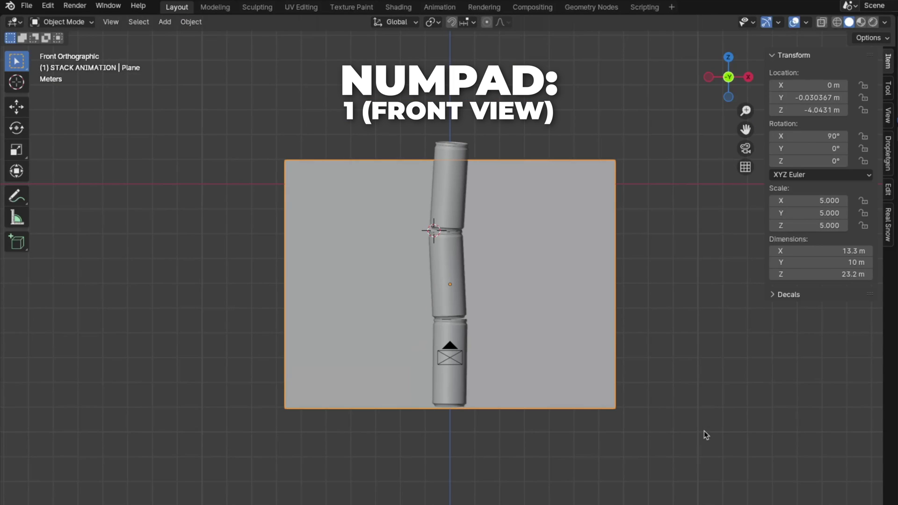
click(805, 98)
text(6)
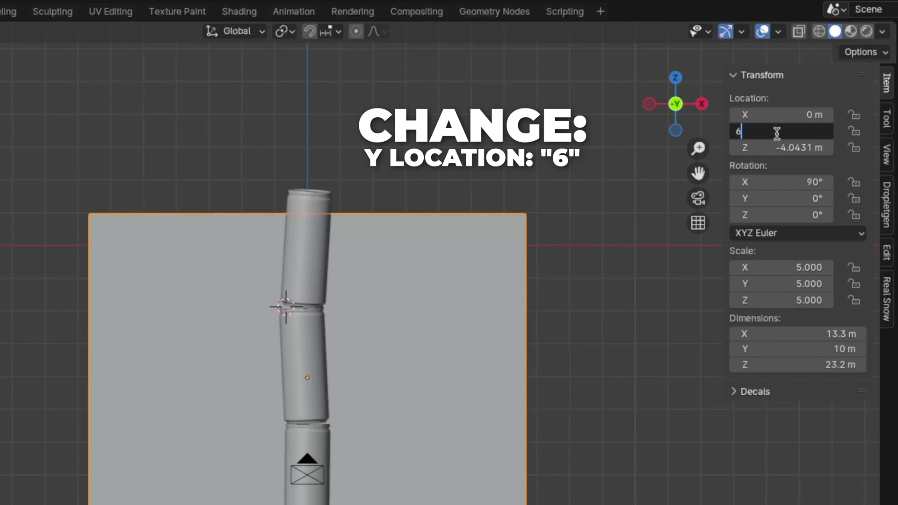
key(Return)
key(KP_0)
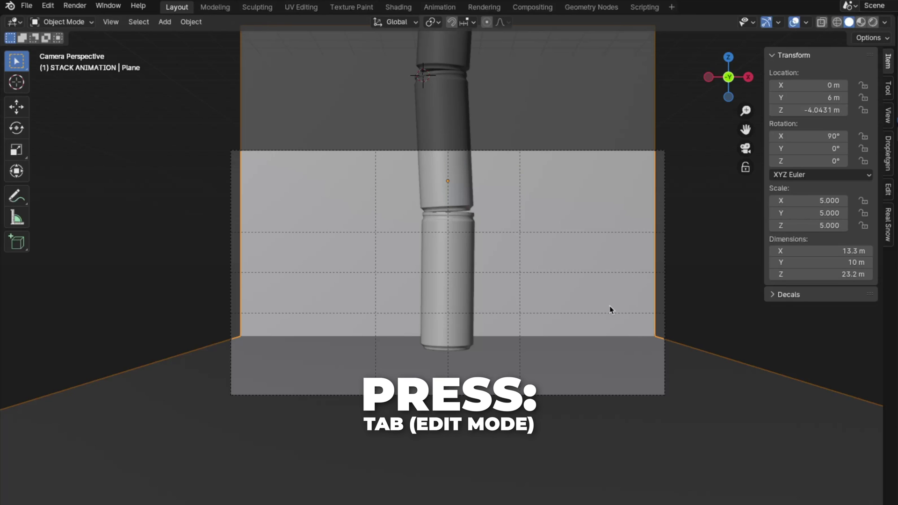
In Edit Mode, scale the whole backdrop mesh along X by about 1.33 so it fills the camera frame's width.
key(Tab)
key(a)
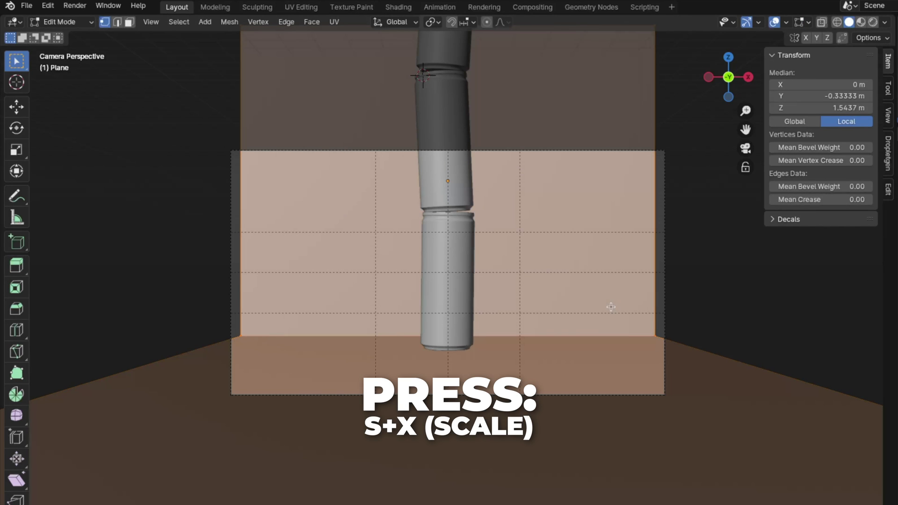
key(s)
key(x)
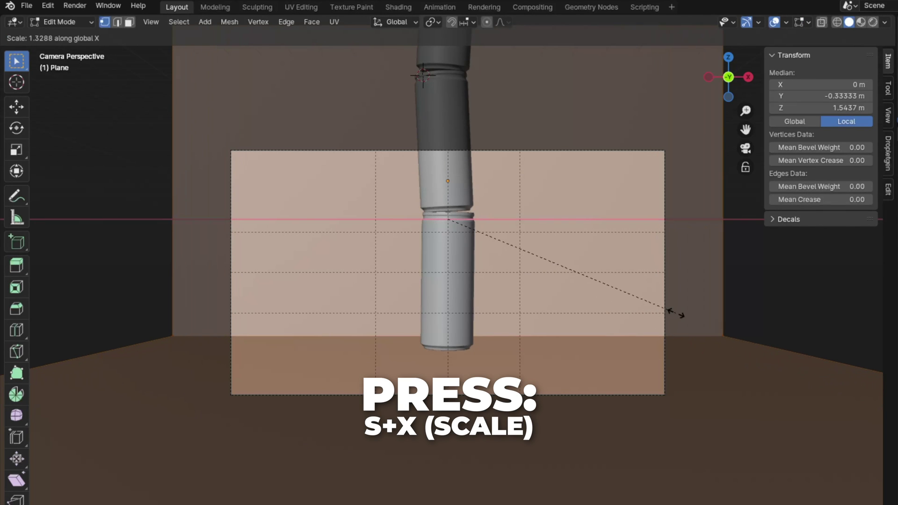
click(676, 313)
Bevel the edge where the backdrop's wall meets the floor into a smooth multi-segment curve.
drag(756, 357, 250, 306)
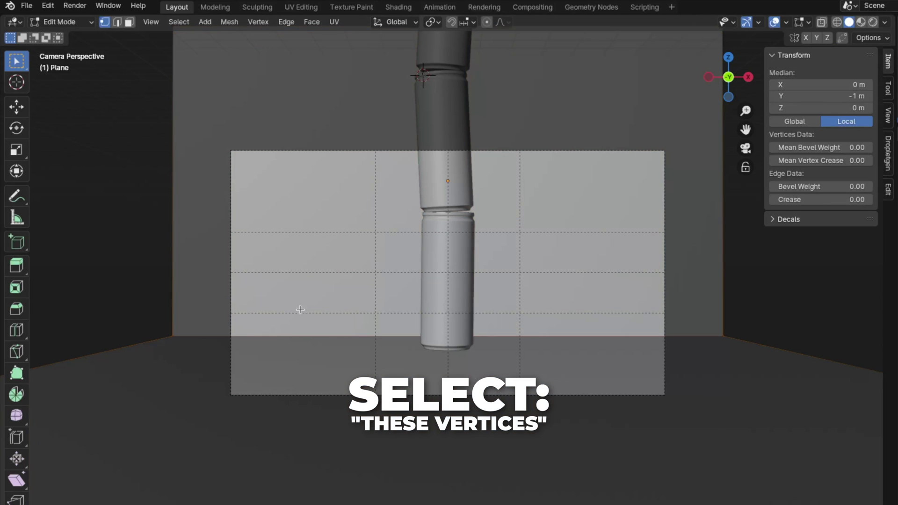
key(ctrl+b)
scroll(500, 367, up, 5)
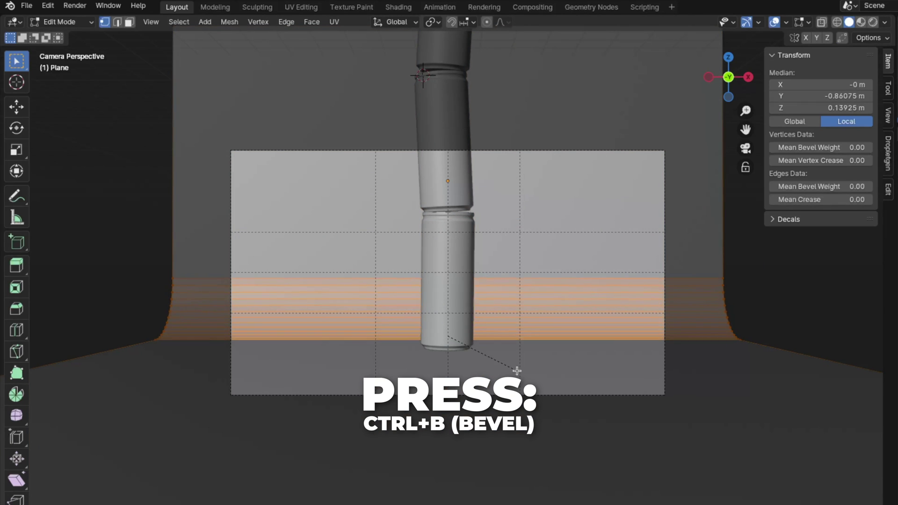
Finish the backdrop's bevel at 0.264 m width with 13 segments, and shade the backdrop smooth in Object Mode.
click(500, 367)
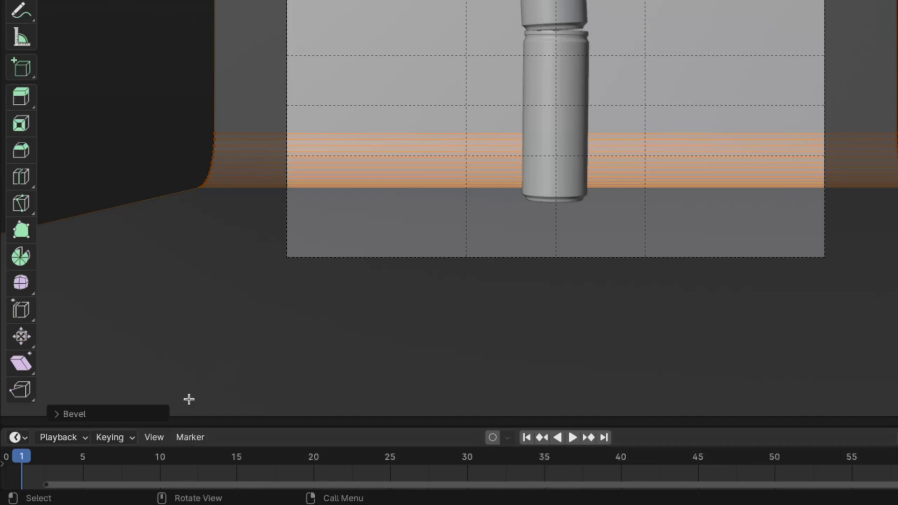
click(125, 414)
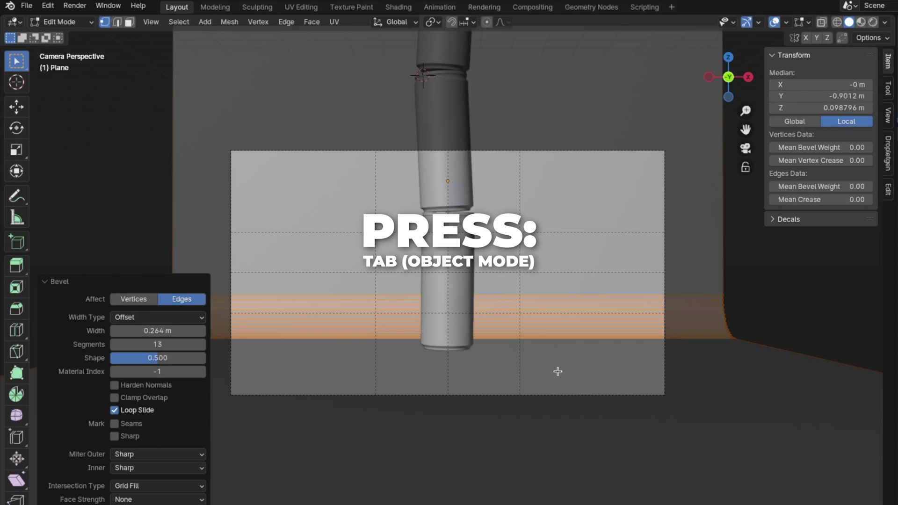
key(Tab)
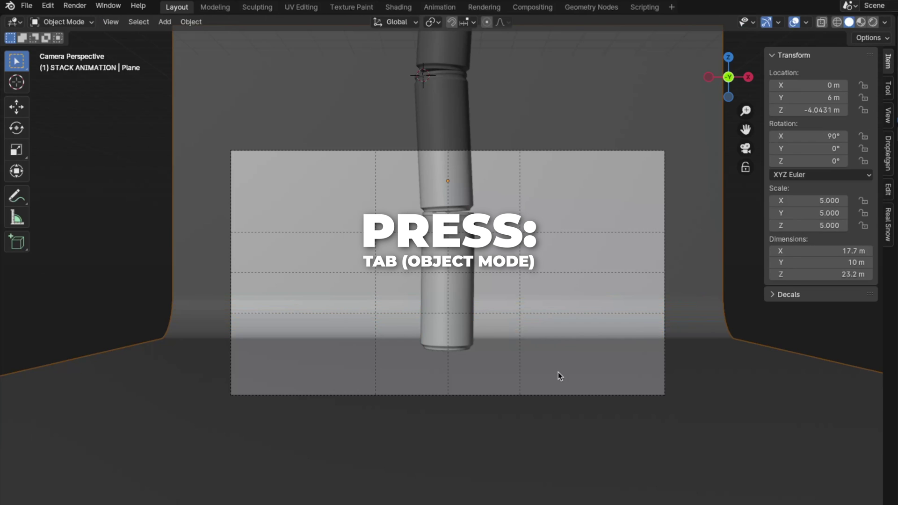
right_click(567, 336)
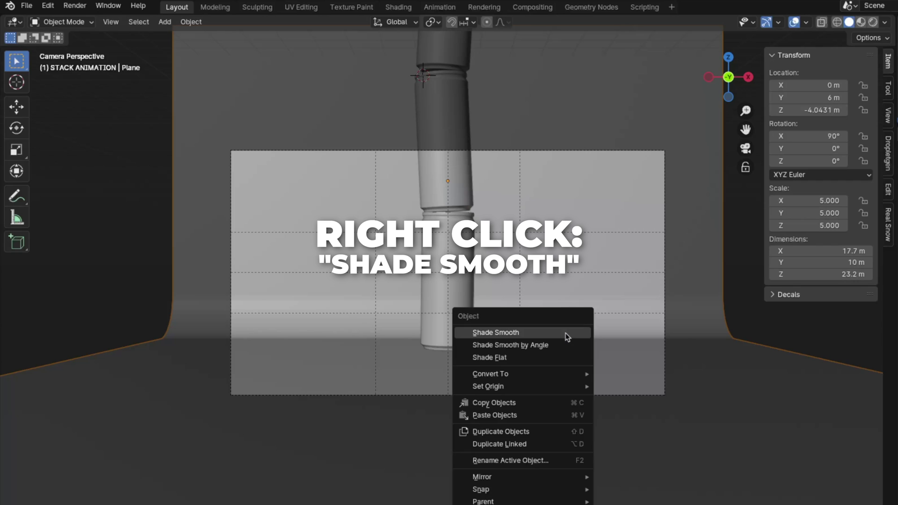
click(541, 336)
Rename the backdrop plane to BG and save the file.
key(F2)
key(BackSpace)
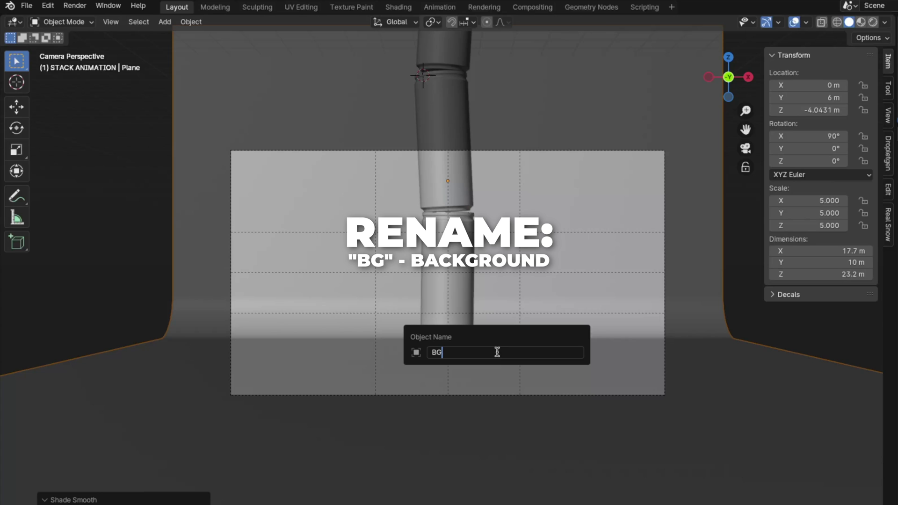
text(BG)
key(Return)
key(ctrl+s)
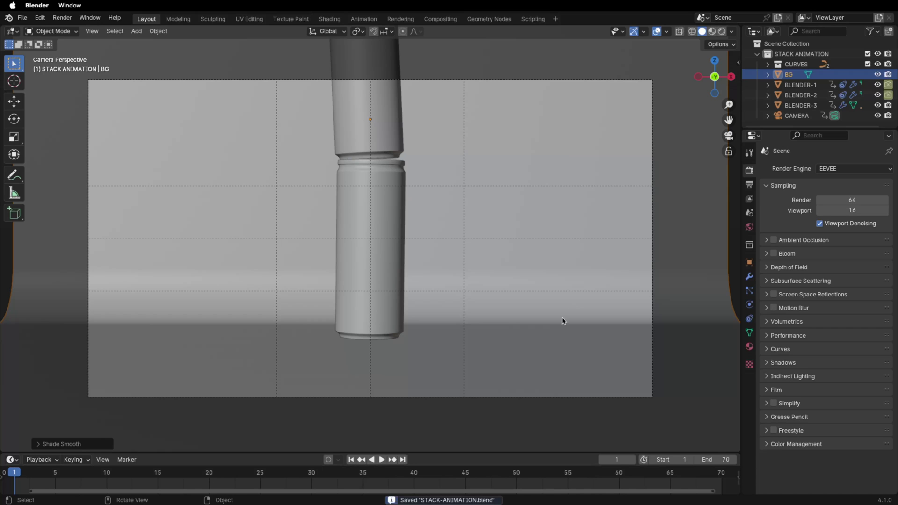
Play the animation to about frame 53 and raise the backdrop's top edge along Z to cover the camera frame, checking with a replay.
key(space)
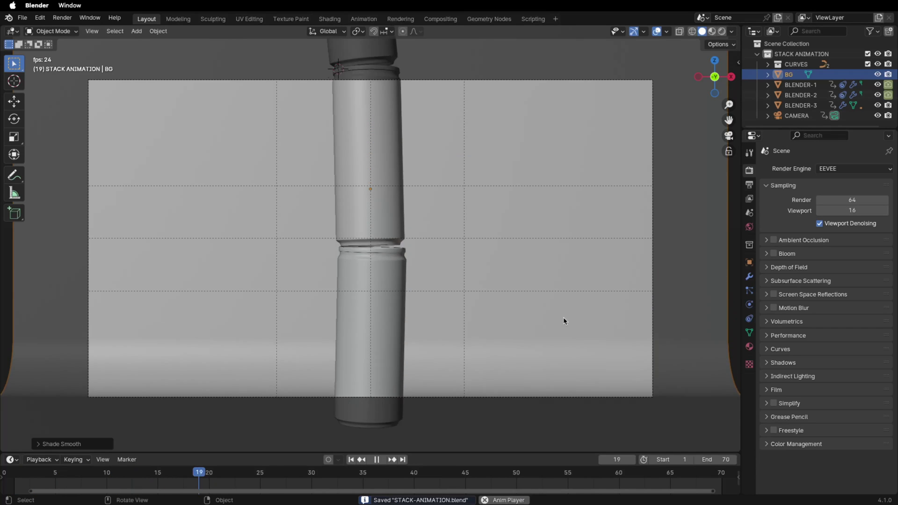
key(space)
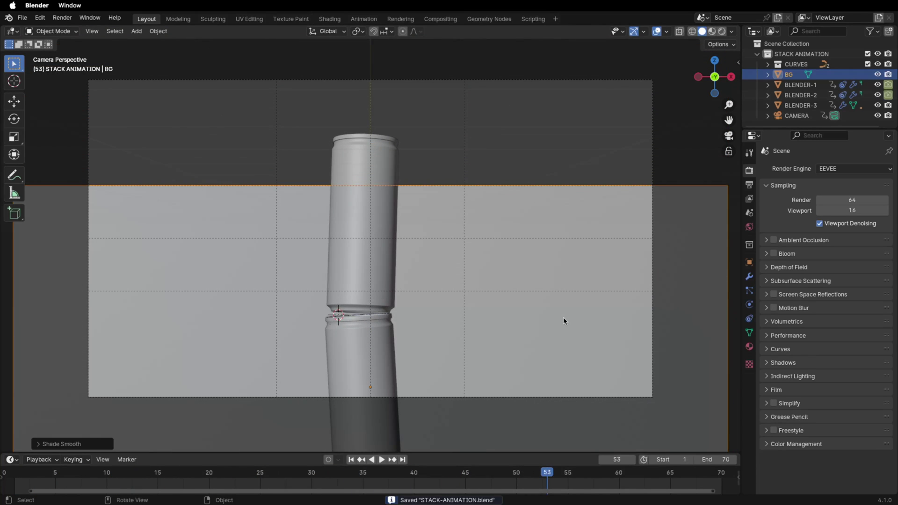
key(Tab)
scroll(631, 227, down, 3)
drag(635, 259, 116, 161)
key(Tab)
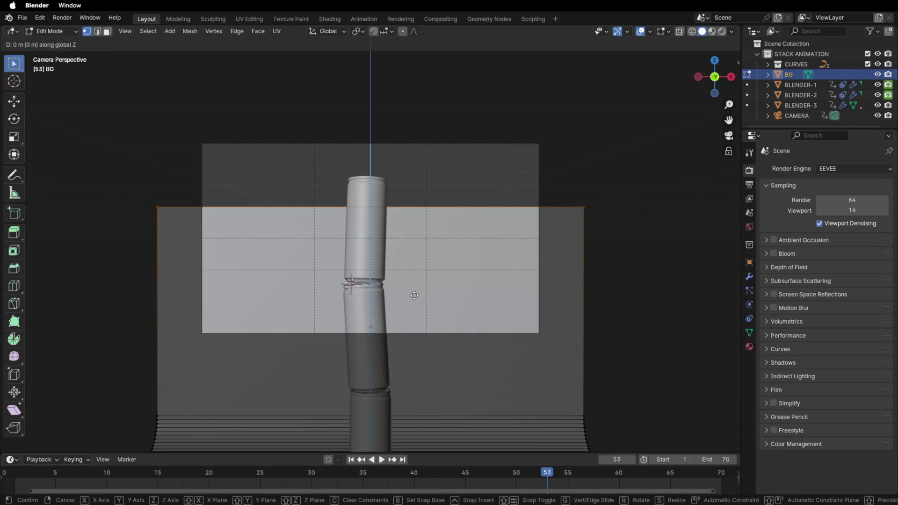
scroll(413, 234, up, 4)
key(shift+Left)
key(space)
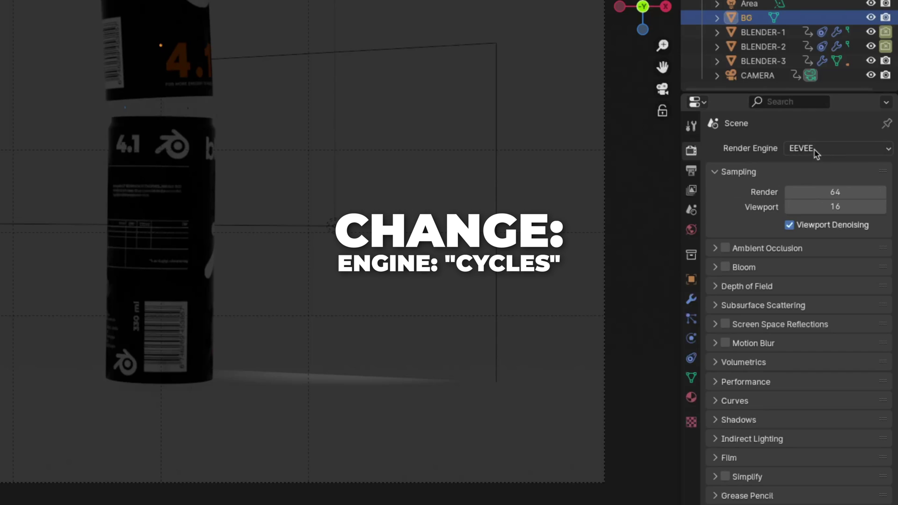
Switch the render engine to Cycles and set its device to GPU Compute.
click(816, 150)
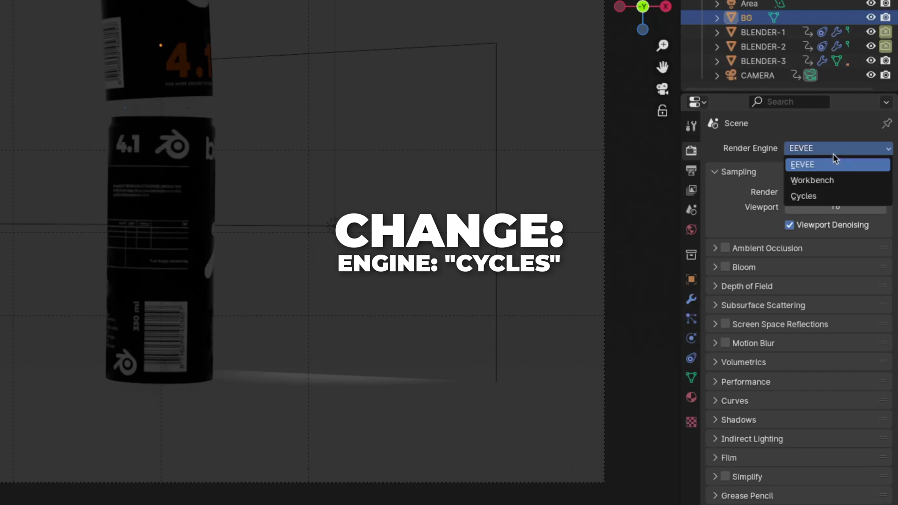
click(814, 198)
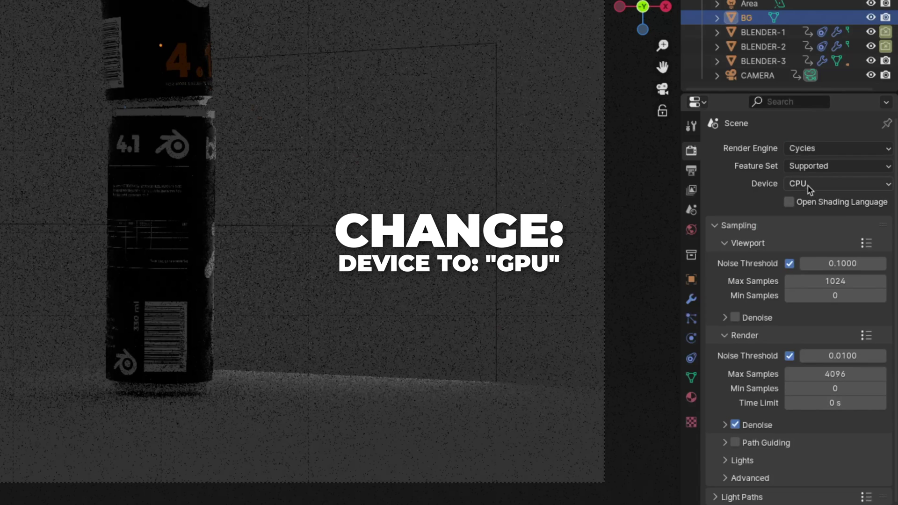
click(809, 184)
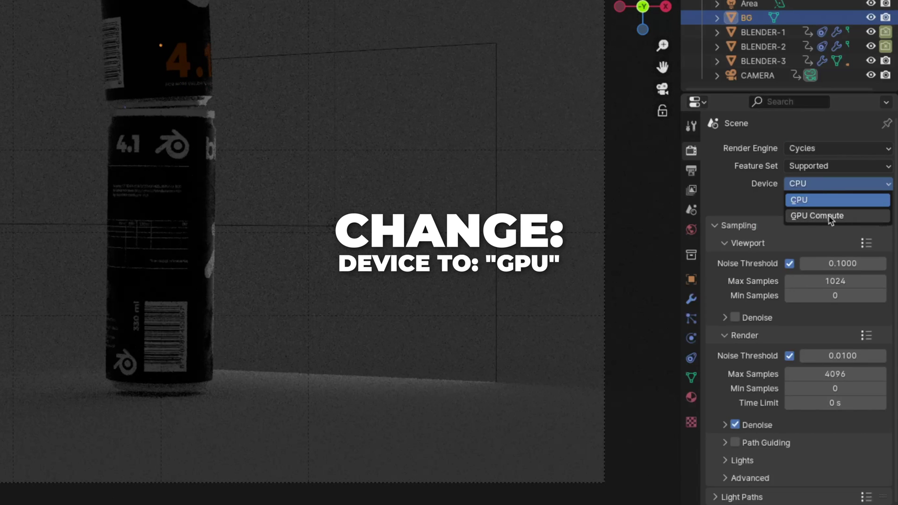
click(830, 217)
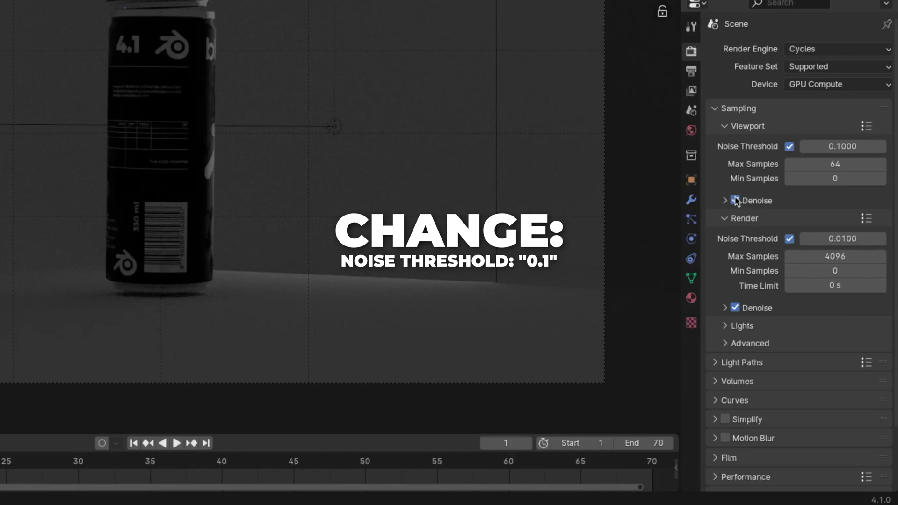
Set the final render's noise threshold to 0.1 and its max samples to 300.
click(829, 238)
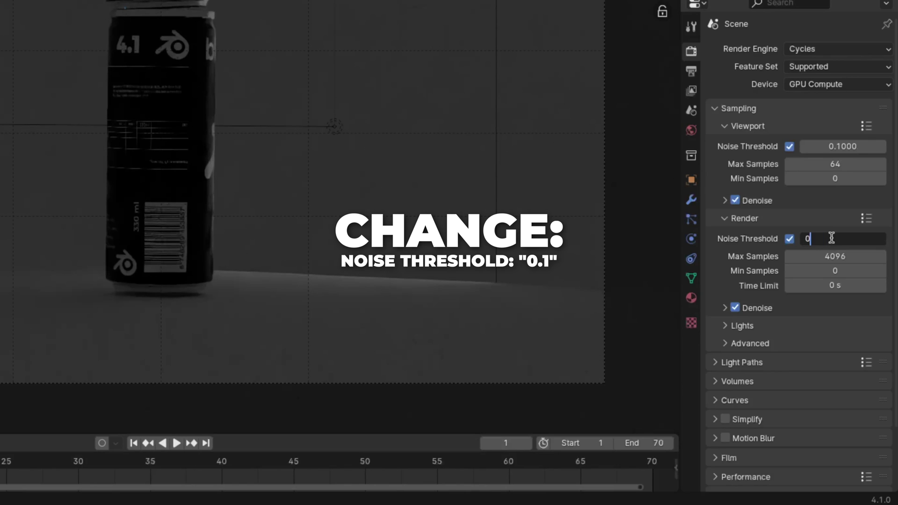
key(Return)
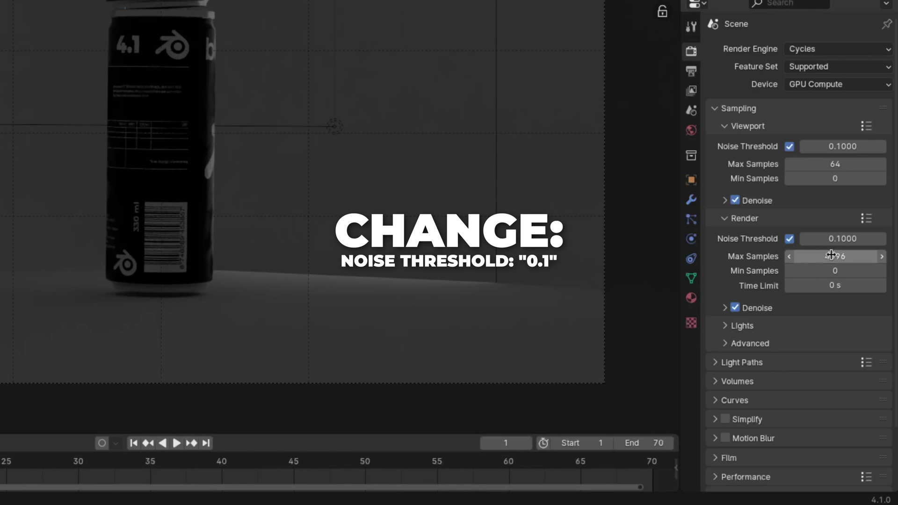
click(832, 255)
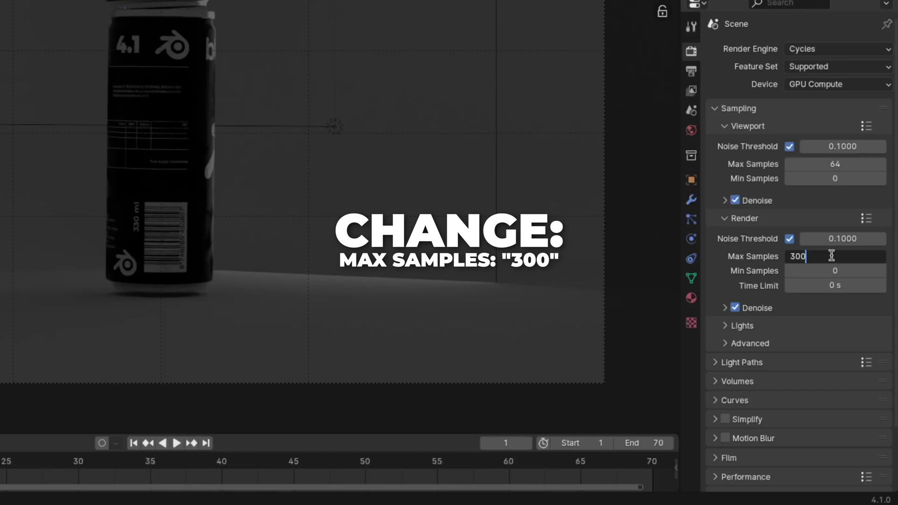
key(Return)
Set the color management look to High Contrast.
scroll(758, 479, down, 3)
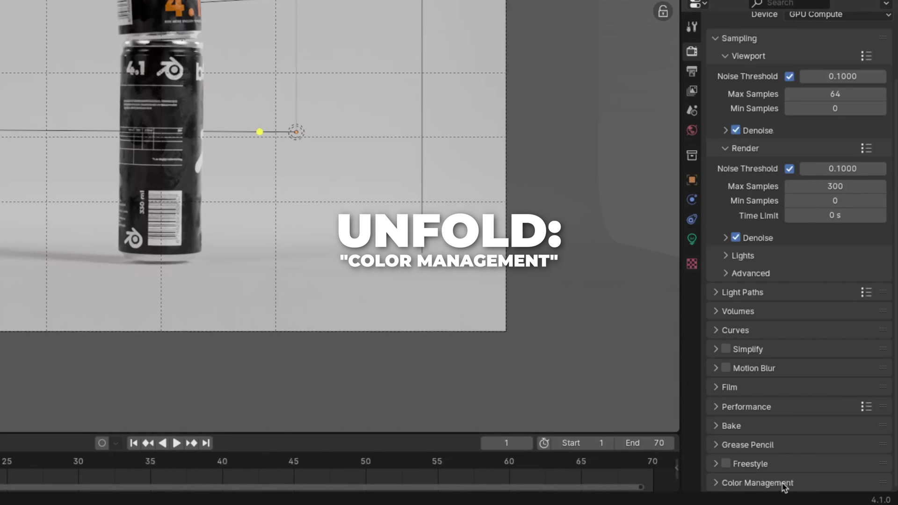
scroll(794, 415, down, 6)
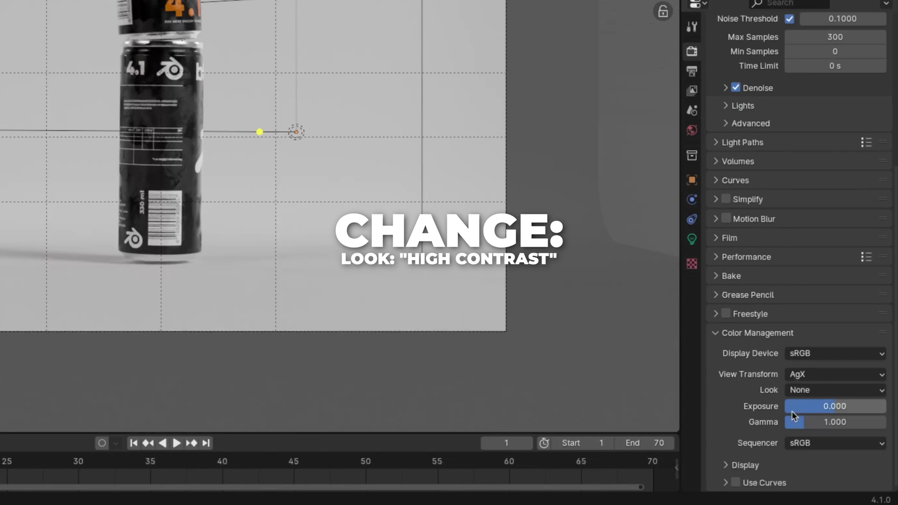
click(817, 392)
click(812, 296)
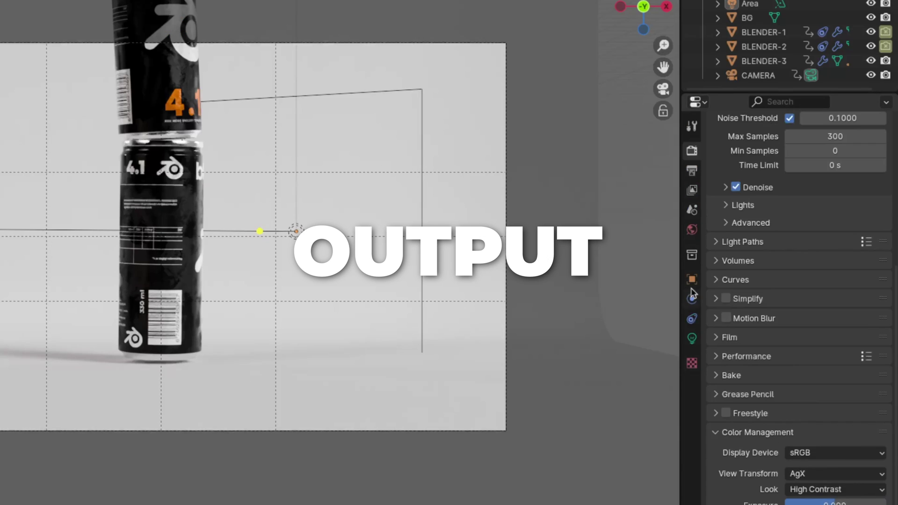
Set the output resolution to 3840 × 2160 px.
click(694, 177)
scroll(748, 183, up, 2)
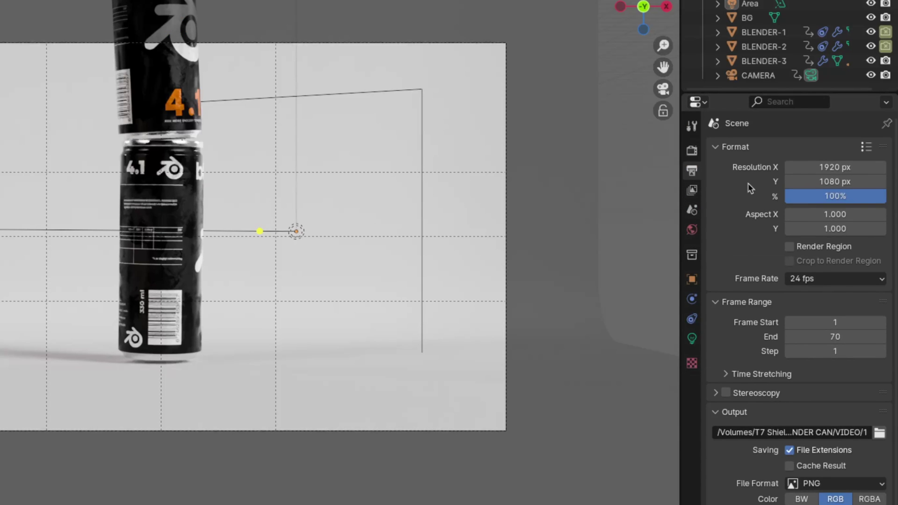
click(829, 168)
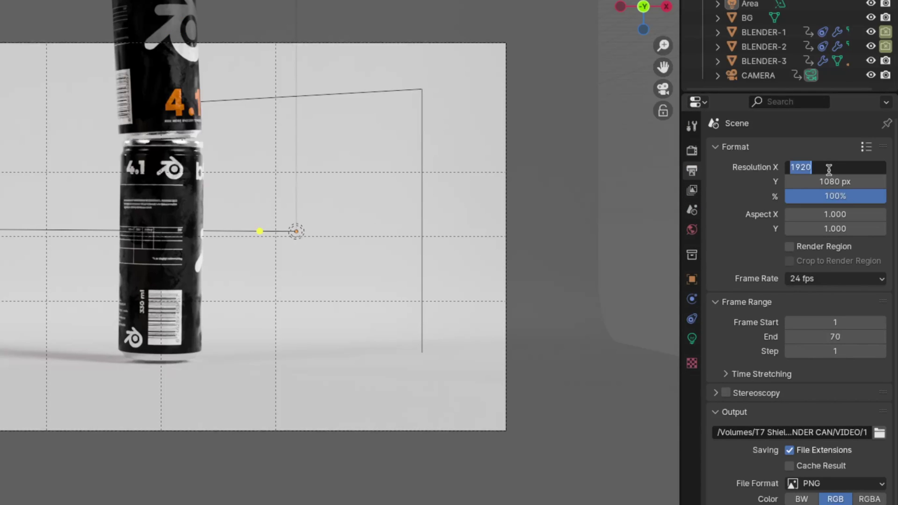
key(Return)
click(831, 182)
text(2160)
key(Return)
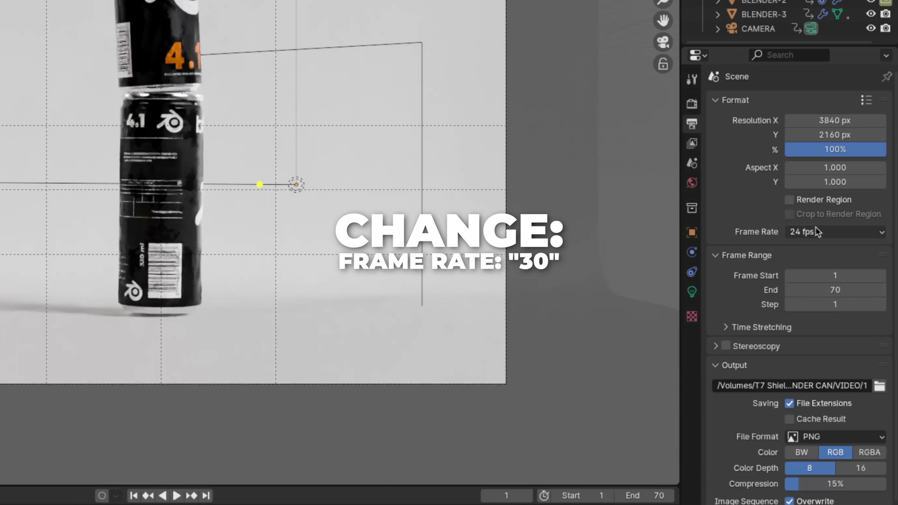
Set the output frame rate to 30 fps and the file format to FFmpeg Video.
click(819, 278)
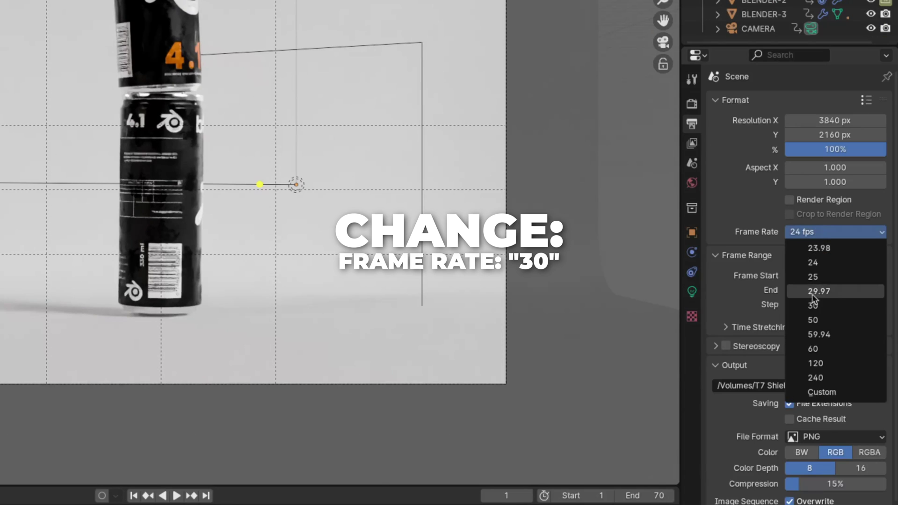
click(813, 306)
scroll(786, 365, down, 2)
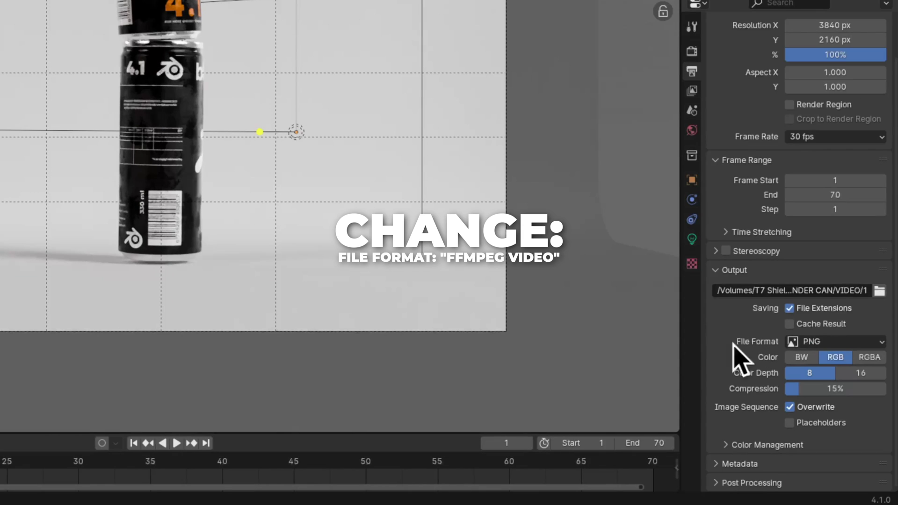
click(819, 343)
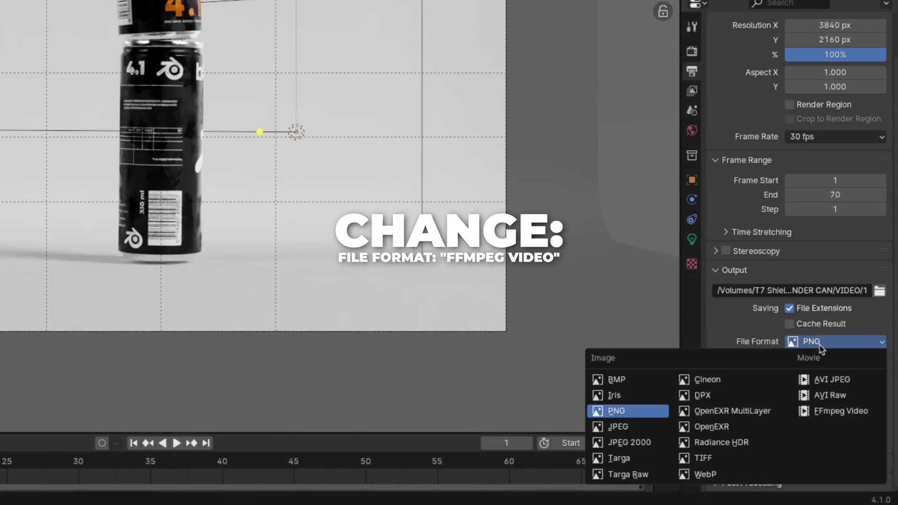
click(819, 412)
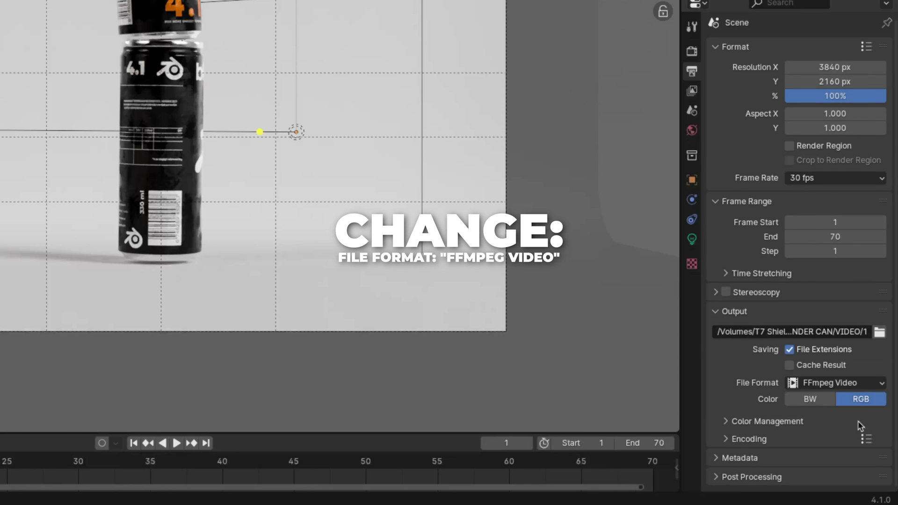
Set the video encoding container to MPEG-4 and the output quality to High Quality.
click(742, 440)
scroll(744, 421, down, 6)
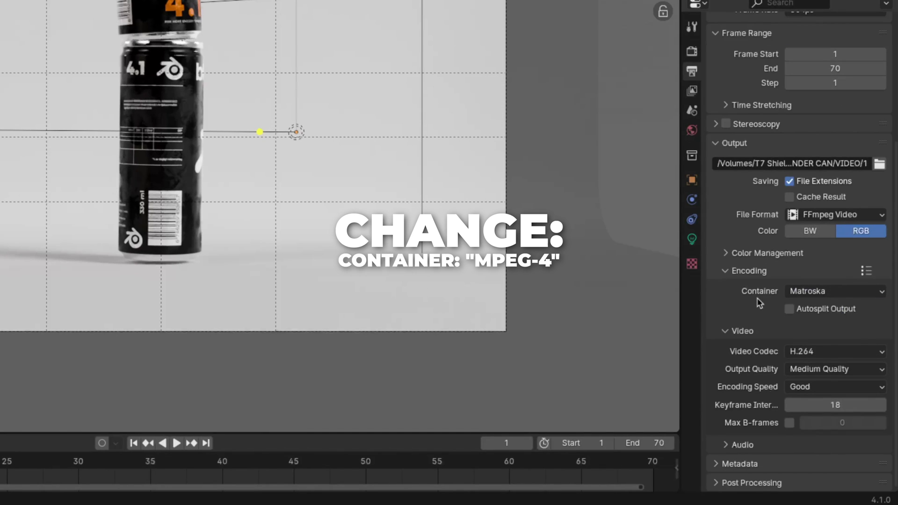
click(822, 292)
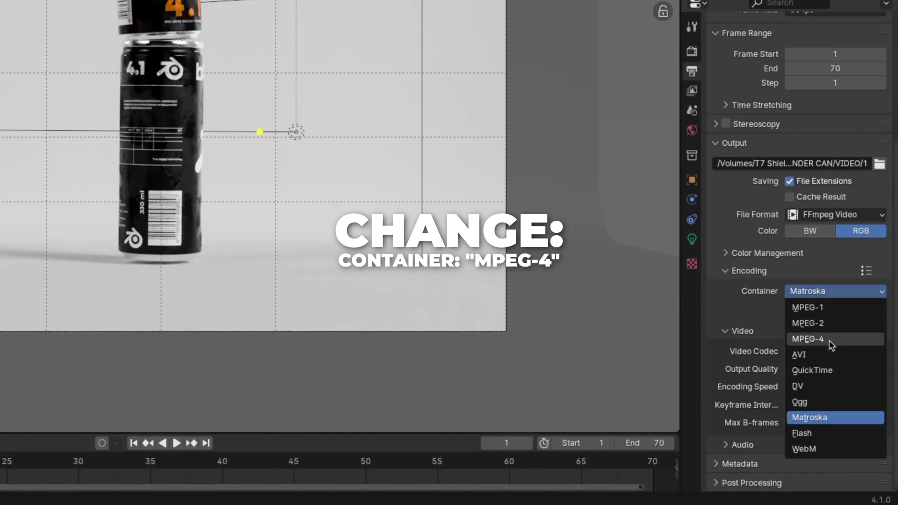
click(831, 344)
click(826, 372)
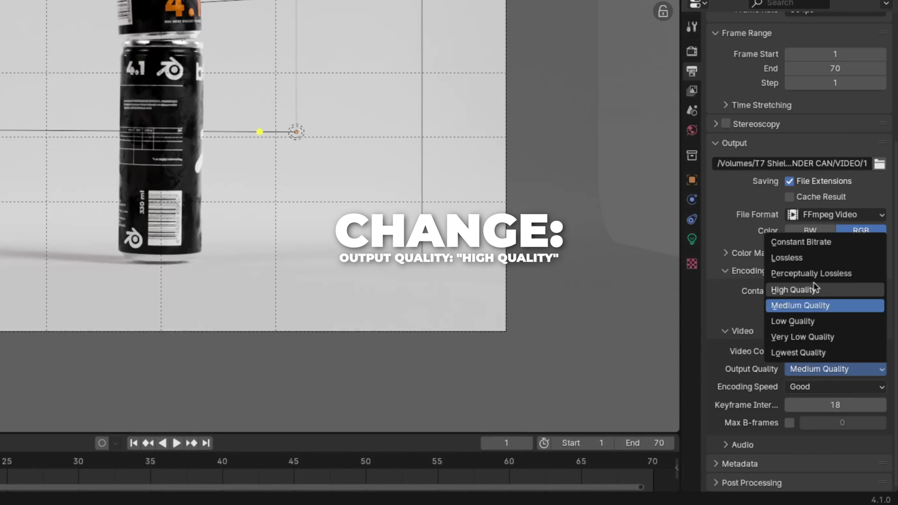
click(801, 290)
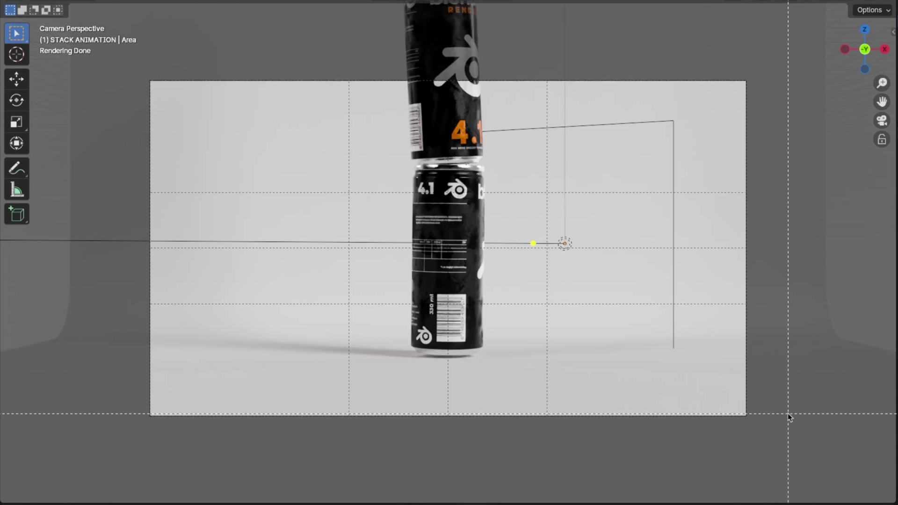
Define a render region enclosing the whole camera frame in the viewport.
drag(777, 430, 127, 46)
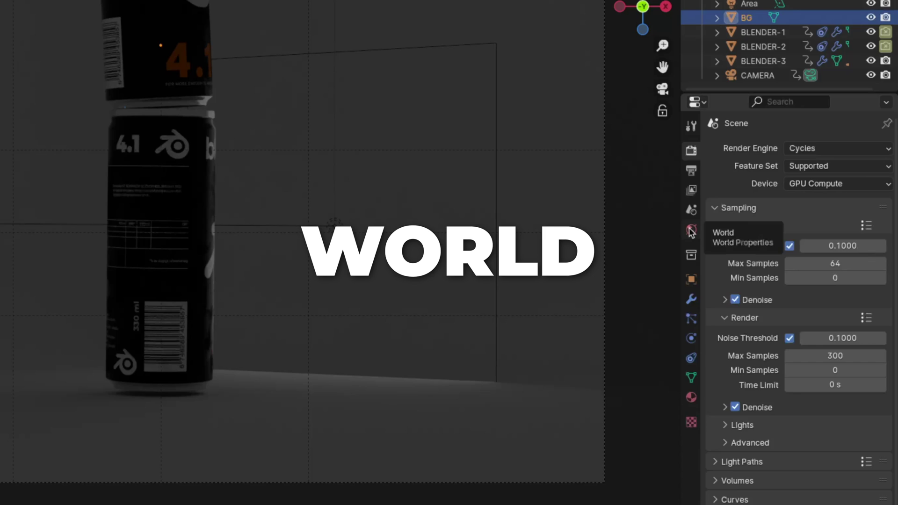
Assign an Environment Texture to the world background's color.
click(692, 229)
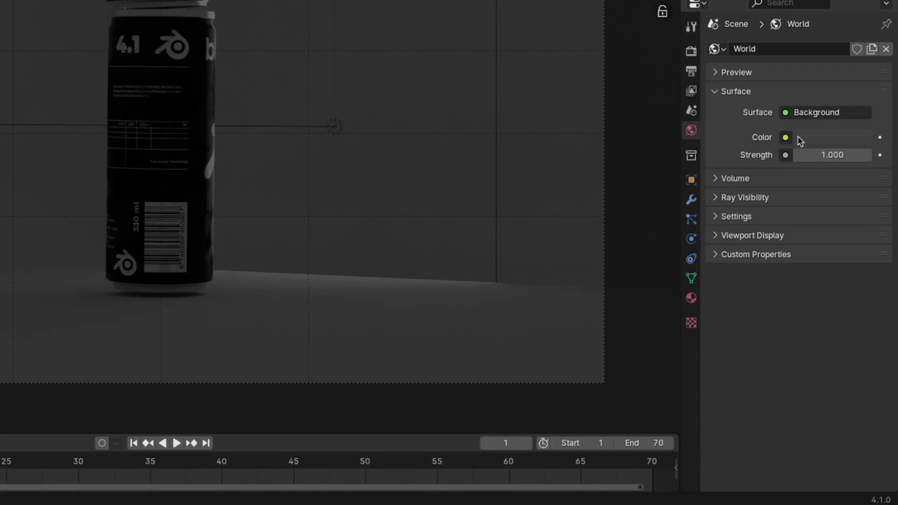
click(785, 138)
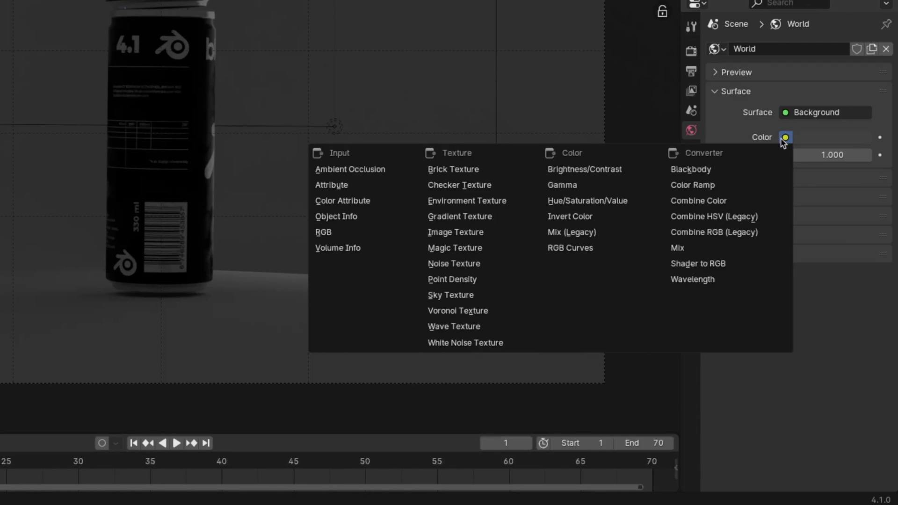
click(482, 201)
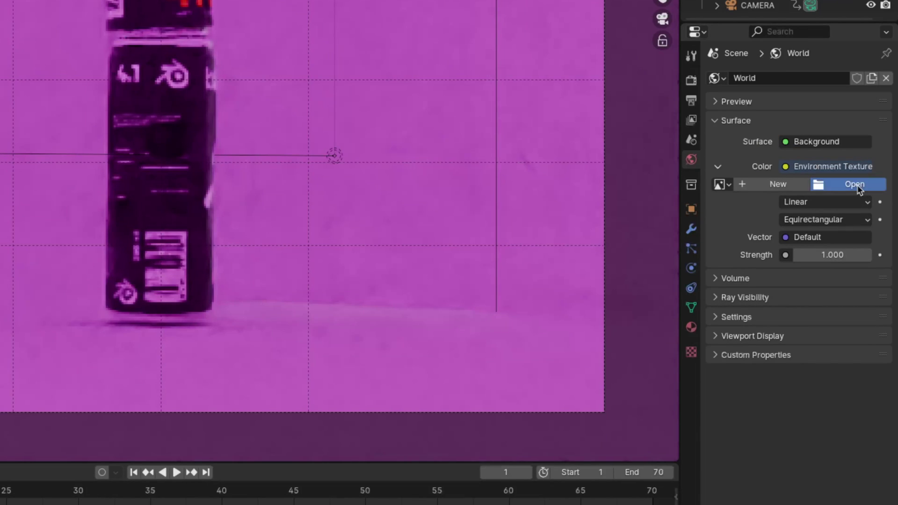
Load studio_small_09_4k.exr from the BLENDER-HDRI folder as the world's environment texture image.
click(858, 186)
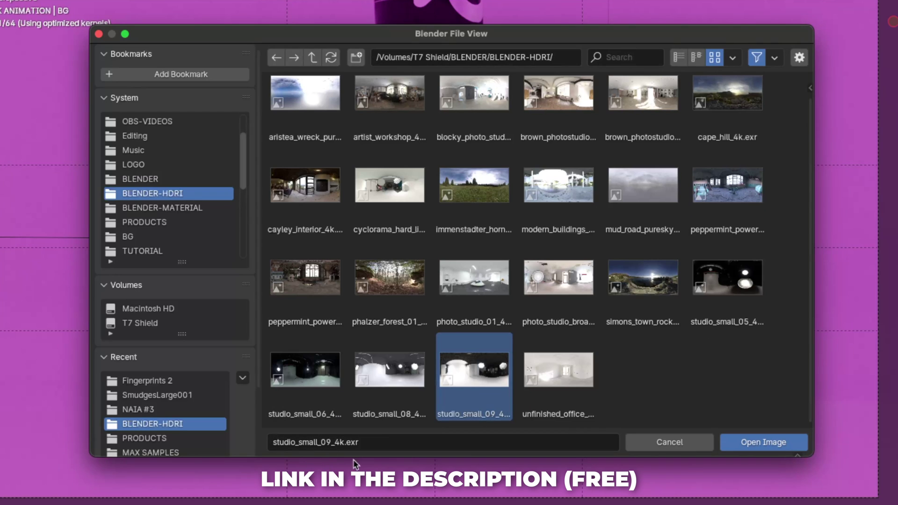
click(791, 444)
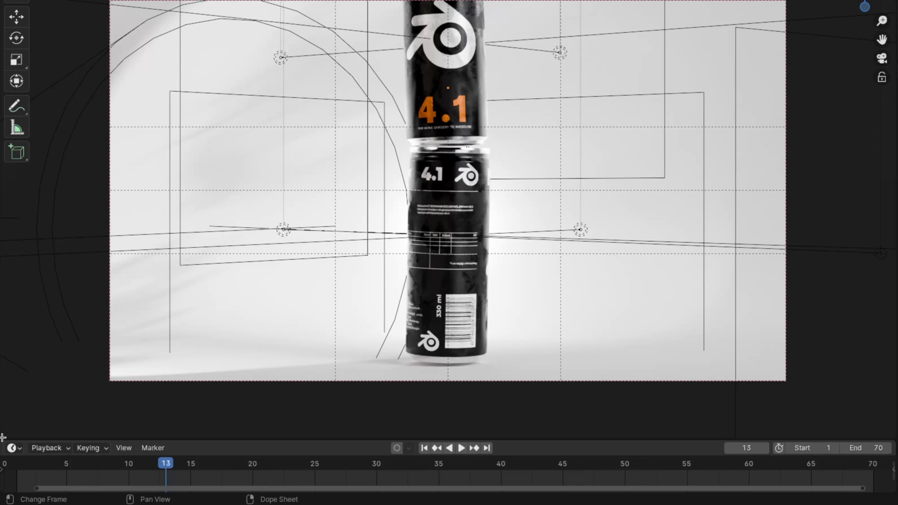
Split off a lower area below the 3D viewport, make it a Shader Editor and hide its sidebar.
mouse_move(3, 437)
mouse_down()
mouse_move(38, 140)
mouse_move(38, 178)
mouse_up()
click(17, 178)
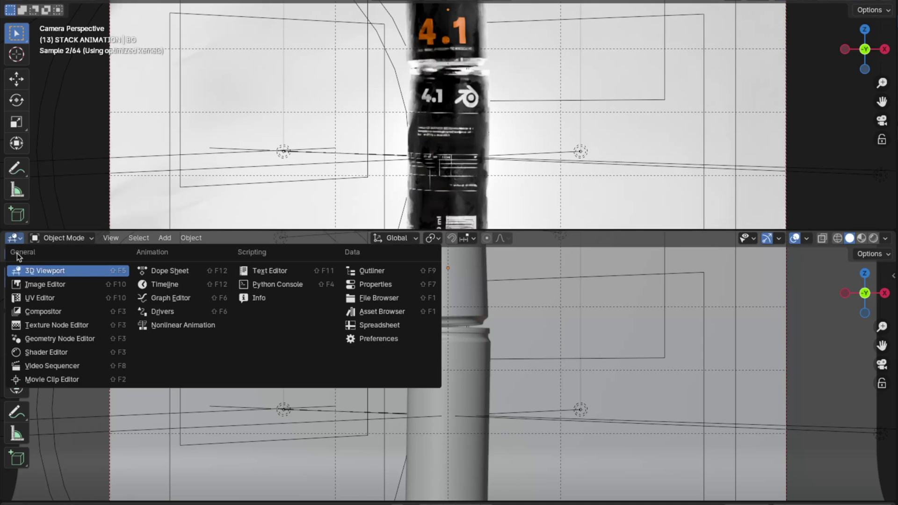
click(61, 356)
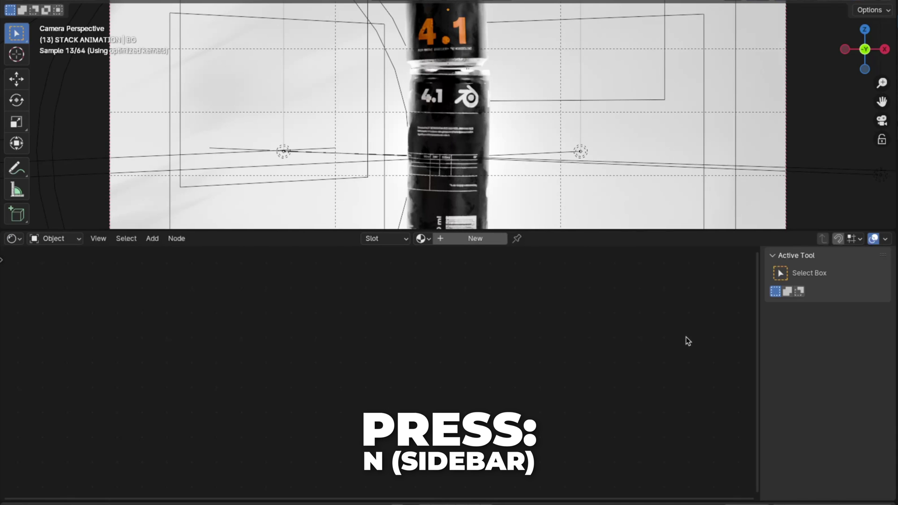
key(n)
Create a new material for the backdrop plane and name it BG-BLENDER.
click(474, 239)
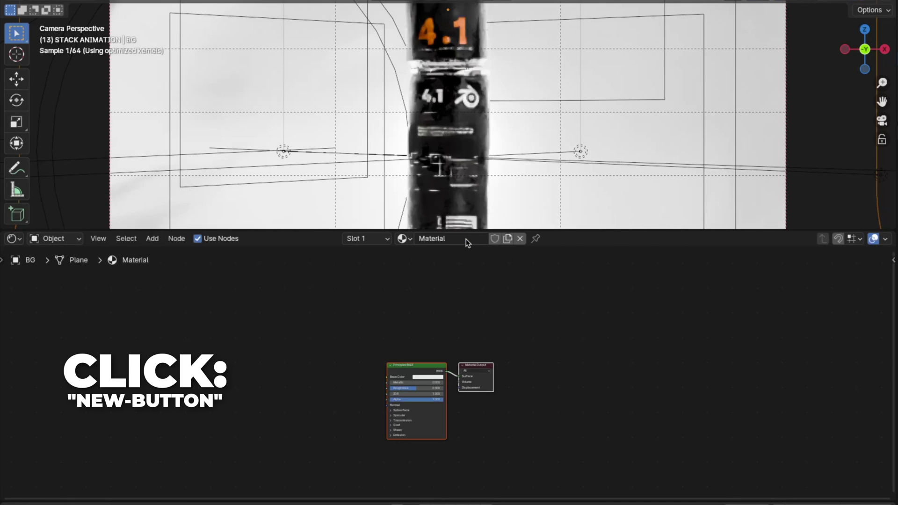
double_click(465, 249)
text(BG-BLENDER)
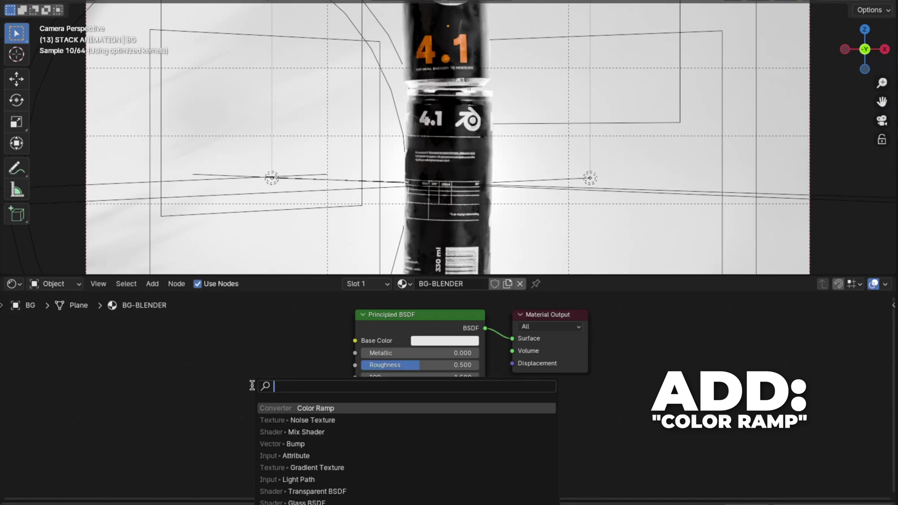
Add a Color Ramp node and connect its Color output to the Principled BSDF's Base Color.
text(color)
click(316, 420)
click(417, 358)
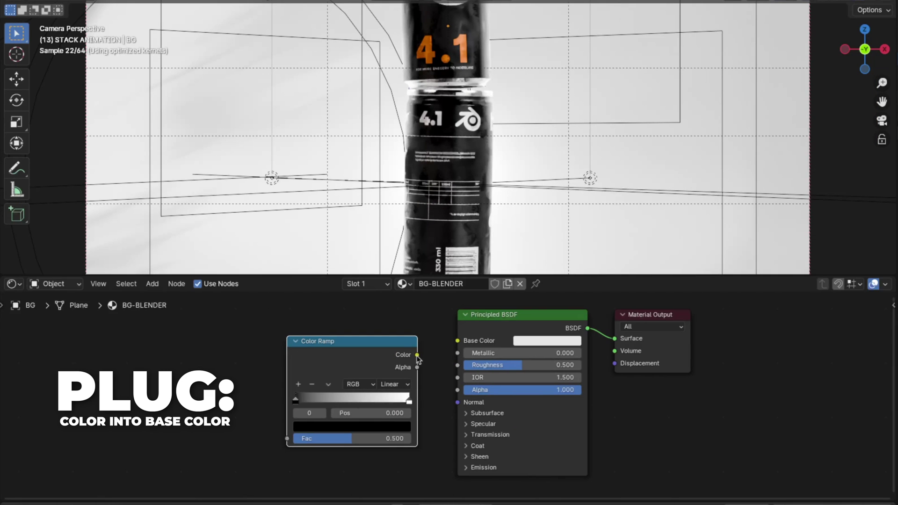
drag(447, 343, 458, 341)
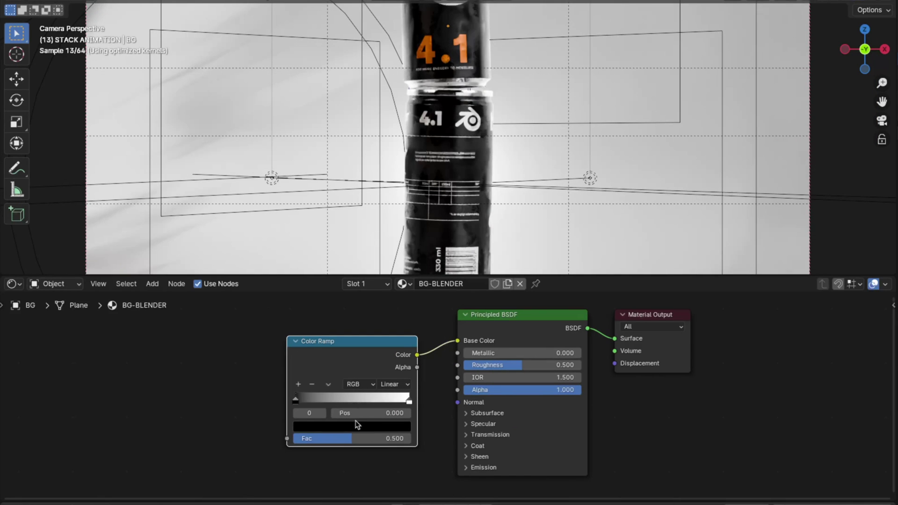
Set the Color Ramp's first stop to hex color E87D0D.
click(356, 428)
click(387, 362)
click(349, 378)
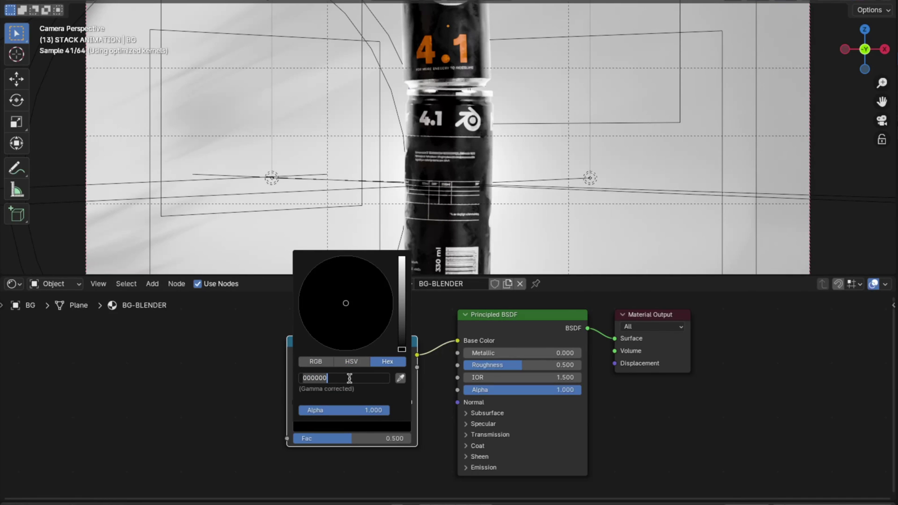
text(E87)
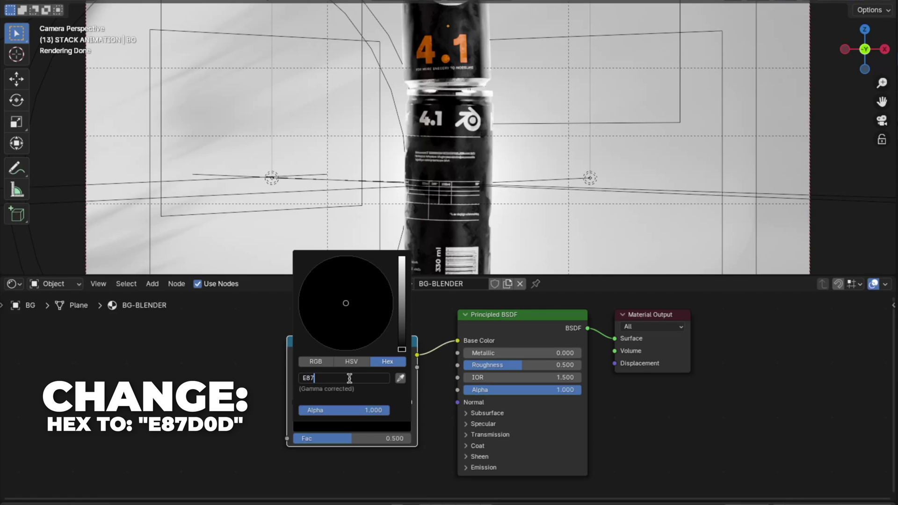
text(D0D)
key(Return)
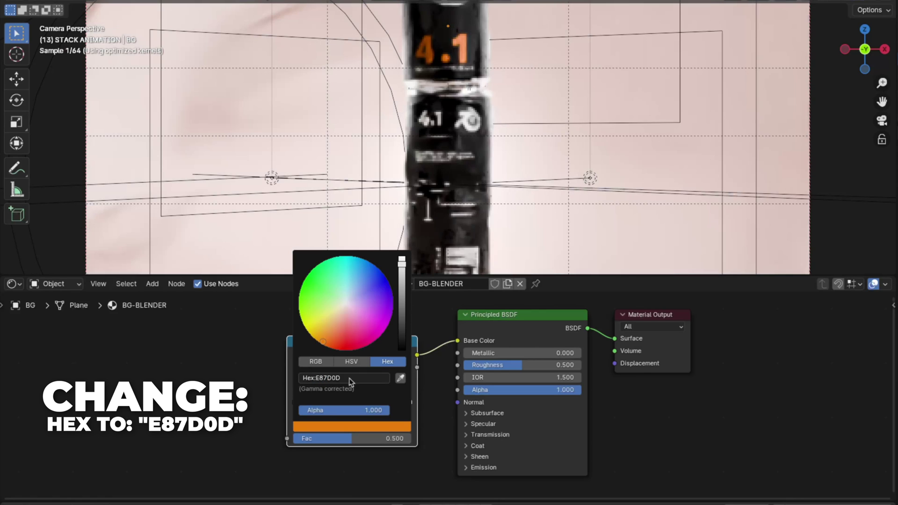
Set the Color Ramp's end stop to hex color FF3900.
click(323, 413)
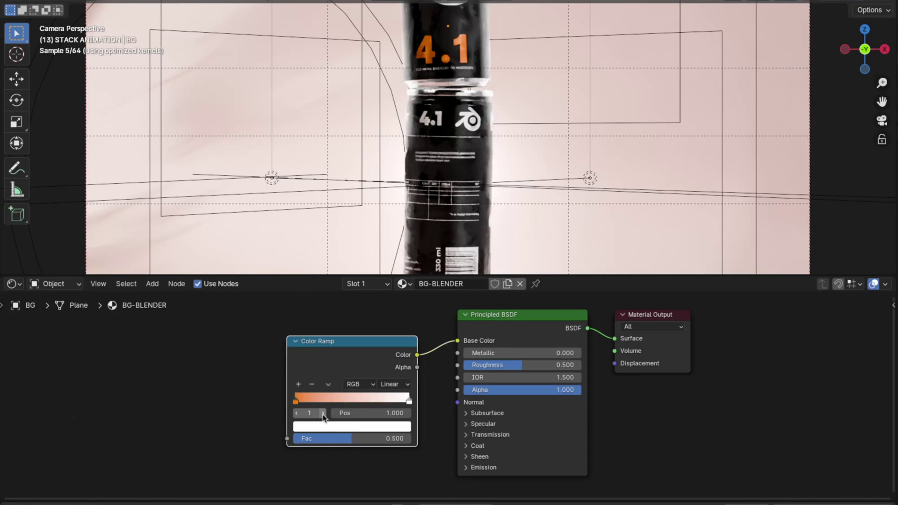
click(326, 431)
click(350, 377)
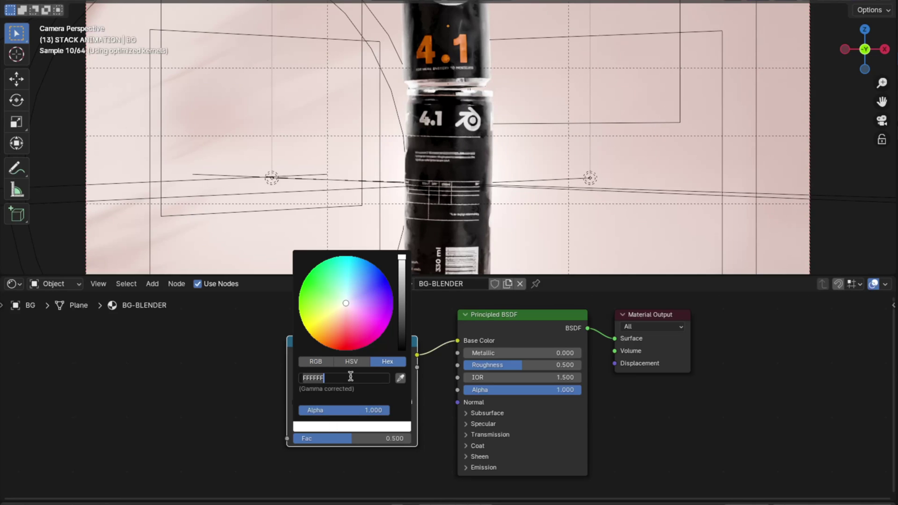
text(FF)
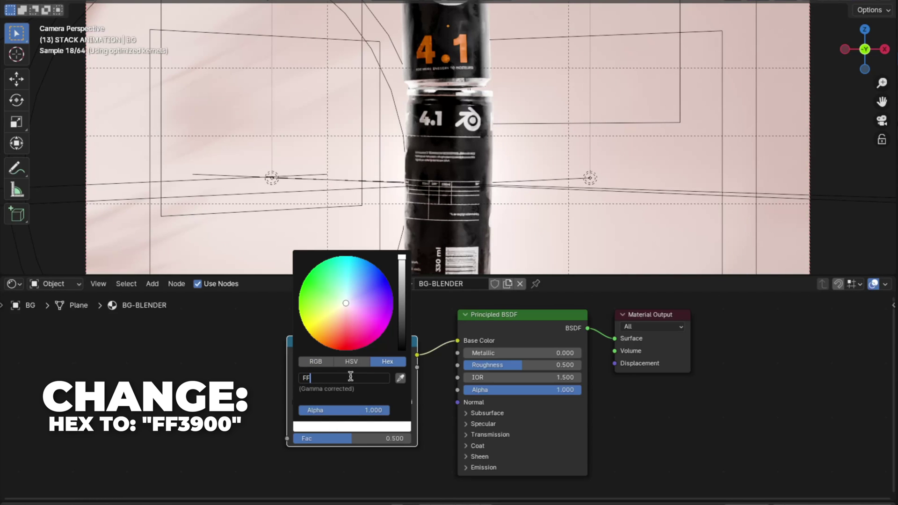
text(3900)
key(Return)
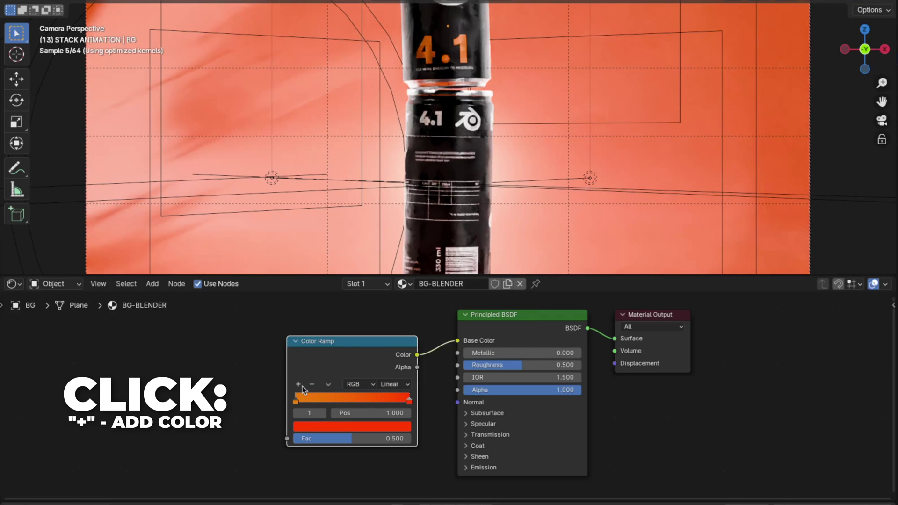
Add a middle stop to the Color Ramp and set its hex color to F46202.
click(298, 385)
click(330, 426)
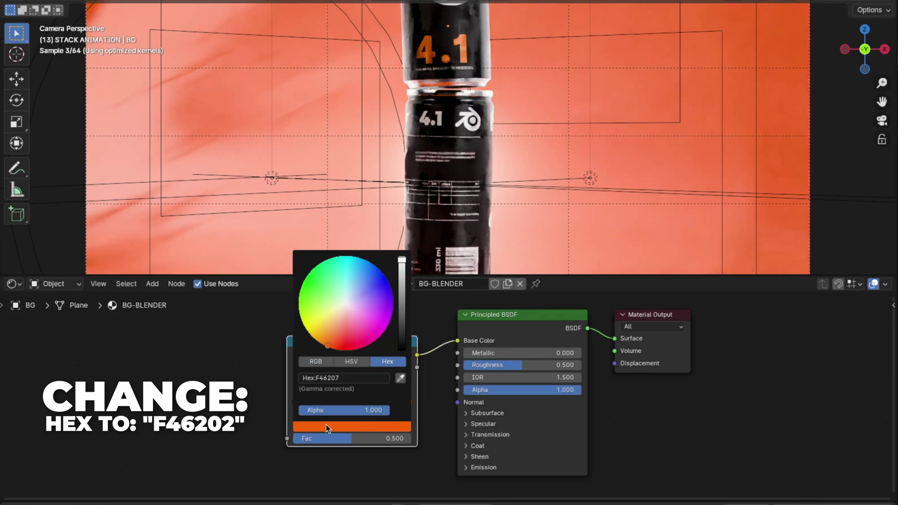
click(358, 378)
text(F46202)
key(Return)
Add a Gradient Texture node and connect its Fac output to the Color Ramp's Fac input.
key(shift+a)
text(grad)
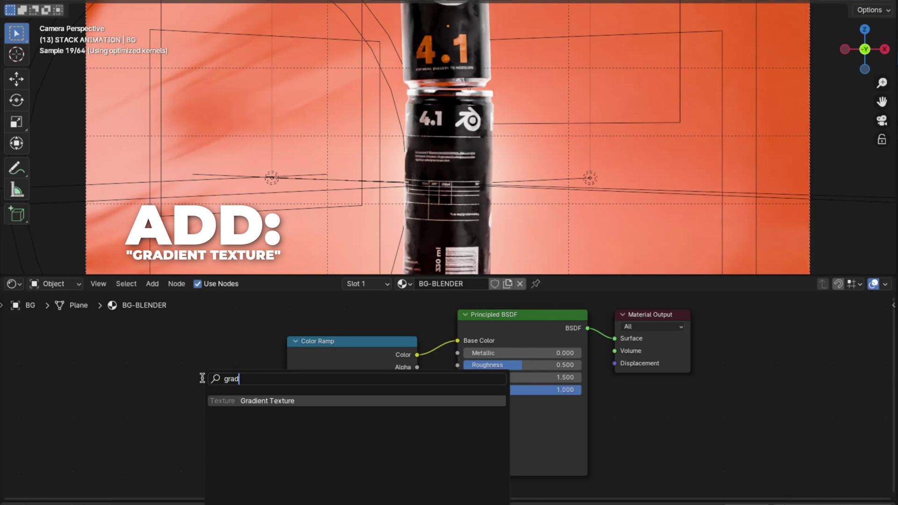
click(219, 401)
click(236, 411)
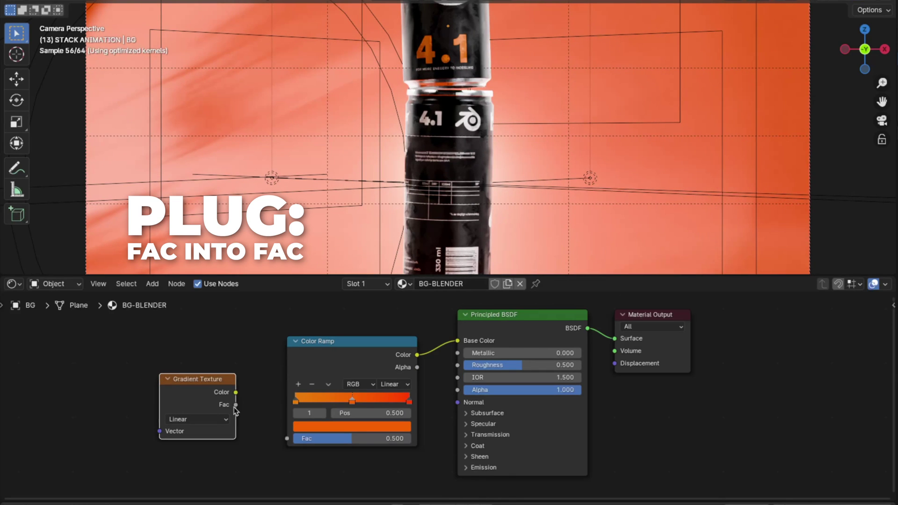
drag(280, 444, 286, 440)
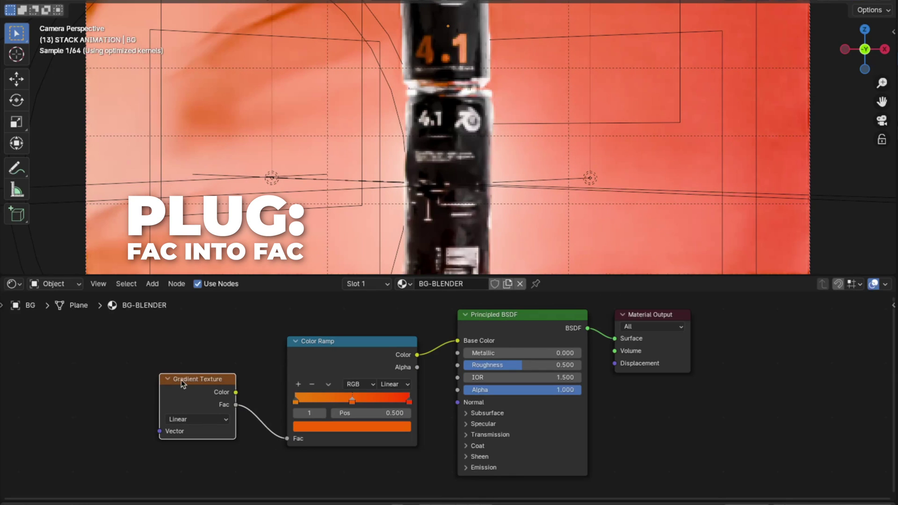
Switch the Gradient Texture to Quadratic Sphere and feed it with Texture Coordinate and Mapping nodes, arranged in front of it.
click(195, 419)
click(195, 443)
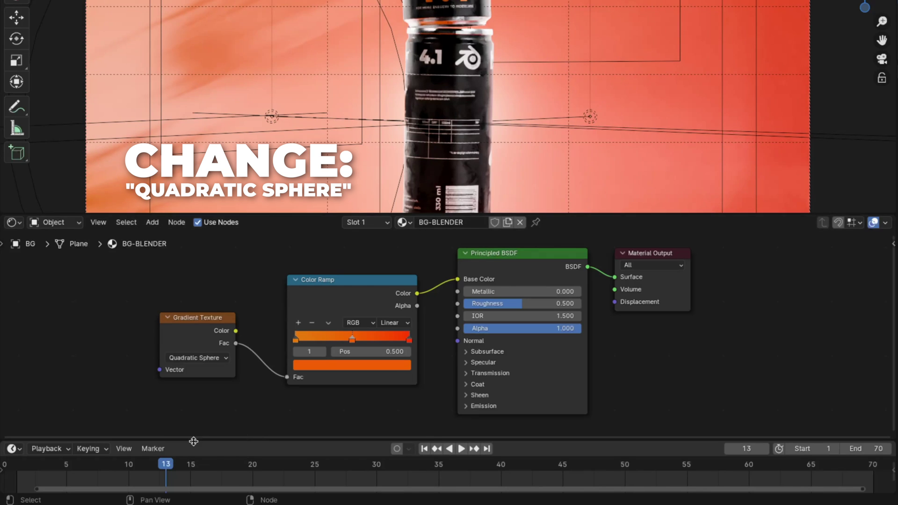
key(ctrl+t)
ctrl+scroll(194, 372, left, 2)
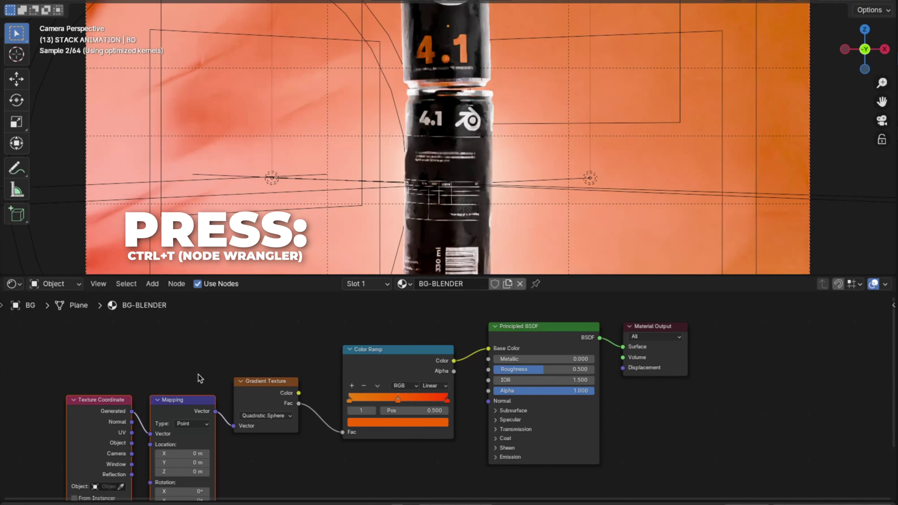
key(g)
click(200, 330)
key(Home)
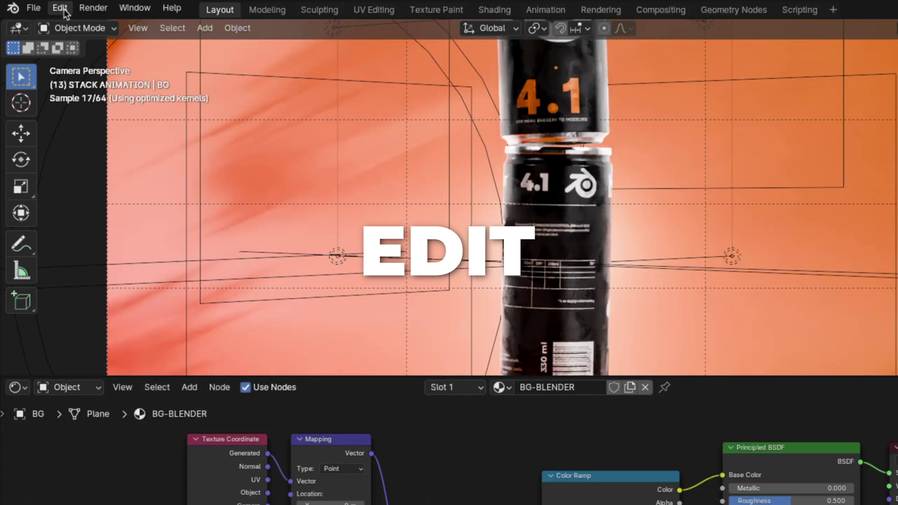
Search the complete add-on list in the preferences for "node" to check the Node Wrangler add-on.
click(60, 7)
click(92, 204)
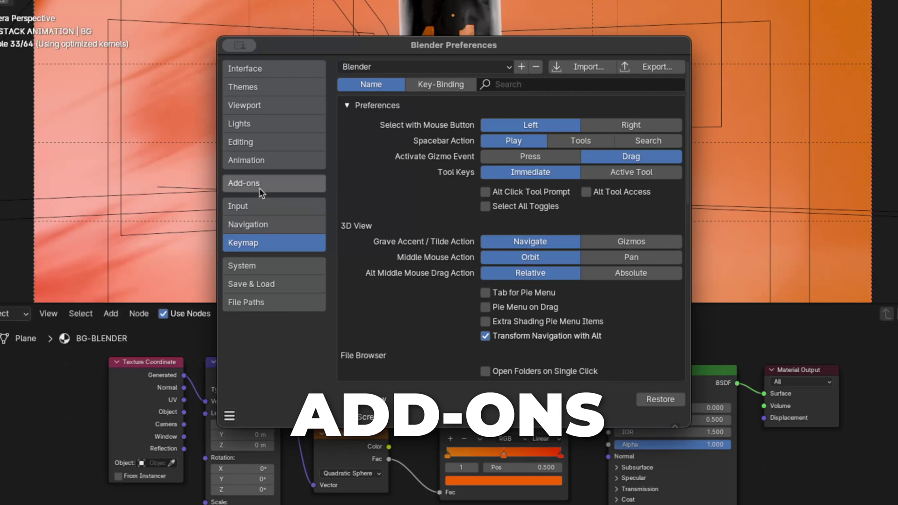
click(259, 187)
click(342, 84)
click(597, 84)
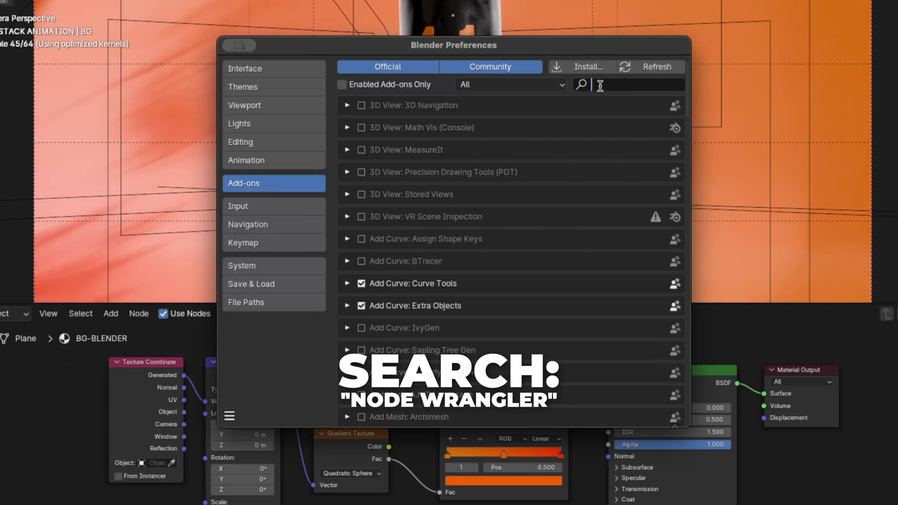
text(node)
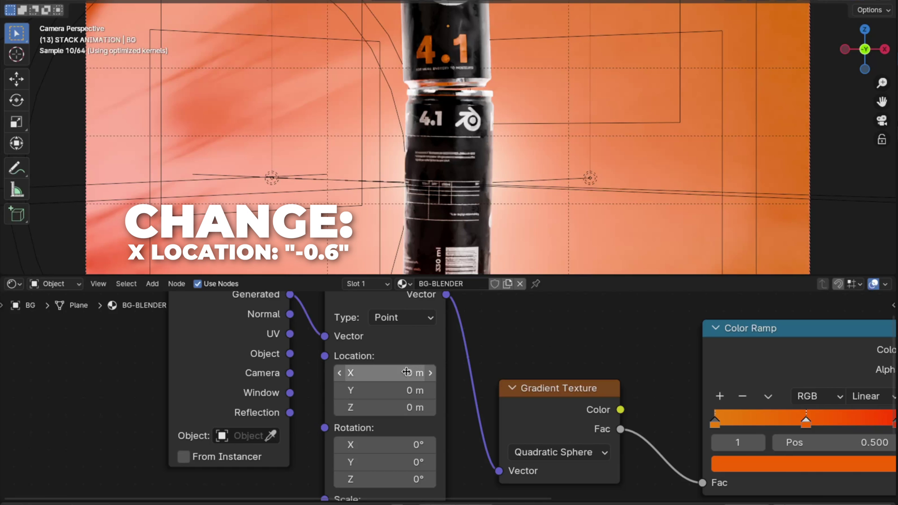
Set the Mapping node's X location to -0.6 m and its Z location to -0.1 m.
double_click(407, 372)
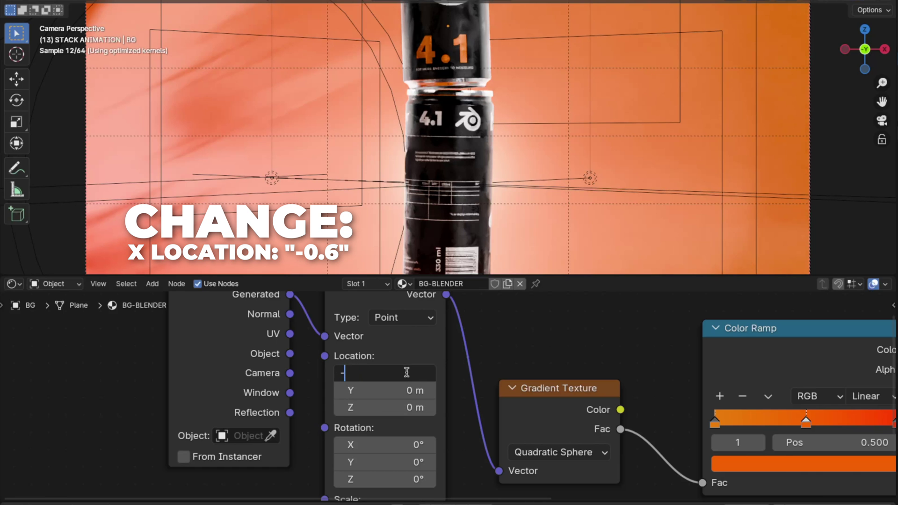
text(-0.6)
key(Return)
shift+scroll(406, 370, down, 2)
double_click(404, 357)
text(-0.1)
key(Return)
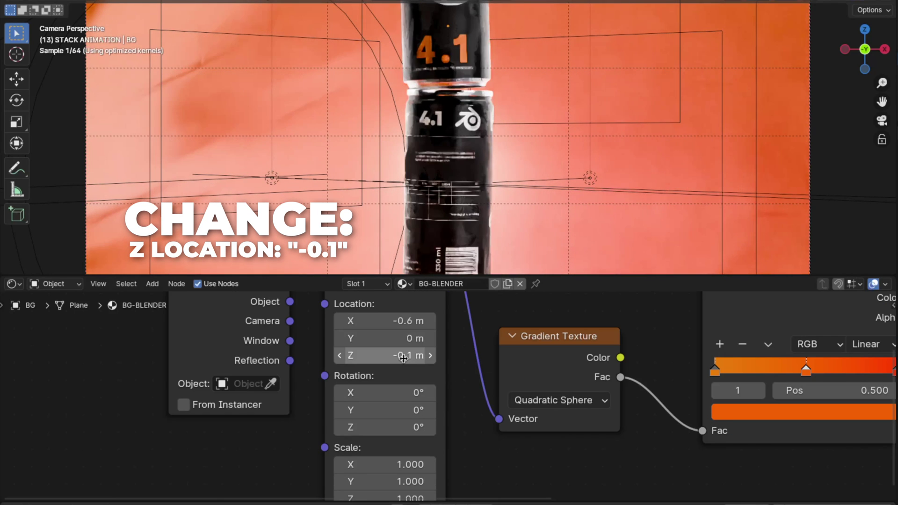
Set the Mapping node's scale to 1.2 on all three axes.
shift+scroll(404, 357, down, 3)
drag(383, 414, 383, 449)
text(1.2)
key(Return)
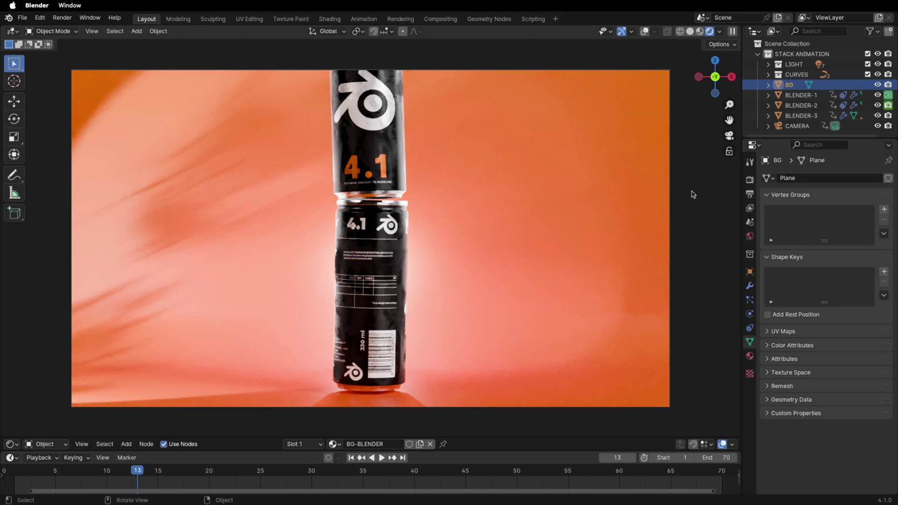